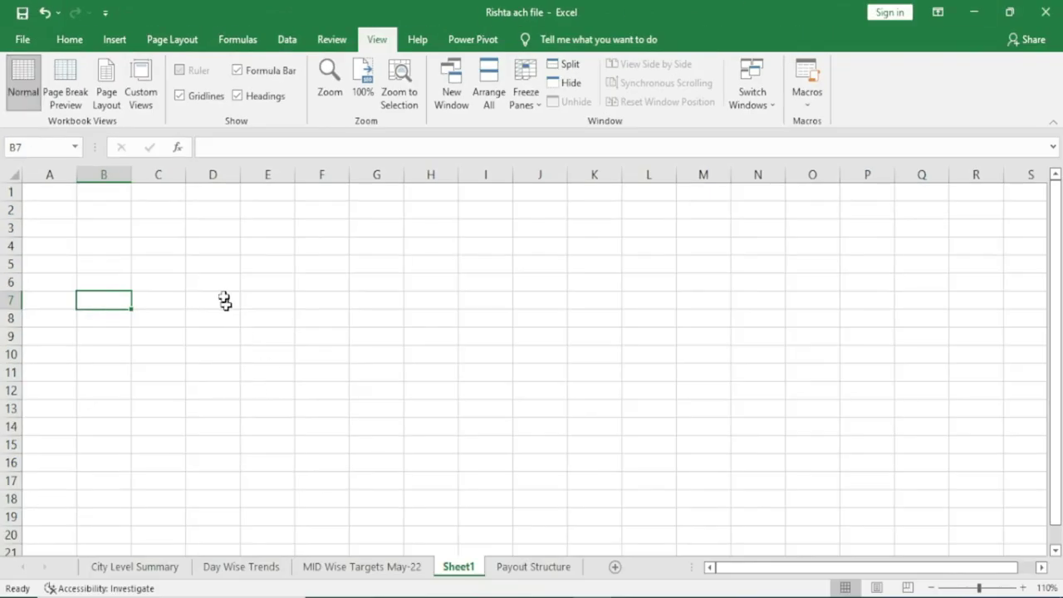
Step: Select a few empty cells on Sheet1, then switch to the MID Wise Targets May-22 sheet
{"action": "mouse_move", "coordinate": [196, 229]}
{"action": "left_mouse_down"}
{"action": "mouse_move", "coordinate": [390, 335]}
{"action": "mouse_move", "coordinate": [596, 478]}
{"action": "left_mouse_up"}
{"action": "left_click", "coordinate": [469, 351]}
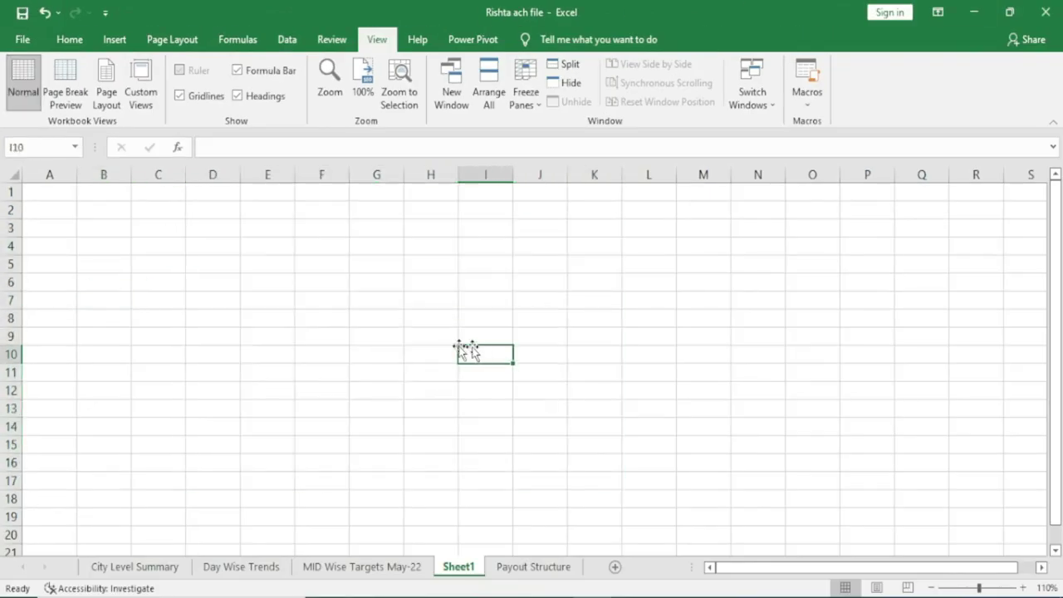
{"action": "left_click", "coordinate": [326, 297]}
{"action": "left_click", "coordinate": [274, 285]}
{"action": "left_click", "coordinate": [178, 270]}
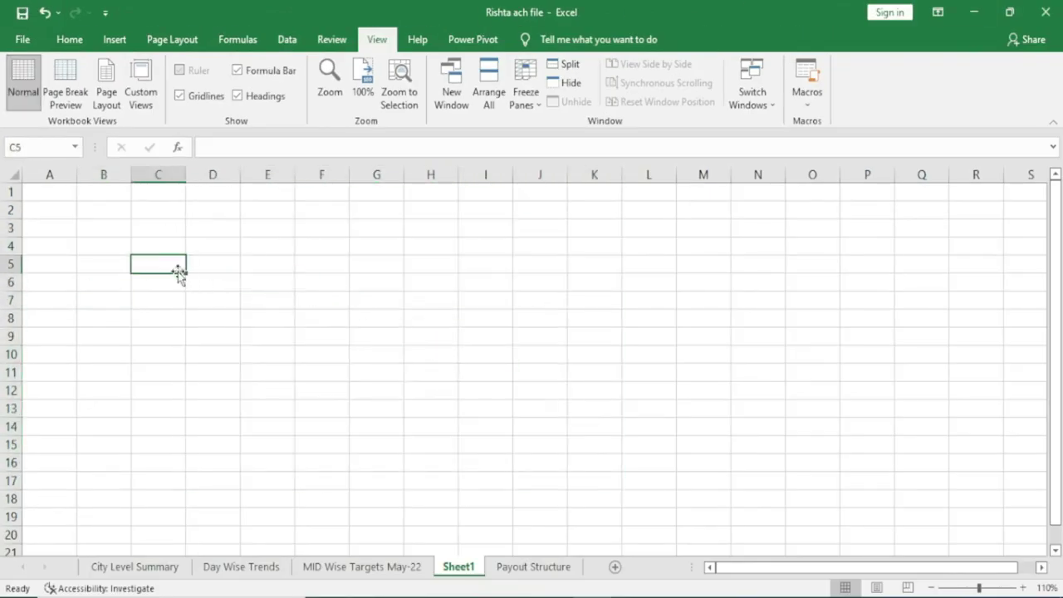
{"action": "left_click", "coordinate": [321, 330]}
{"action": "left_click", "coordinate": [397, 319]}
{"action": "left_click", "coordinate": [518, 304]}
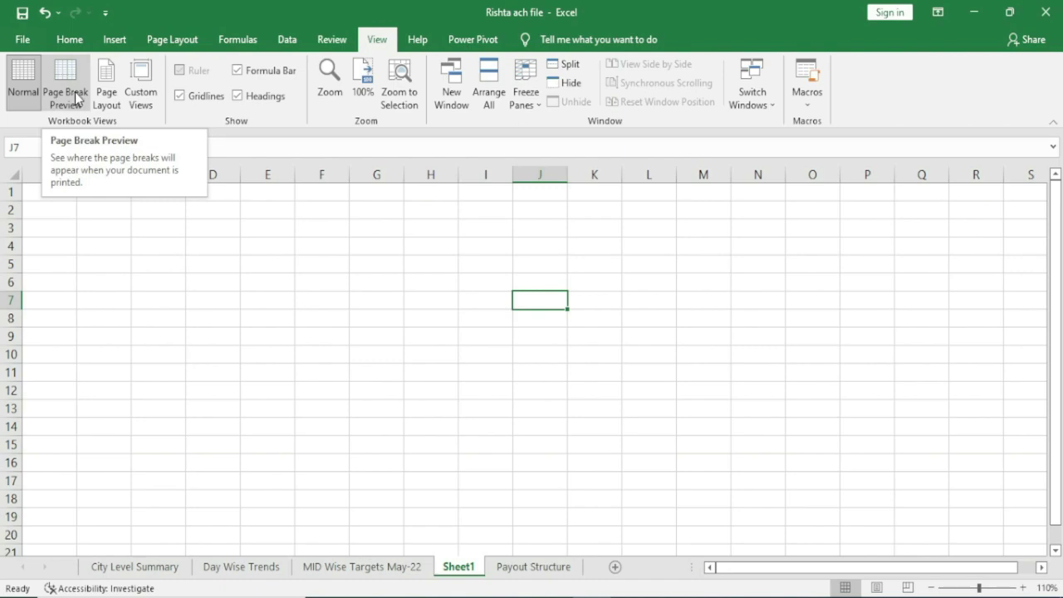
{"action": "left_click", "coordinate": [370, 567]}
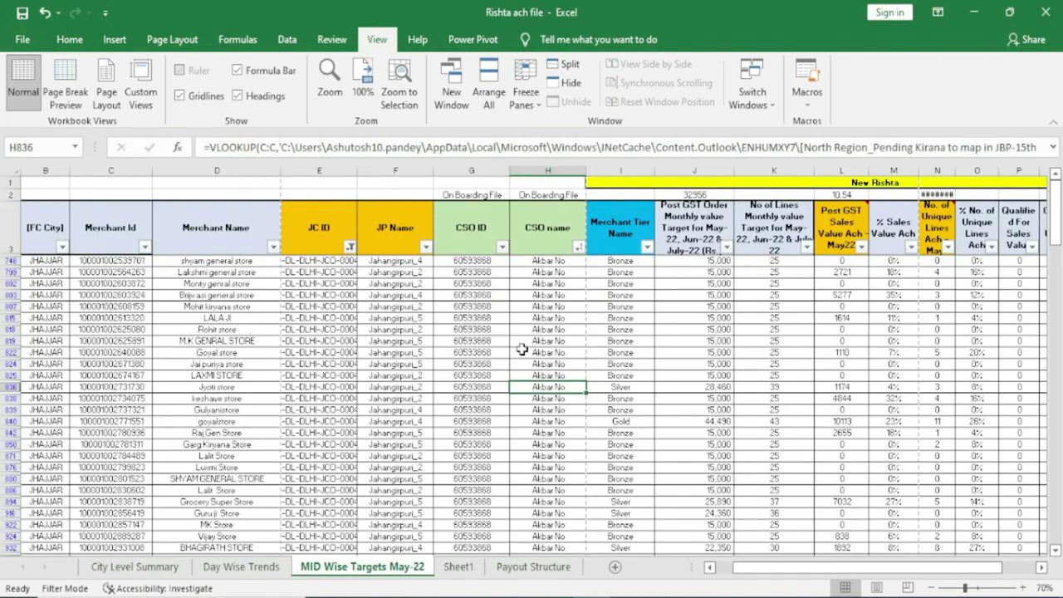
Step: Switch the sheet to Page Break Preview, zoomed out to see whole pages
{"action": "left_click", "coordinate": [931, 588]}
{"action": "left_click", "coordinate": [932, 588]}
{"action": "left_click", "coordinate": [932, 588]}
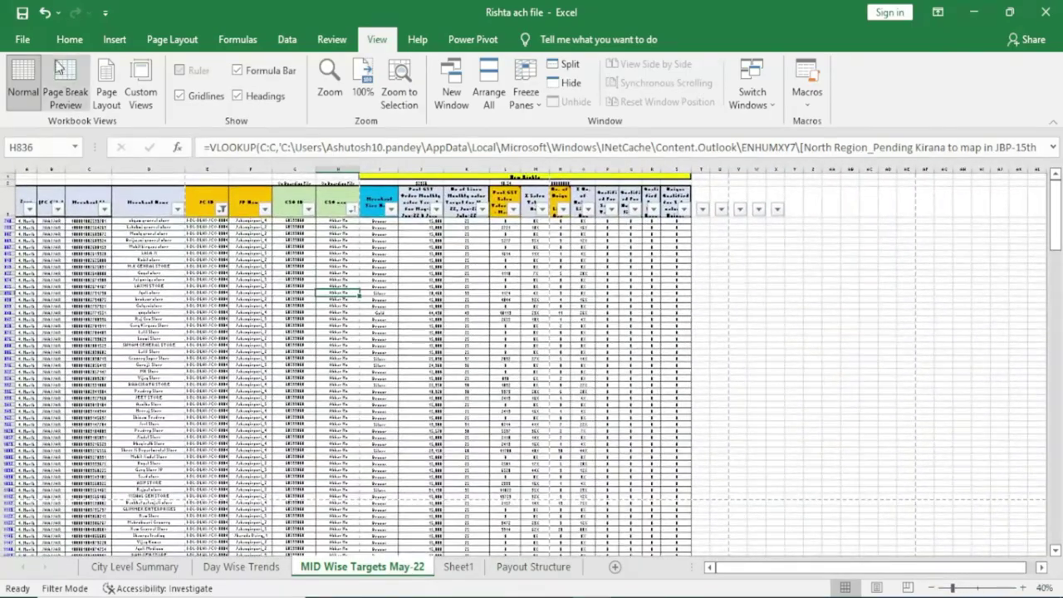
{"action": "left_click", "coordinate": [60, 71]}
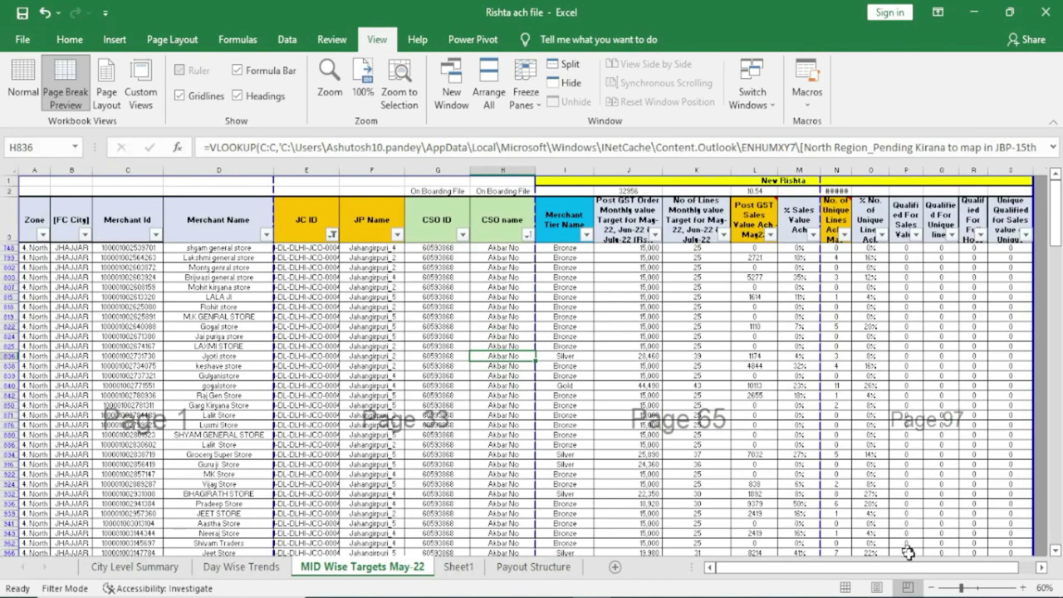
{"action": "left_click", "coordinate": [931, 587]}
{"action": "left_click", "coordinate": [932, 588]}
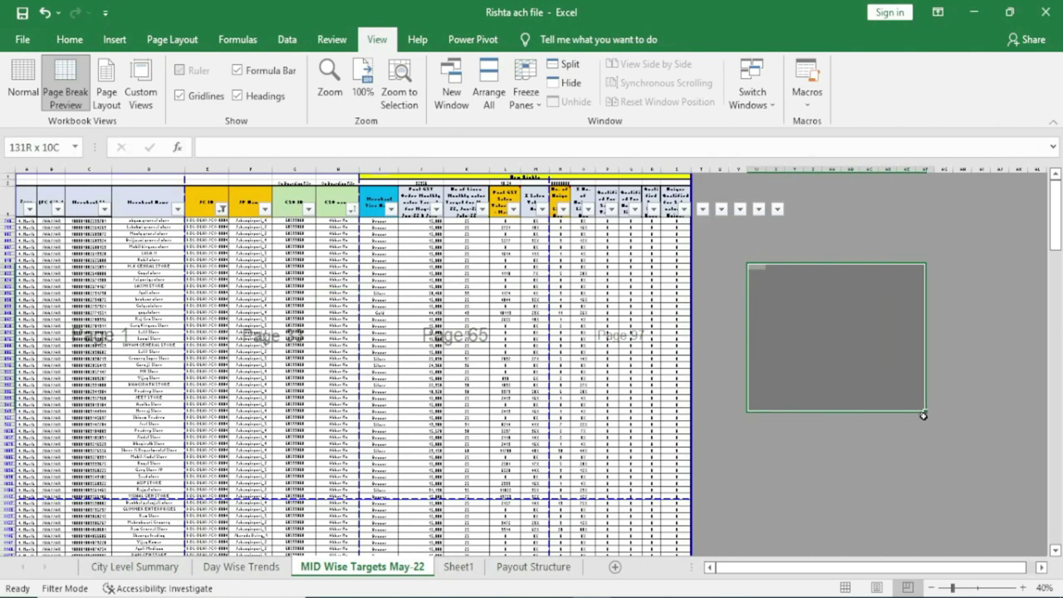
Step: Drag the vertical page breaks right, past column S, to widen the pages
{"action": "left_click_drag", "start_coordinate": [752, 268], "coordinate": [969, 471]}
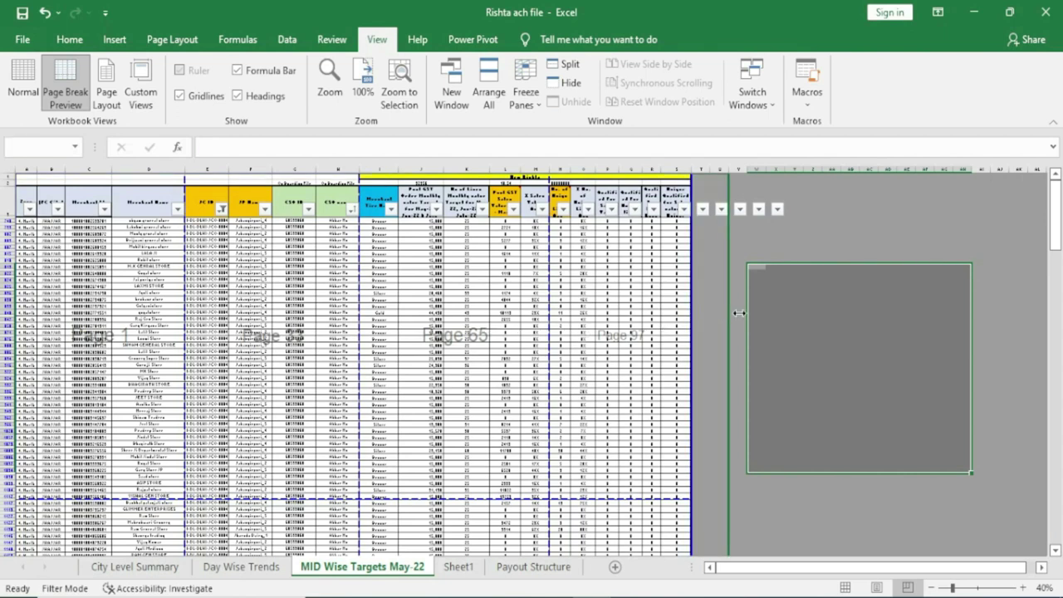
{"action": "left_click_drag", "start_coordinate": [691, 315], "coordinate": [730, 315]}
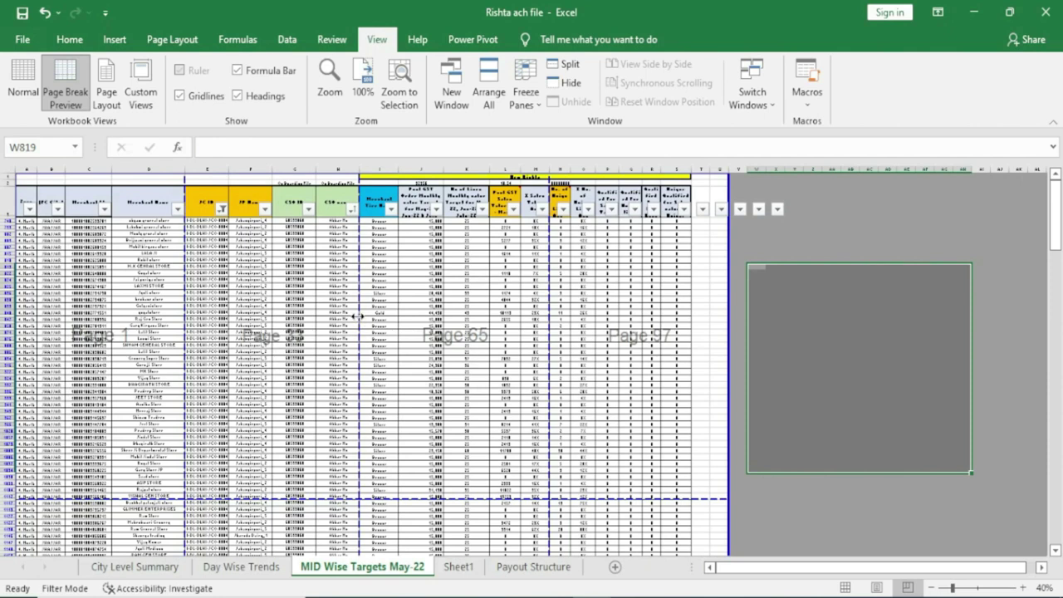
{"action": "left_click_drag", "start_coordinate": [359, 316], "coordinate": [397, 317]}
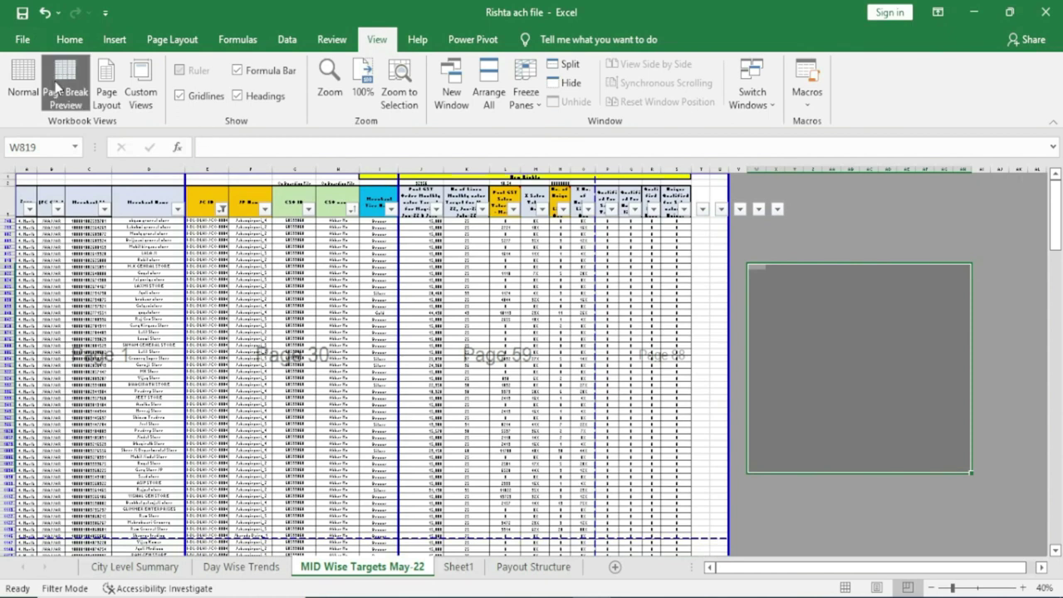
Step: Scroll through the pages, select cell C894, and zoom back in to 60%
{"action": "scroll", "coordinate": [548, 432], "scroll_direction": "down", "scroll_amount": 4}
{"action": "scroll", "coordinate": [514, 425], "scroll_direction": "down", "scroll_amount": 2}
{"action": "scroll", "coordinate": [496, 423], "scroll_direction": "down", "scroll_amount": 2}
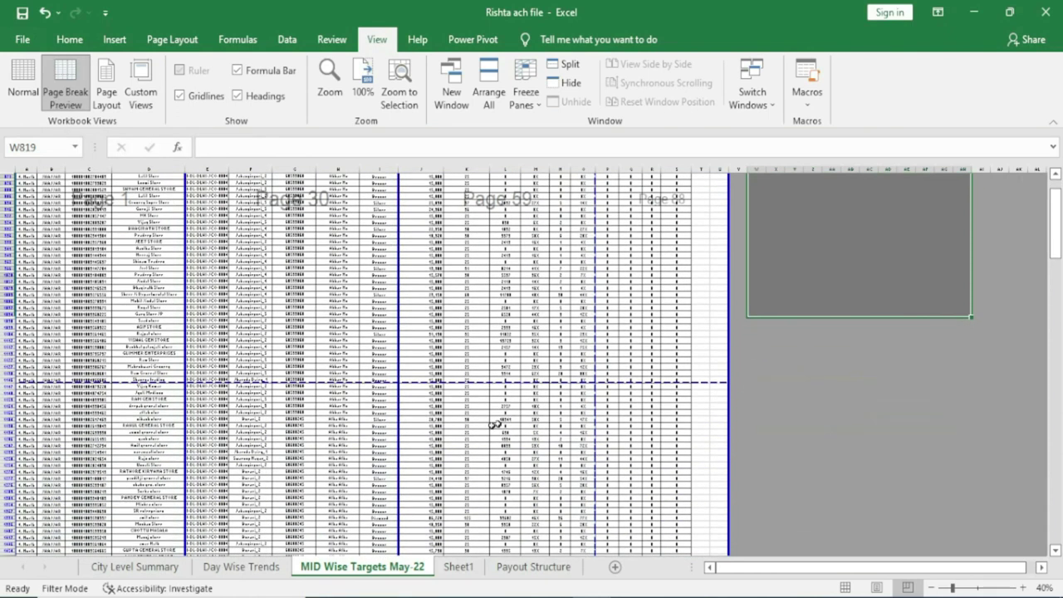
{"action": "scroll", "coordinate": [474, 425], "scroll_direction": "up", "scroll_amount": 4}
{"action": "scroll", "coordinate": [373, 339], "scroll_direction": "up", "scroll_amount": 4}
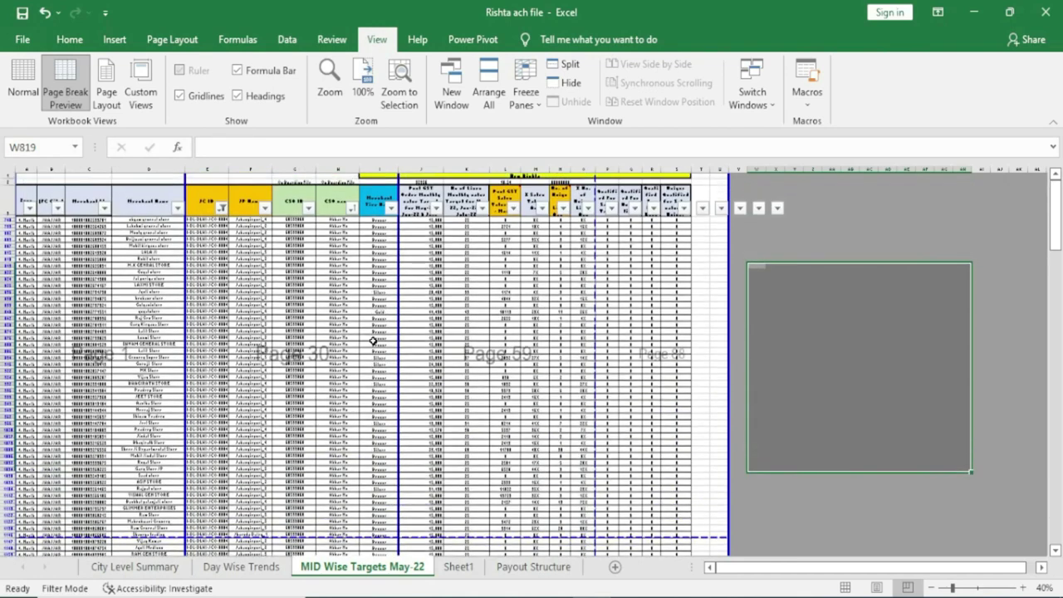
{"action": "left_click", "coordinate": [78, 359]}
{"action": "scroll", "coordinate": [81, 373], "scroll_direction": "down", "scroll_amount": 2}
{"action": "scroll", "coordinate": [83, 386], "scroll_direction": "down", "scroll_amount": 4}
{"action": "scroll", "coordinate": [87, 402], "scroll_direction": "down", "scroll_amount": 2}
{"action": "scroll", "coordinate": [87, 402], "scroll_direction": "down", "scroll_amount": 3}
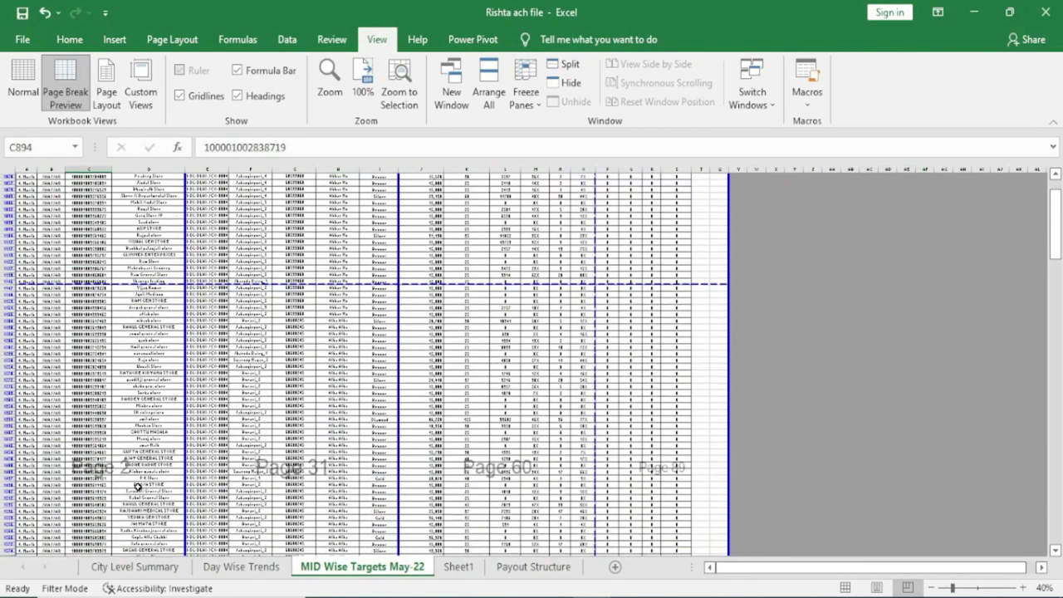
{"action": "left_click", "coordinate": [1023, 588]}
{"action": "left_click", "coordinate": [1023, 588]}
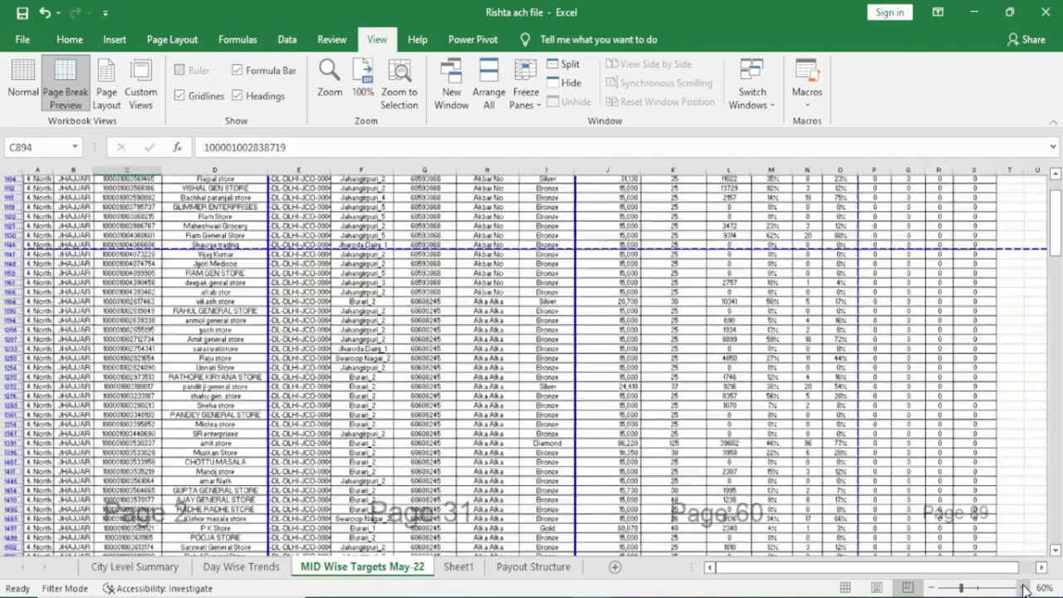
{"action": "scroll", "coordinate": [177, 395], "scroll_direction": "up", "scroll_amount": 3}
{"action": "scroll", "coordinate": [178, 395], "scroll_direction": "up", "scroll_amount": 2}
{"action": "scroll", "coordinate": [178, 396], "scroll_direction": "up", "scroll_amount": 2}
{"action": "scroll", "coordinate": [178, 396], "scroll_direction": "up", "scroll_amount": 3}
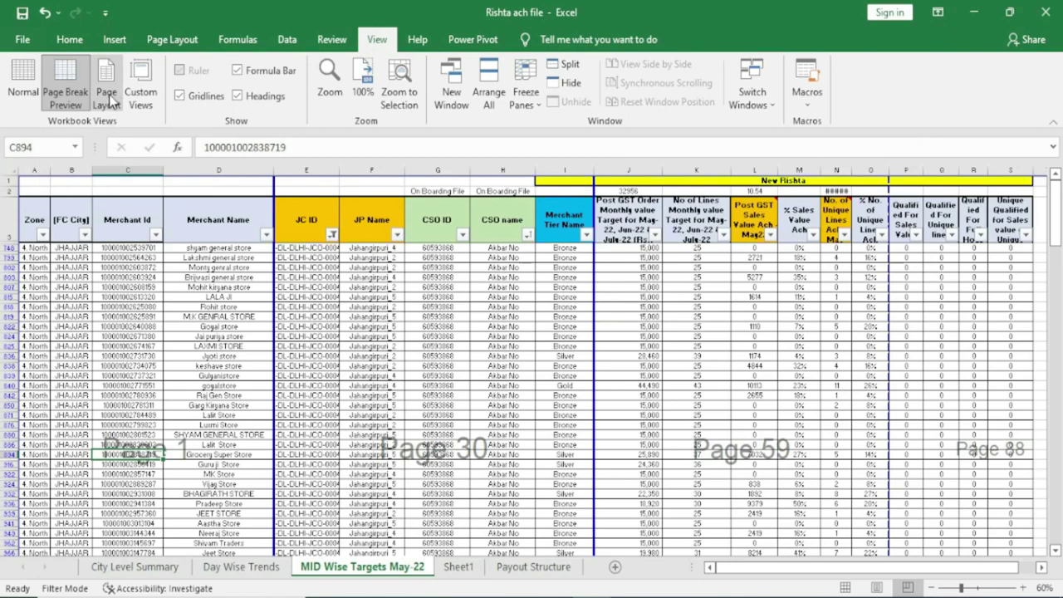
Step: Switch to Page Layout view and scroll through the laid-out pages
{"action": "left_click", "coordinate": [109, 96]}
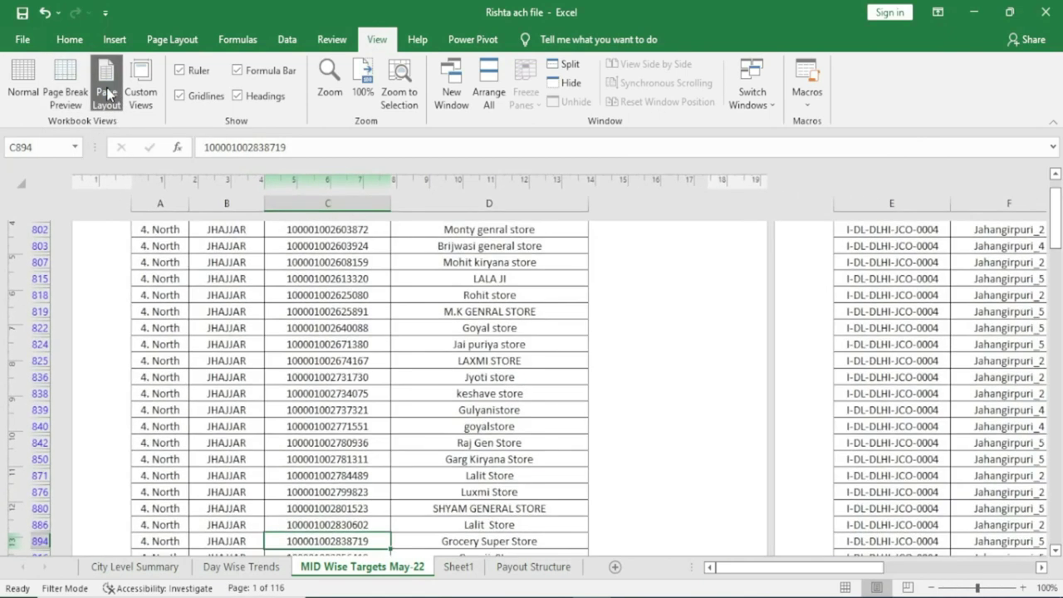
{"action": "scroll", "coordinate": [328, 380], "scroll_direction": "up", "scroll_amount": 3}
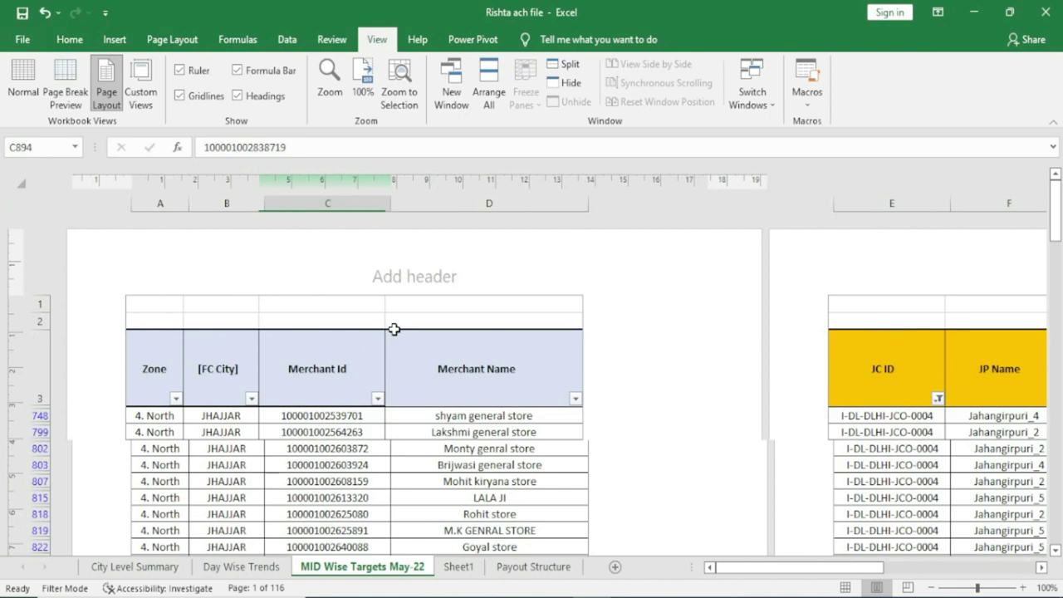
{"action": "scroll", "coordinate": [367, 408], "scroll_direction": "down", "scroll_amount": 5}
{"action": "scroll", "coordinate": [368, 408], "scroll_direction": "down", "scroll_amount": 5}
{"action": "scroll", "coordinate": [368, 408], "scroll_direction": "down", "scroll_amount": 5}
{"action": "scroll", "coordinate": [368, 408], "scroll_direction": "down", "scroll_amount": 5}
{"action": "scroll", "coordinate": [373, 410], "scroll_direction": "down", "scroll_amount": 1}
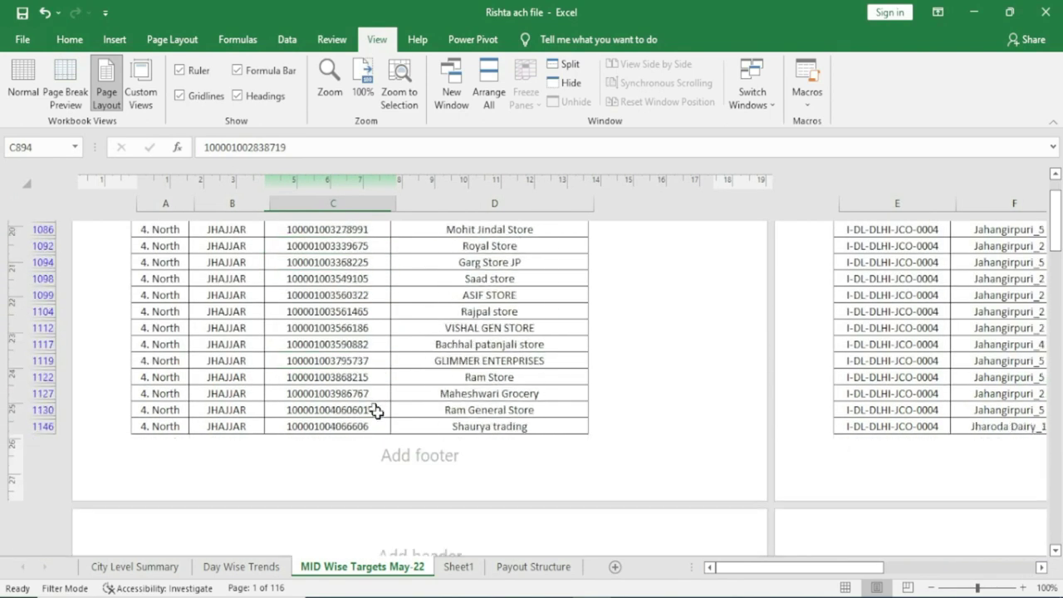
Step: Open the first page's header for editing with the Header & Footer Design tools showing
{"action": "scroll", "coordinate": [403, 465], "scroll_direction": "up", "scroll_amount": 2}
{"action": "scroll", "coordinate": [401, 461], "scroll_direction": "up", "scroll_amount": 5}
{"action": "scroll", "coordinate": [401, 461], "scroll_direction": "up", "scroll_amount": 5}
{"action": "scroll", "coordinate": [401, 461], "scroll_direction": "up", "scroll_amount": 7}
{"action": "scroll", "coordinate": [401, 461], "scroll_direction": "up", "scroll_amount": 2}
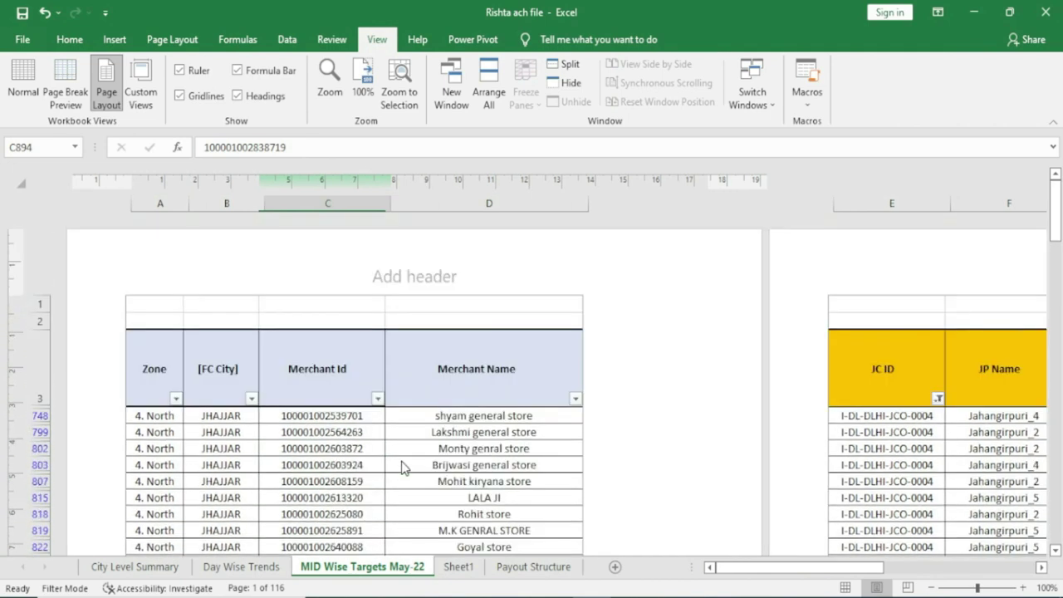
{"action": "left_click", "coordinate": [407, 270]}
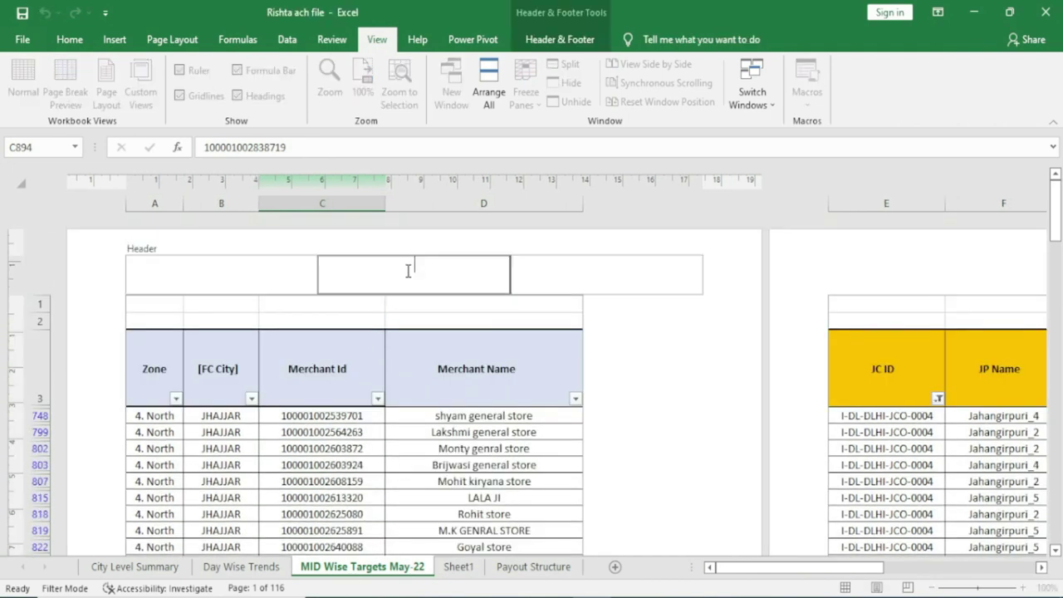
{"action": "left_click", "coordinate": [561, 40]}
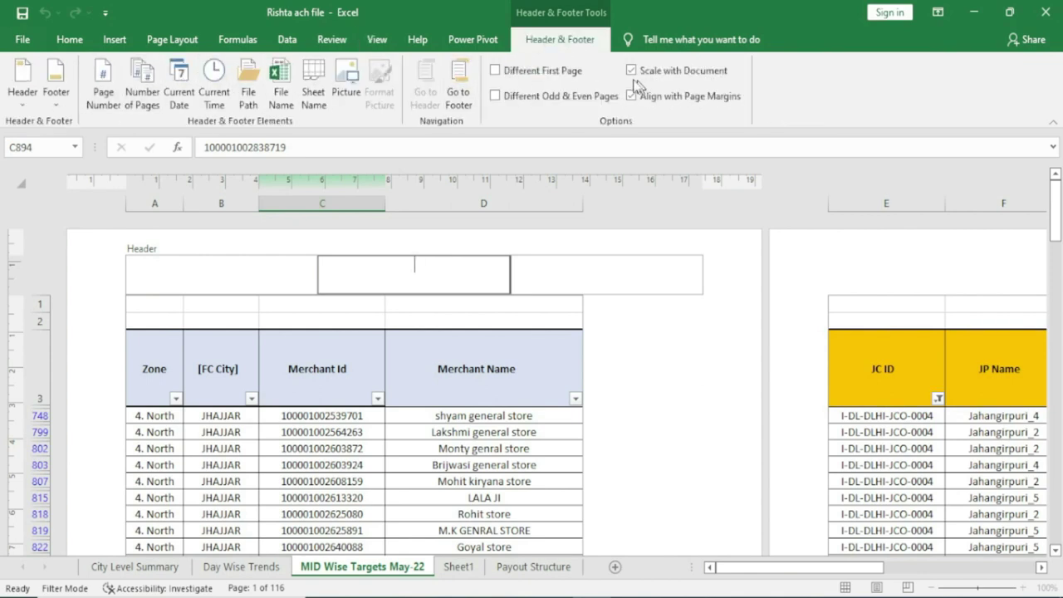
Step: Apply the 'MID Wise Targets May-22' preset from the Header dropdown as the page header
{"action": "left_click", "coordinate": [27, 106]}
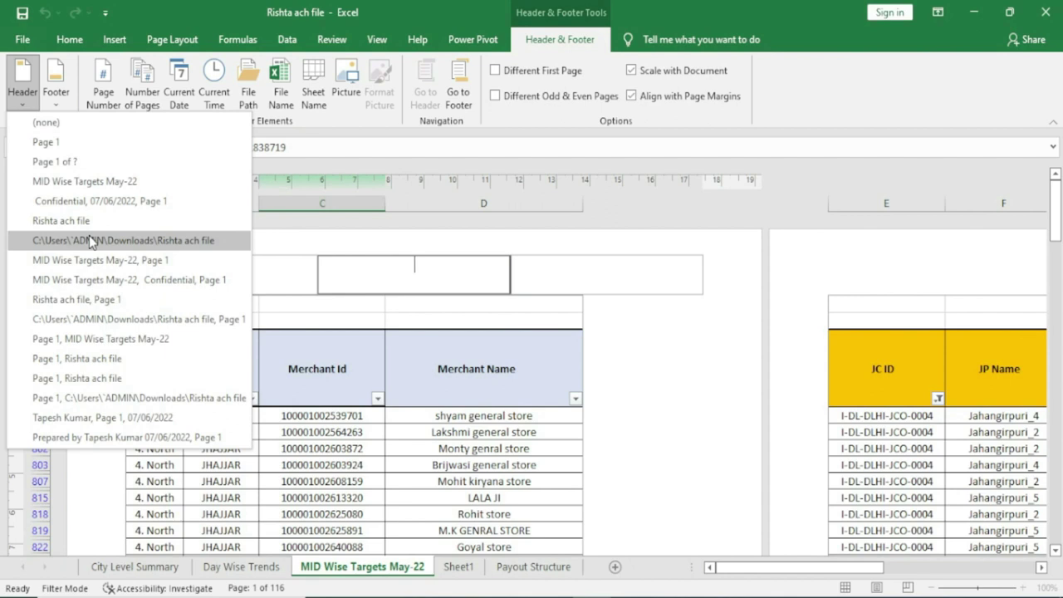
{"action": "left_click", "coordinate": [86, 181]}
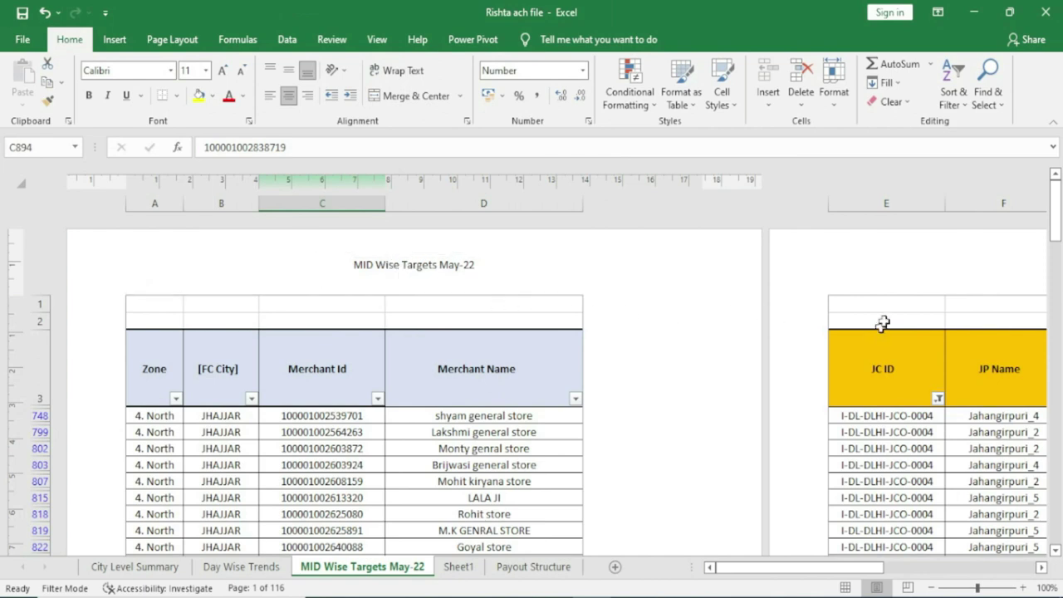
{"action": "left_click", "coordinate": [901, 274]}
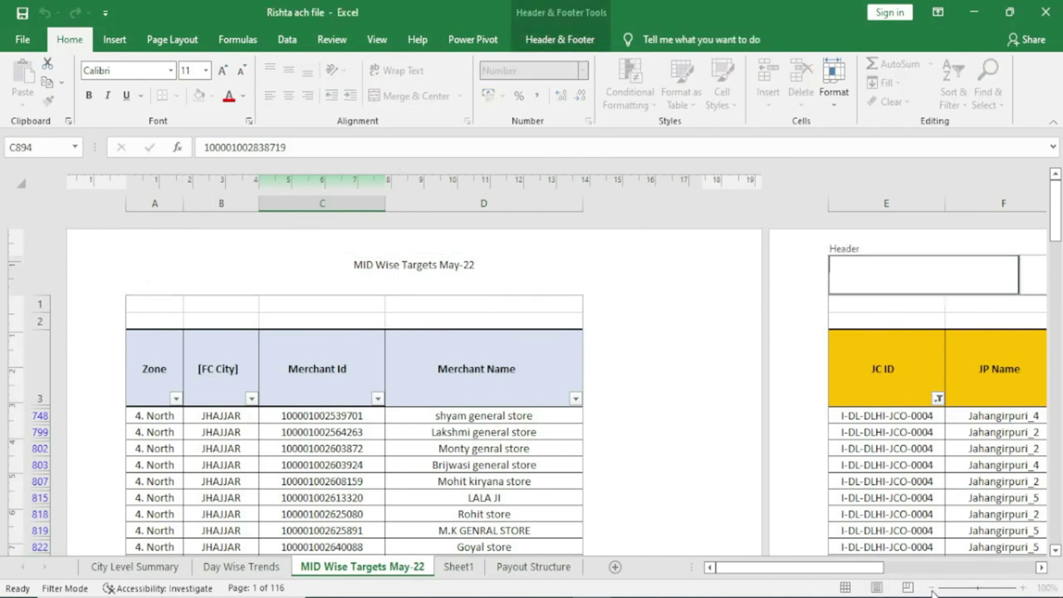
{"action": "left_click_drag", "start_coordinate": [741, 568], "coordinate": [827, 575]}
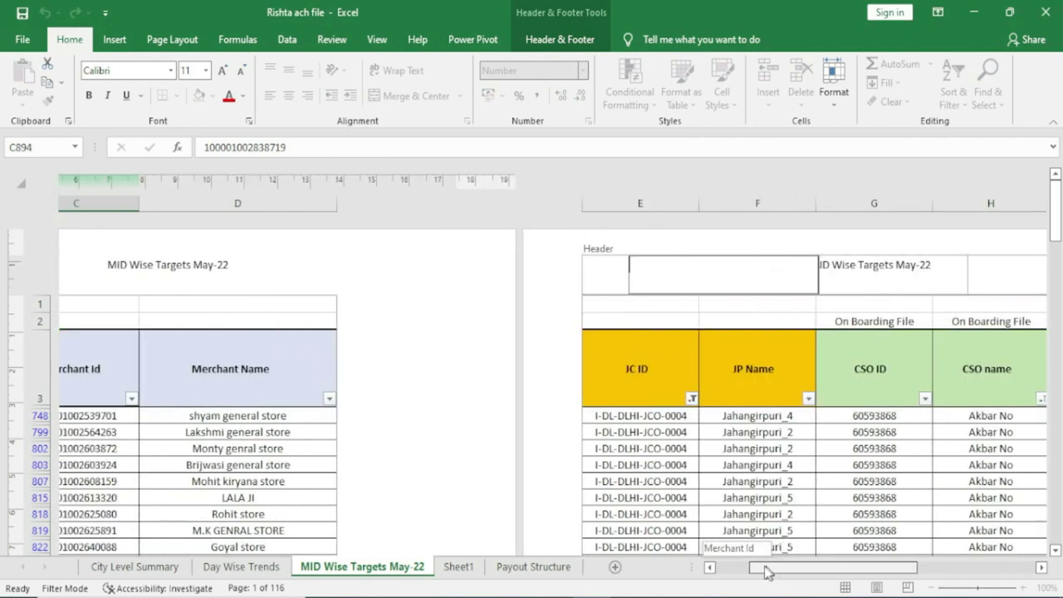
{"action": "left_click_drag", "start_coordinate": [826, 575], "coordinate": [707, 572]}
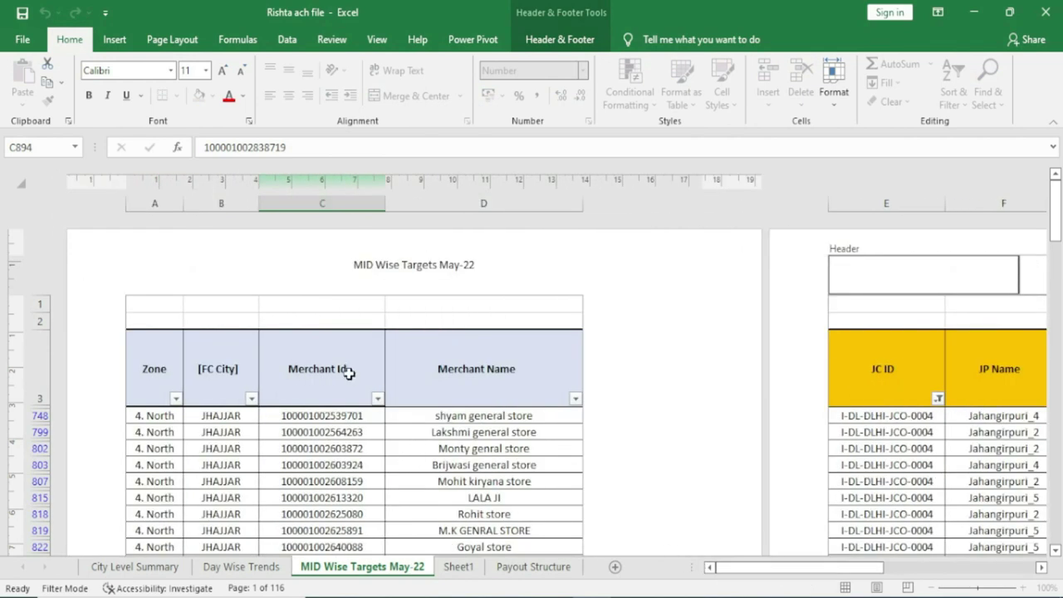
{"action": "left_click", "coordinate": [562, 40]}
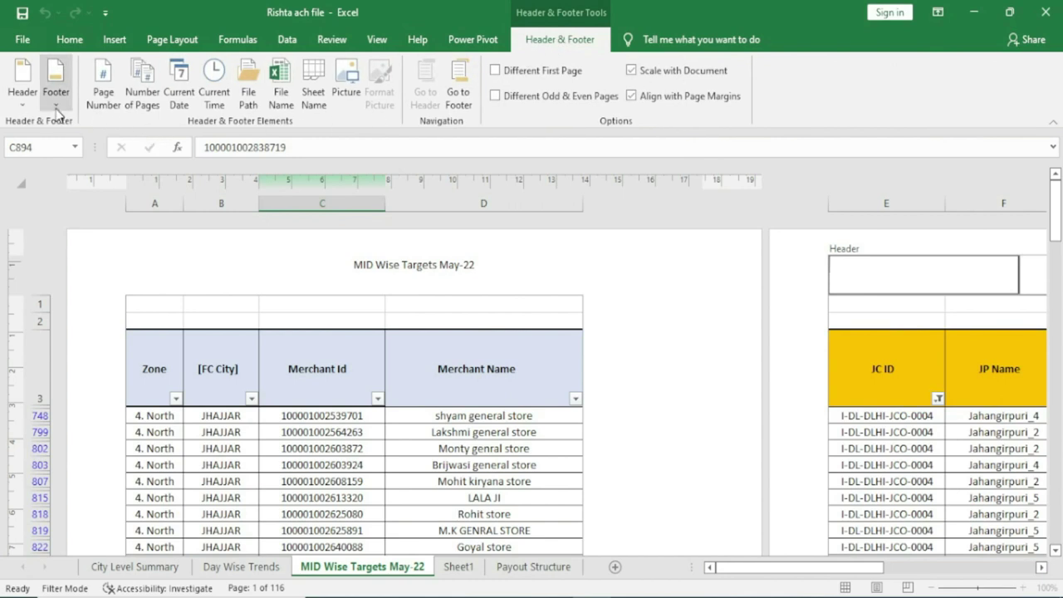
Step: Apply the preset footer with the workbook file path and 'Page 1' numbering
{"action": "left_click", "coordinate": [55, 109]}
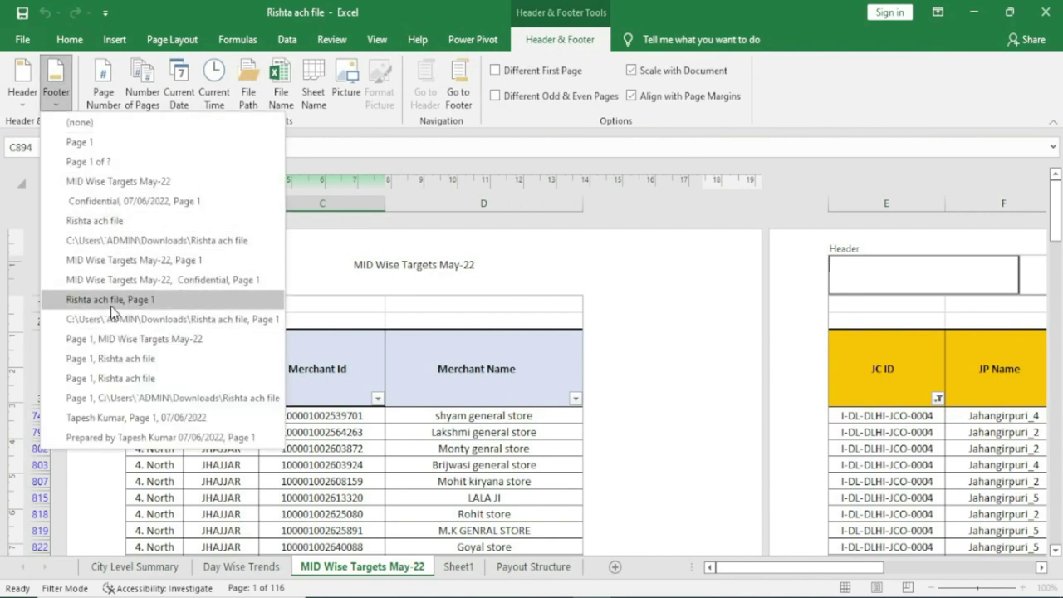
{"action": "left_click", "coordinate": [160, 322]}
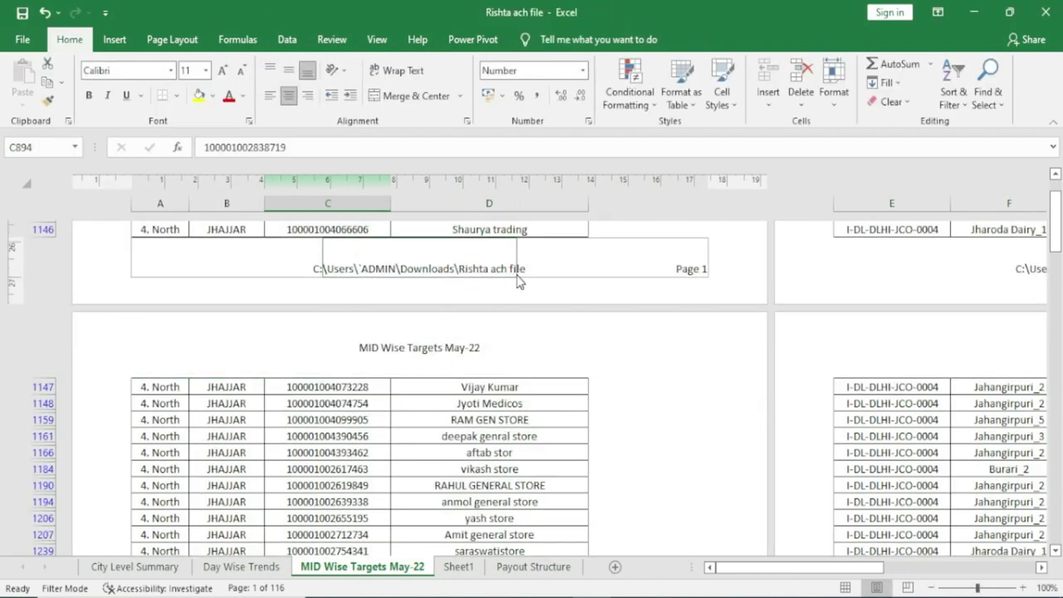
{"action": "left_click_drag", "start_coordinate": [827, 571], "coordinate": [872, 574]}
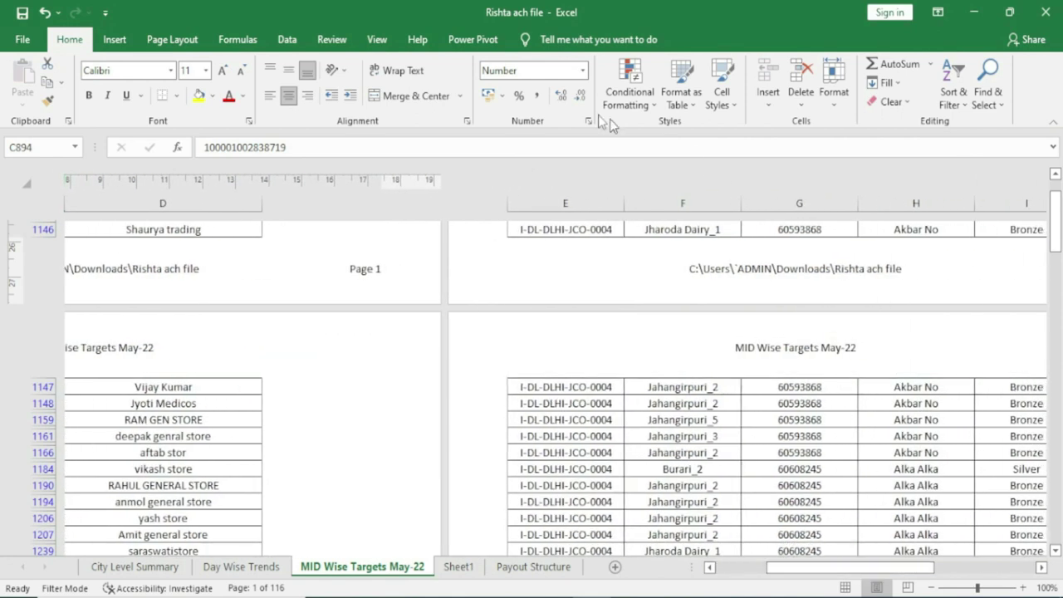
{"action": "left_click", "coordinate": [739, 270]}
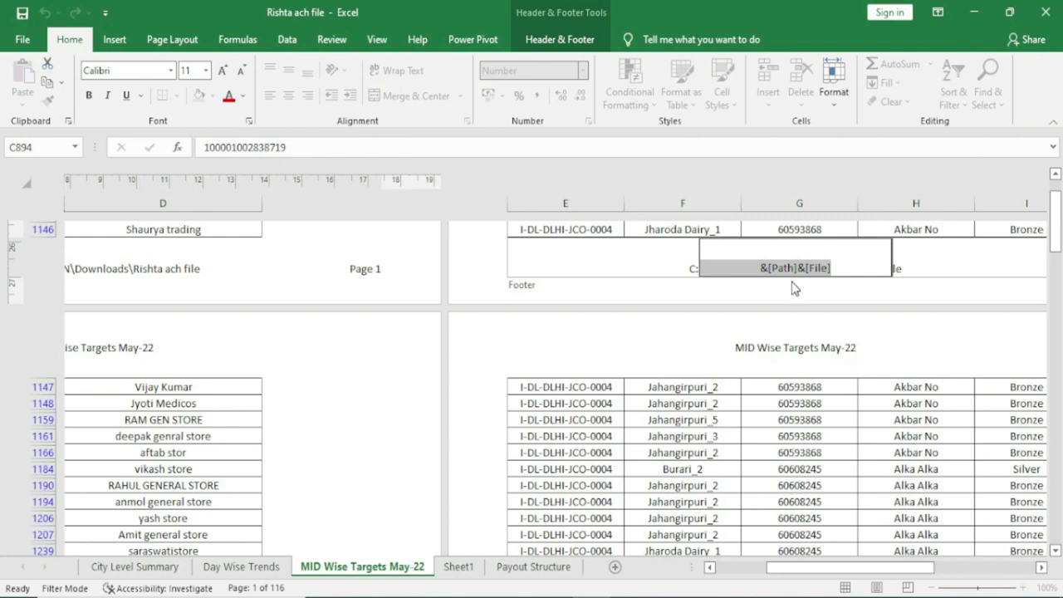
Step: Remove the file path from the centre footer and return to the page top
{"action": "key", "text": "BackSpace"}
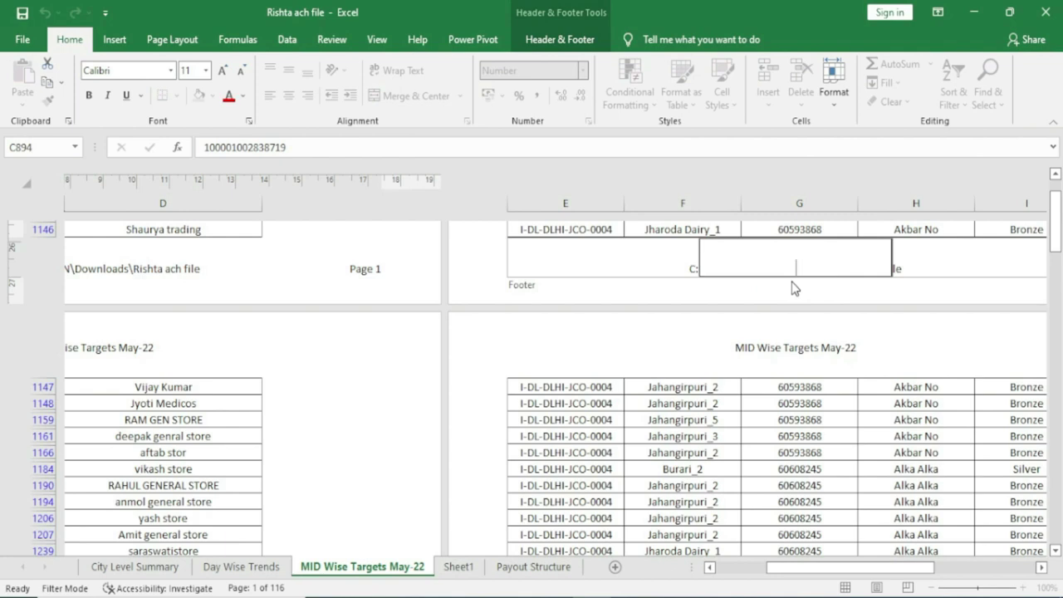
{"action": "left_click", "coordinate": [622, 269]}
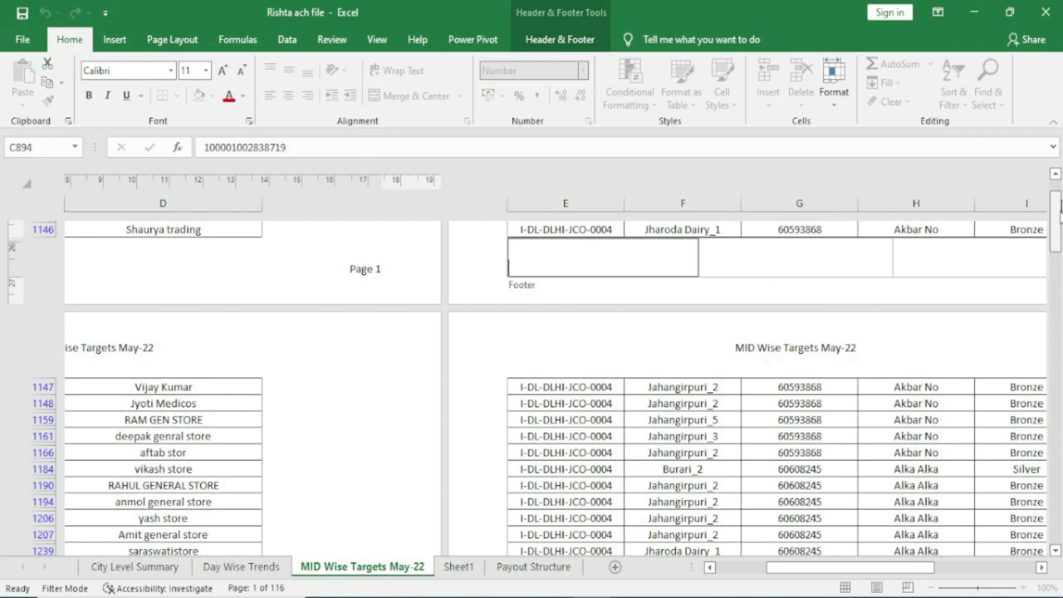
{"action": "left_click", "coordinate": [1055, 178]}
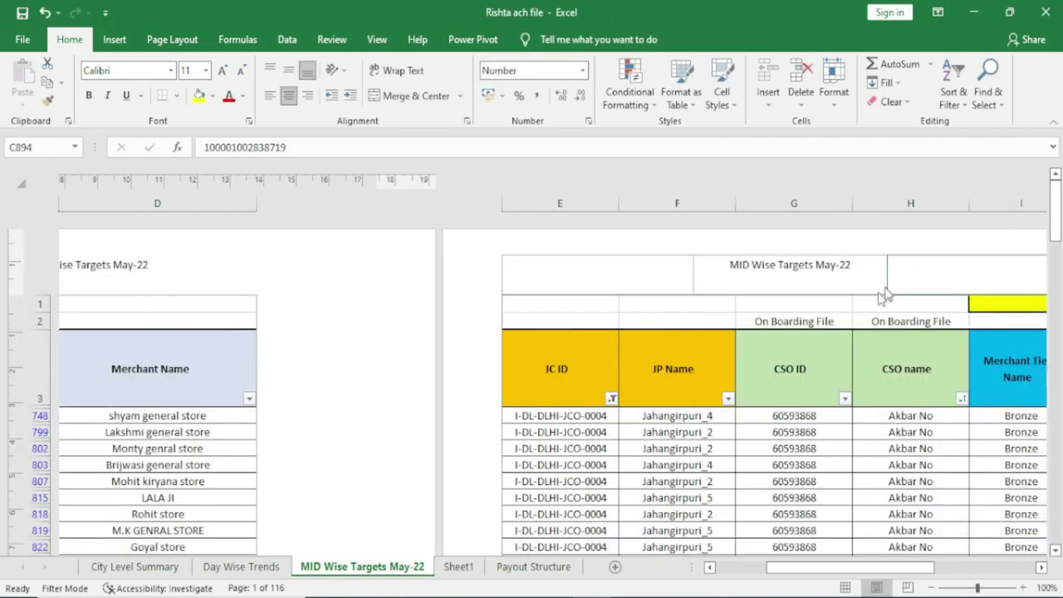
Step: Delete the &[Tab] sheet-name field from the centre header and reopen page 1's header
{"action": "left_click", "coordinate": [823, 264]}
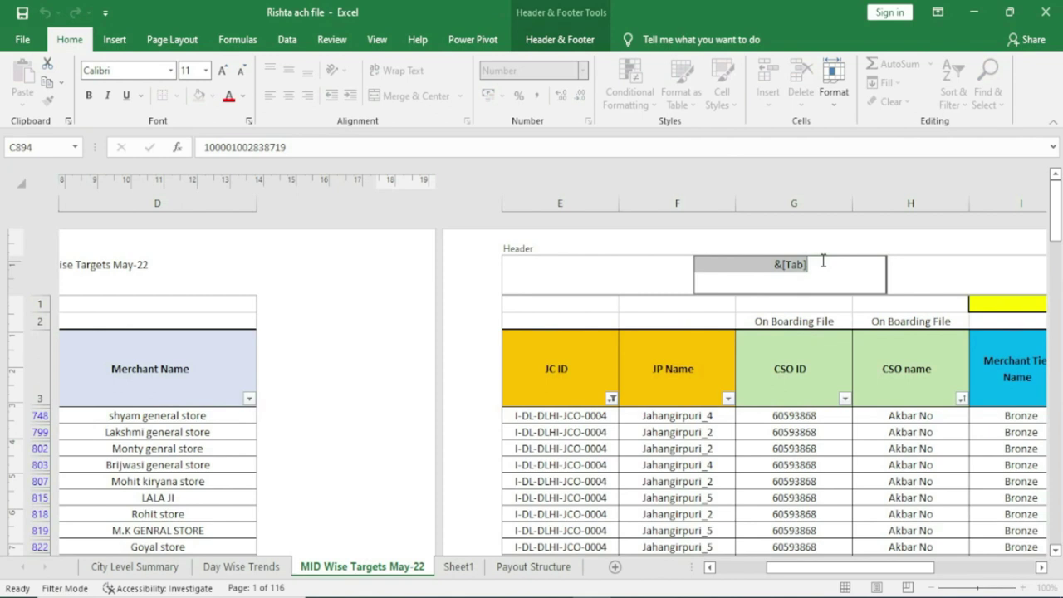
{"action": "key", "text": "Delete"}
{"action": "left_click", "coordinate": [589, 279]}
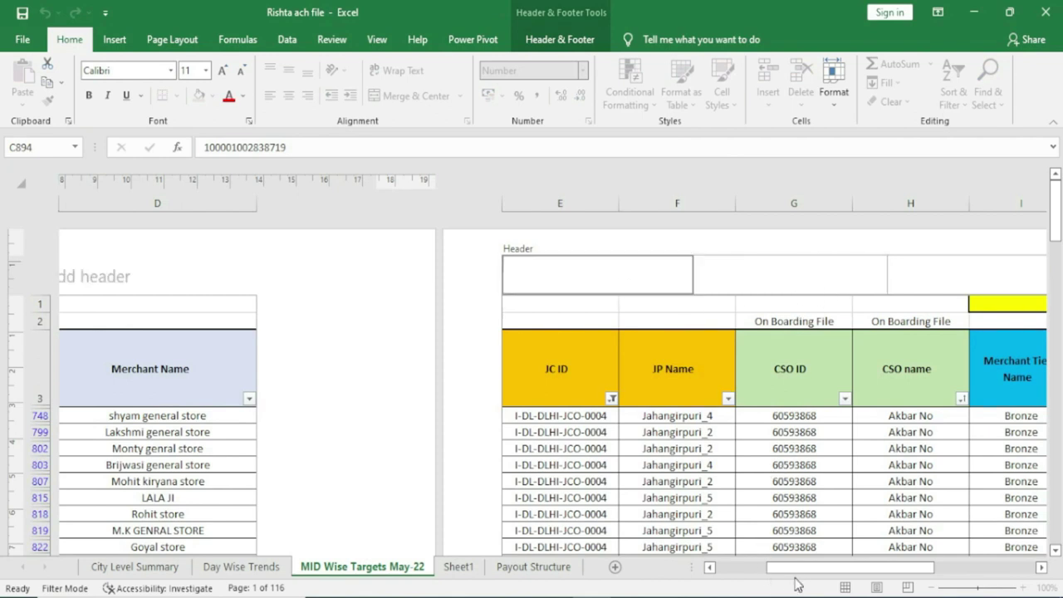
{"action": "left_click_drag", "start_coordinate": [801, 568], "coordinate": [750, 569]}
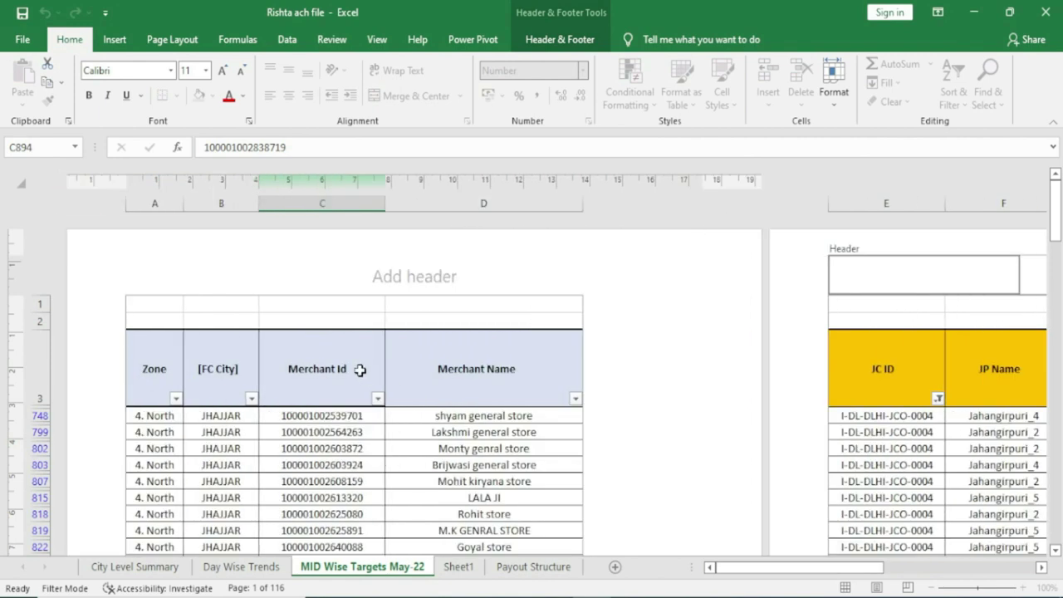
{"action": "left_click", "coordinate": [314, 268]}
{"action": "left_click", "coordinate": [540, 40]}
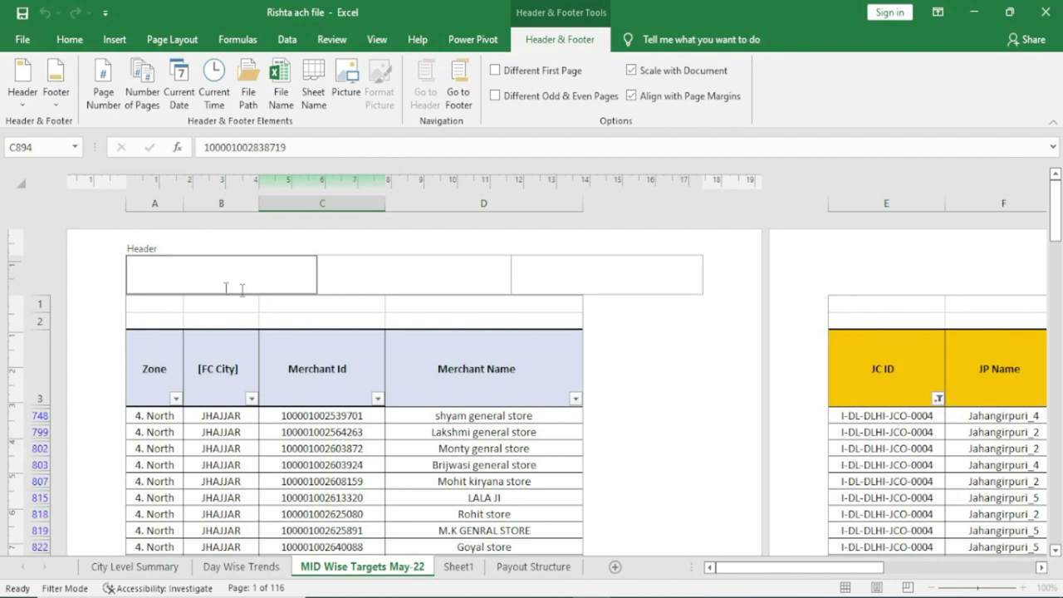
Step: Insert a page-number field into the left header, which previews as 1
{"action": "left_click", "coordinate": [375, 279]}
{"action": "left_click", "coordinate": [577, 280]}
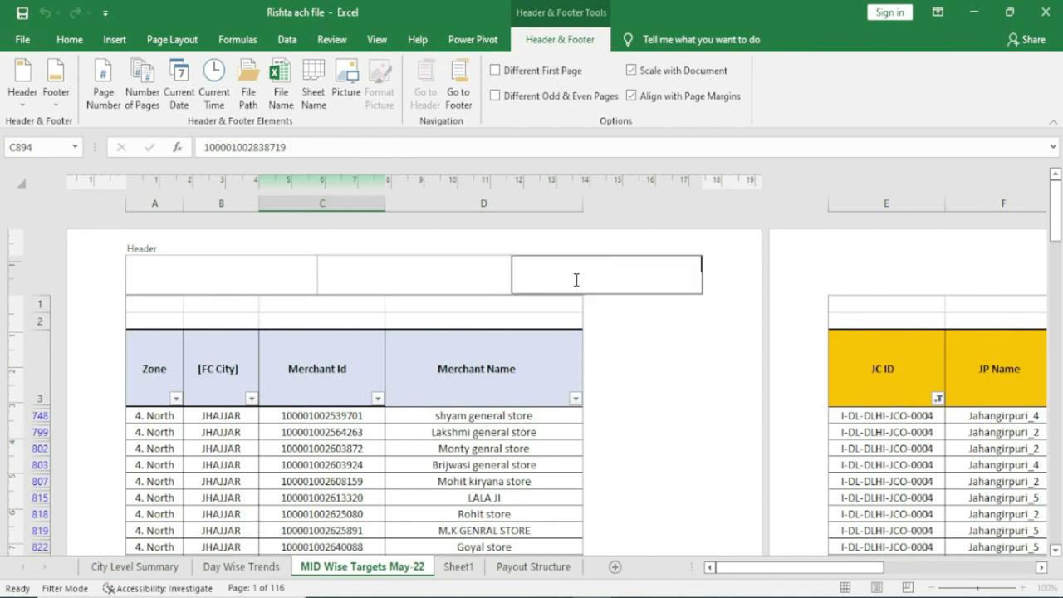
{"action": "left_click", "coordinate": [156, 274]}
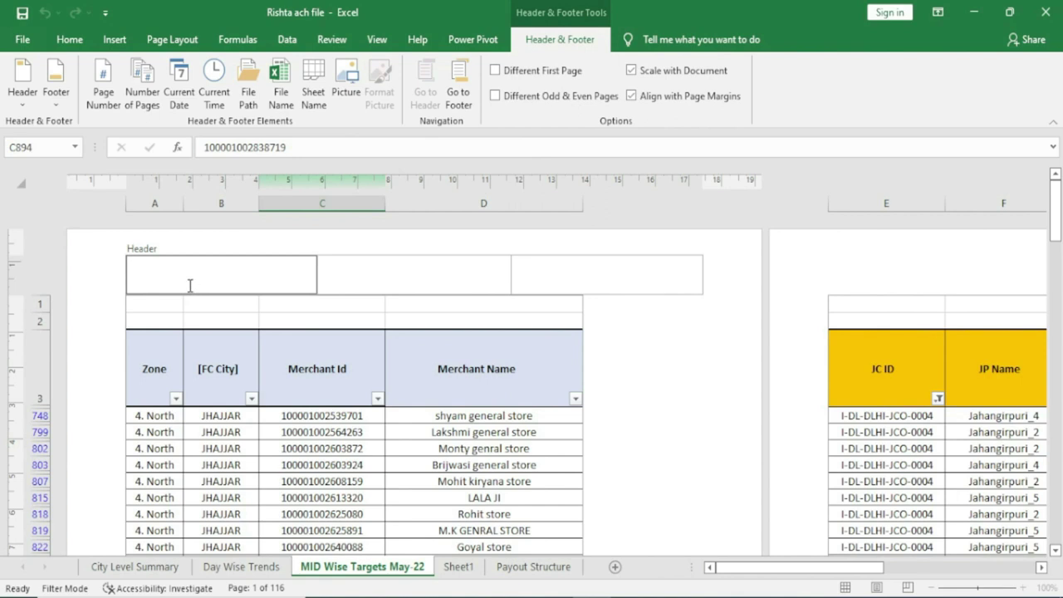
{"action": "left_click", "coordinate": [107, 91]}
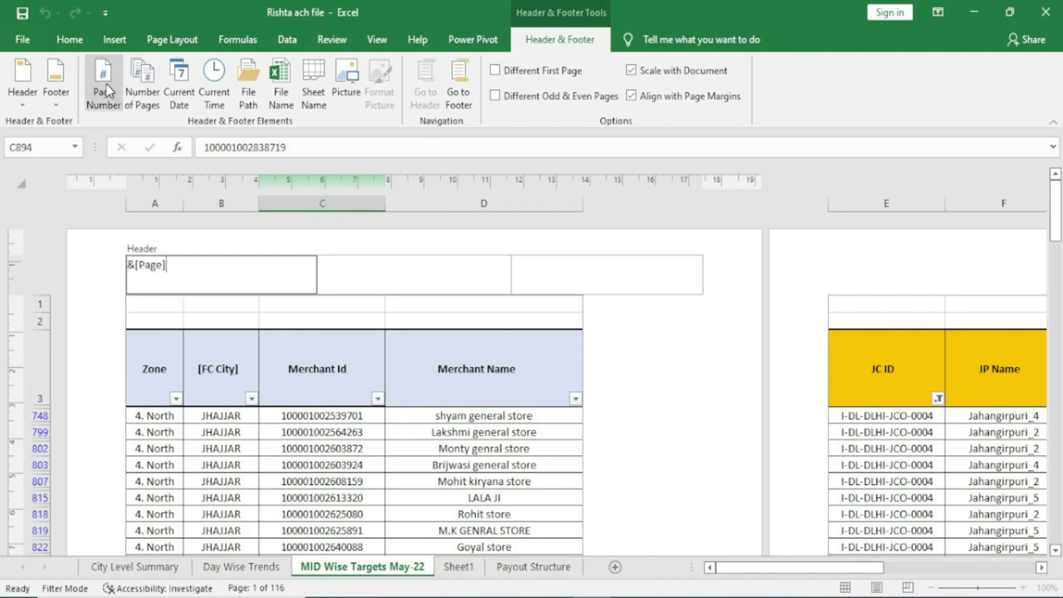
{"action": "left_click", "coordinate": [357, 268]}
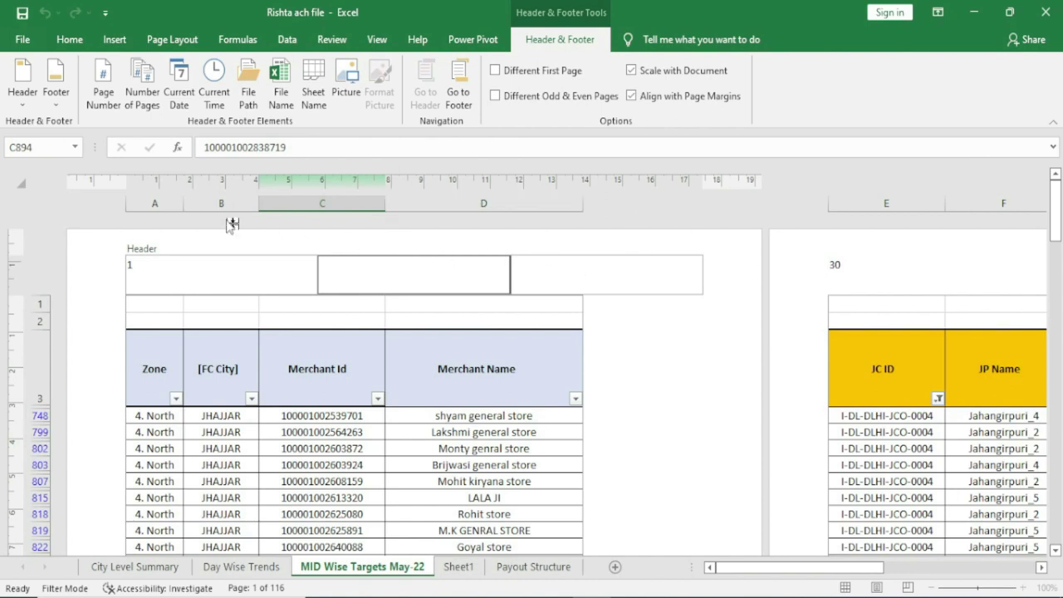
Step: Replace the left header's page number with the Number of Pages field
{"action": "left_click", "coordinate": [162, 264]}
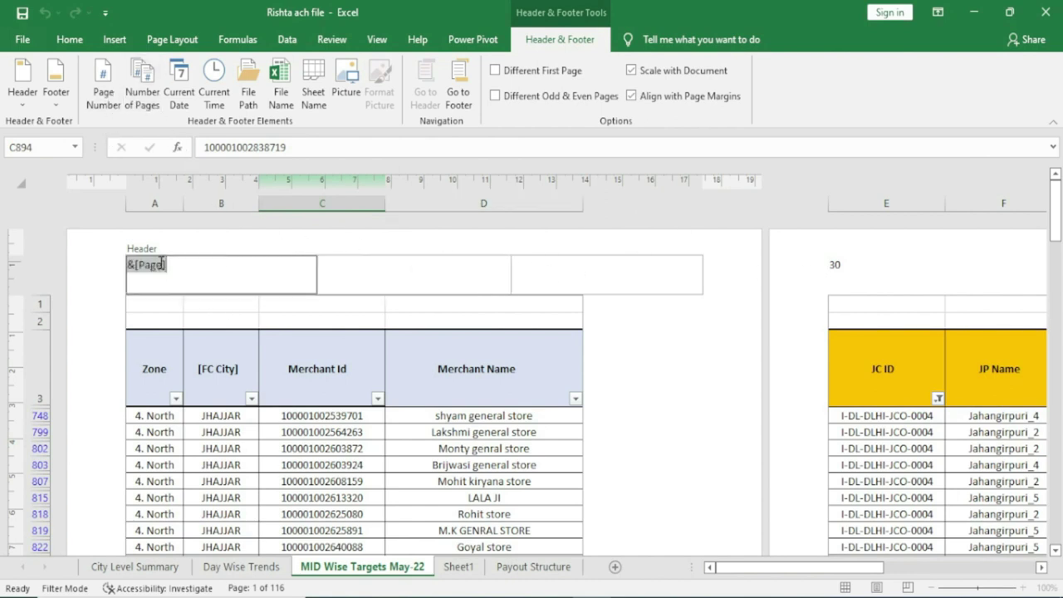
{"action": "key", "text": "BackSpace"}
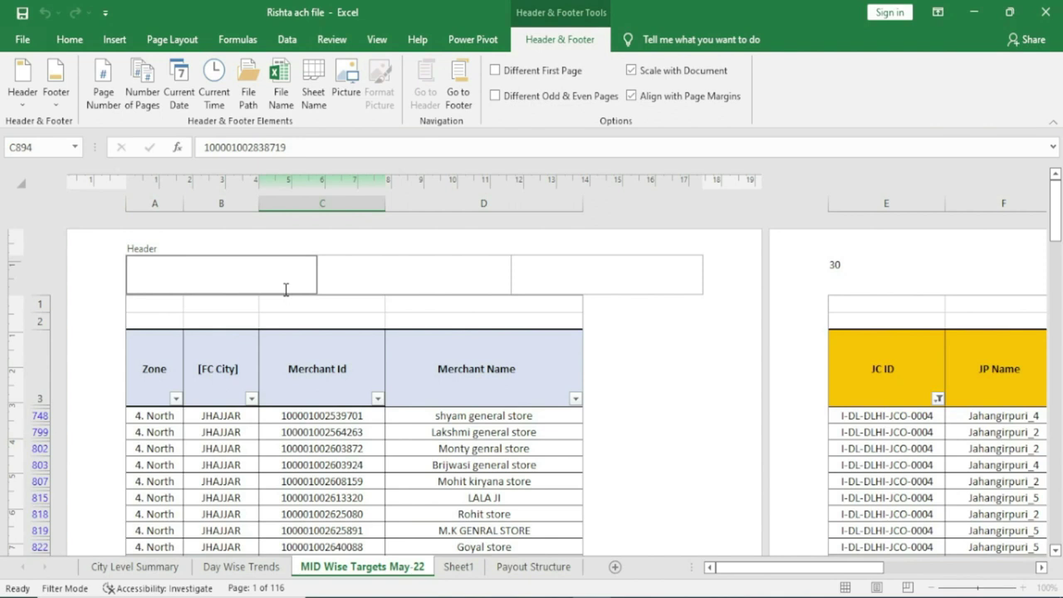
{"action": "left_click", "coordinate": [369, 269]}
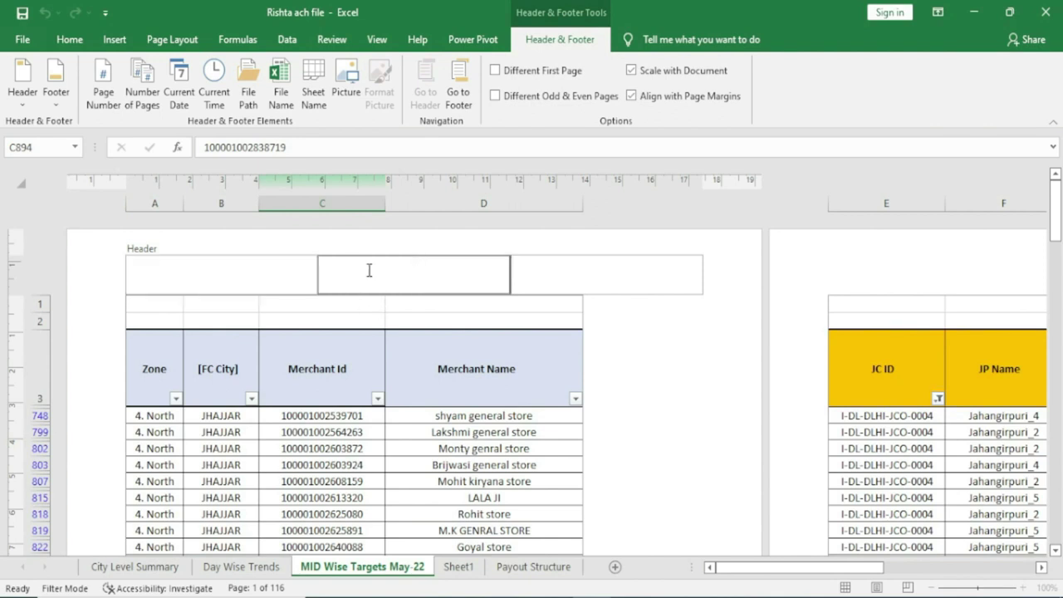
{"action": "key", "text": "shift+Tab"}
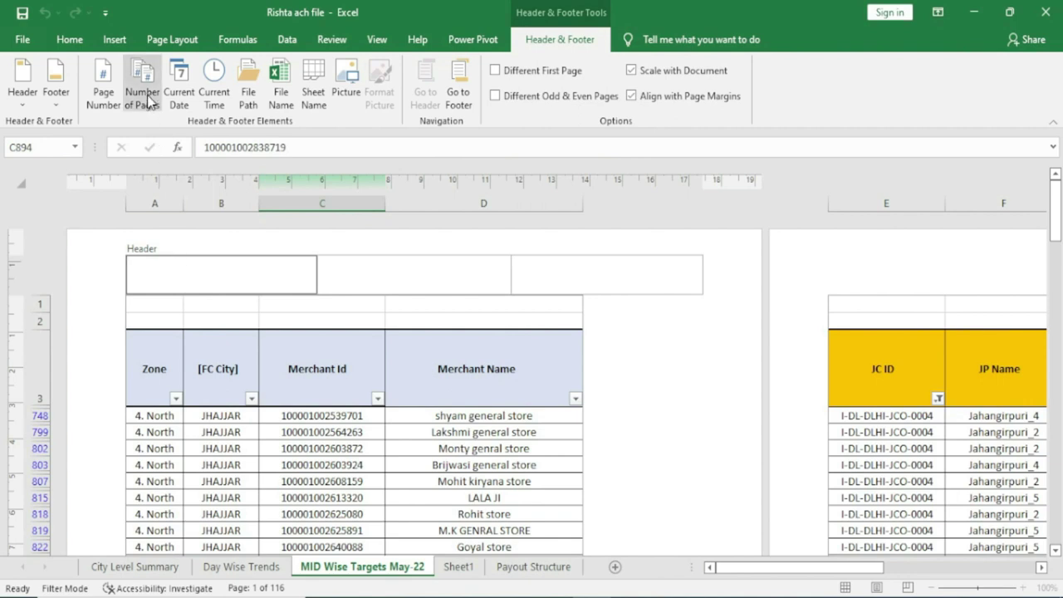
{"action": "left_click", "coordinate": [144, 90]}
{"action": "left_click", "coordinate": [543, 263]}
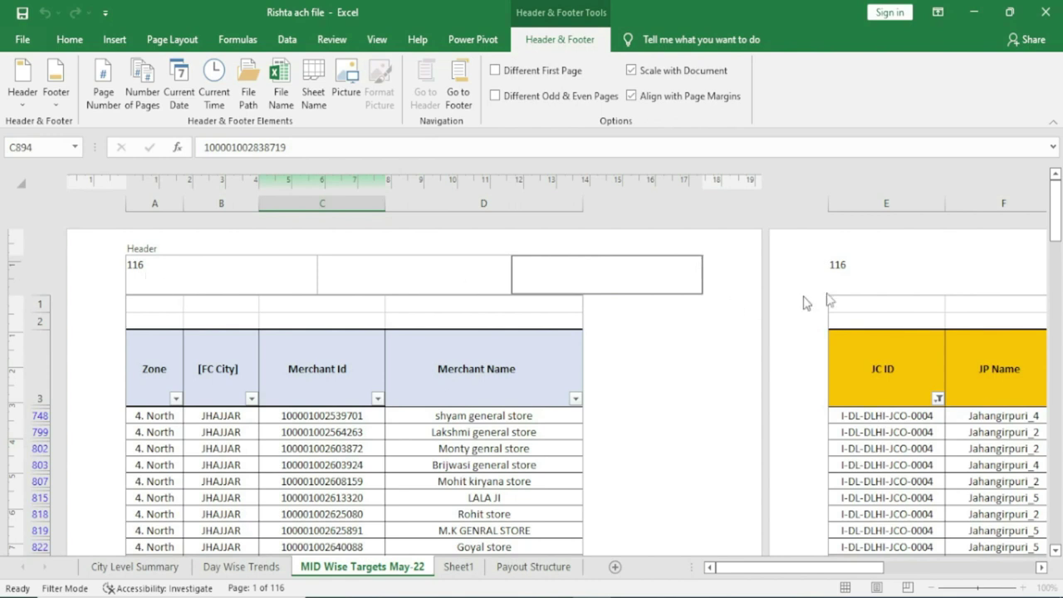
Step: Check the left header's page count of 116 on the first and second pages
{"action": "left_click", "coordinate": [152, 265]}
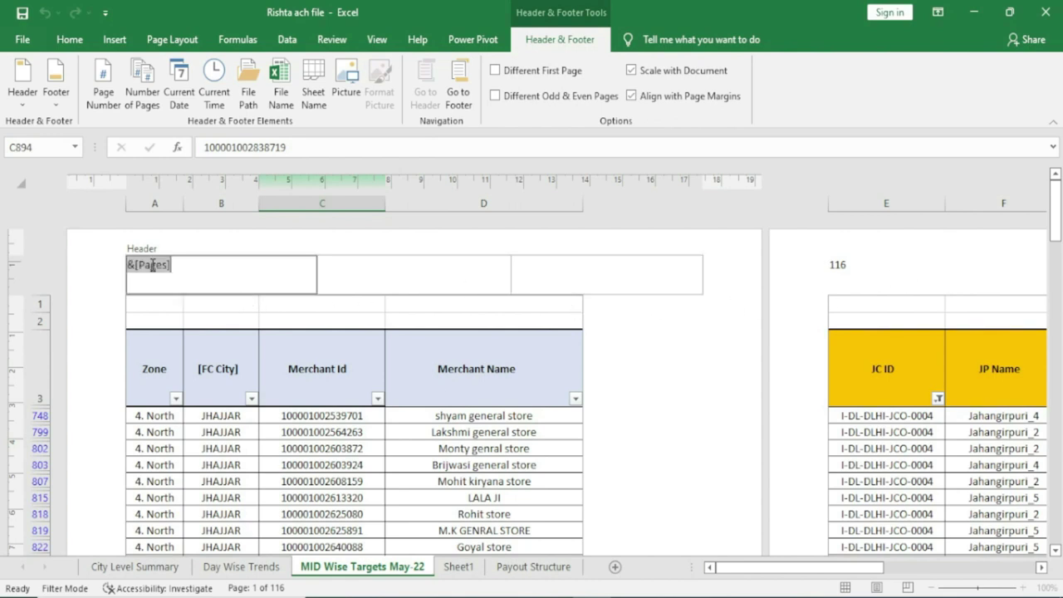
{"action": "left_click", "coordinate": [867, 278]}
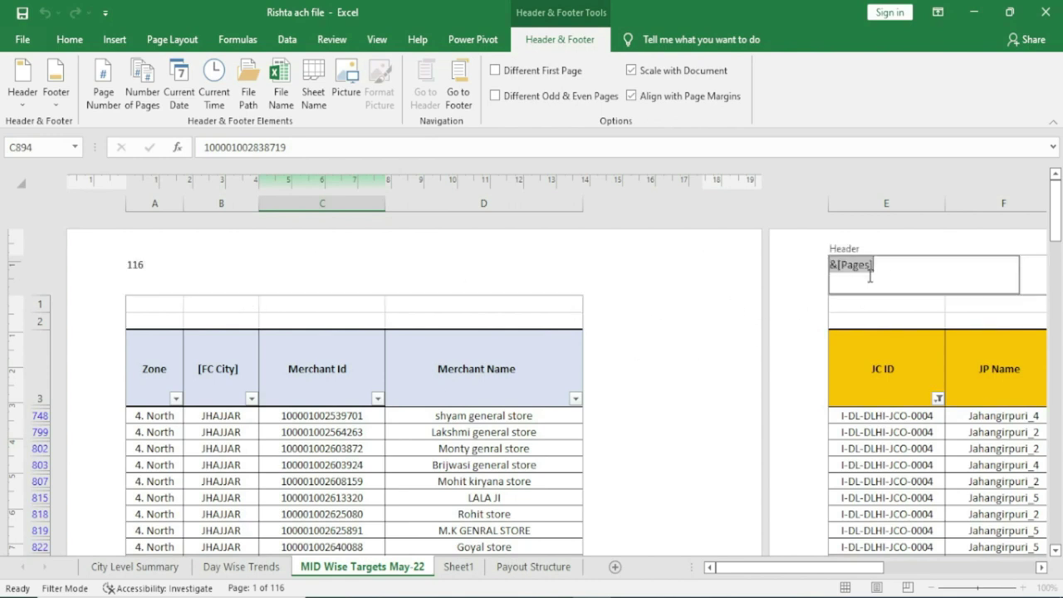
{"action": "left_click", "coordinate": [506, 285]}
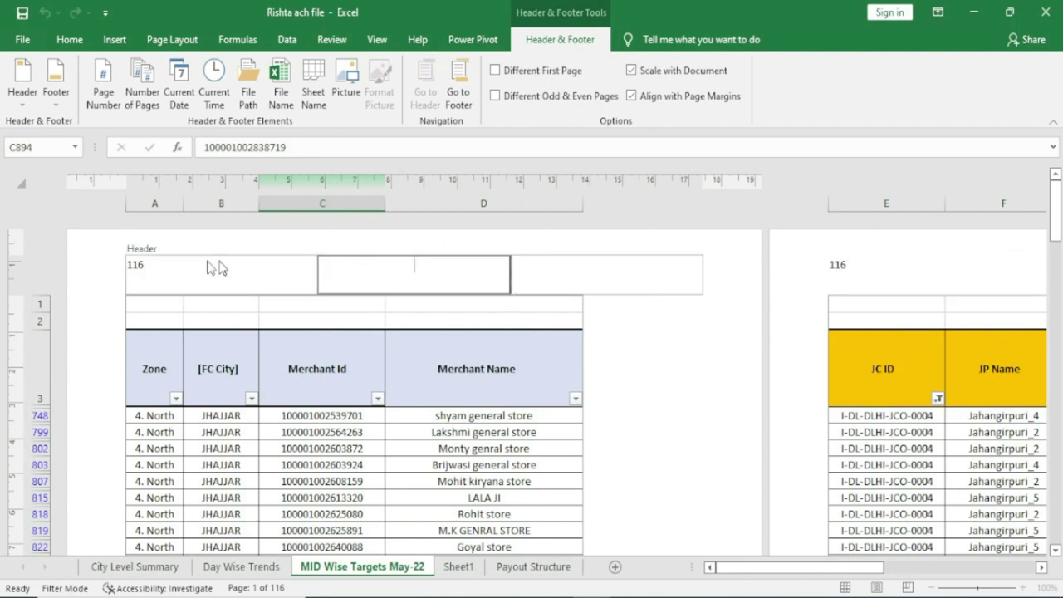
{"action": "mouse_move", "coordinate": [757, 567]}
{"action": "left_mouse_down"}
{"action": "mouse_move", "coordinate": [929, 573]}
{"action": "mouse_move", "coordinate": [689, 539]}
{"action": "left_mouse_up"}
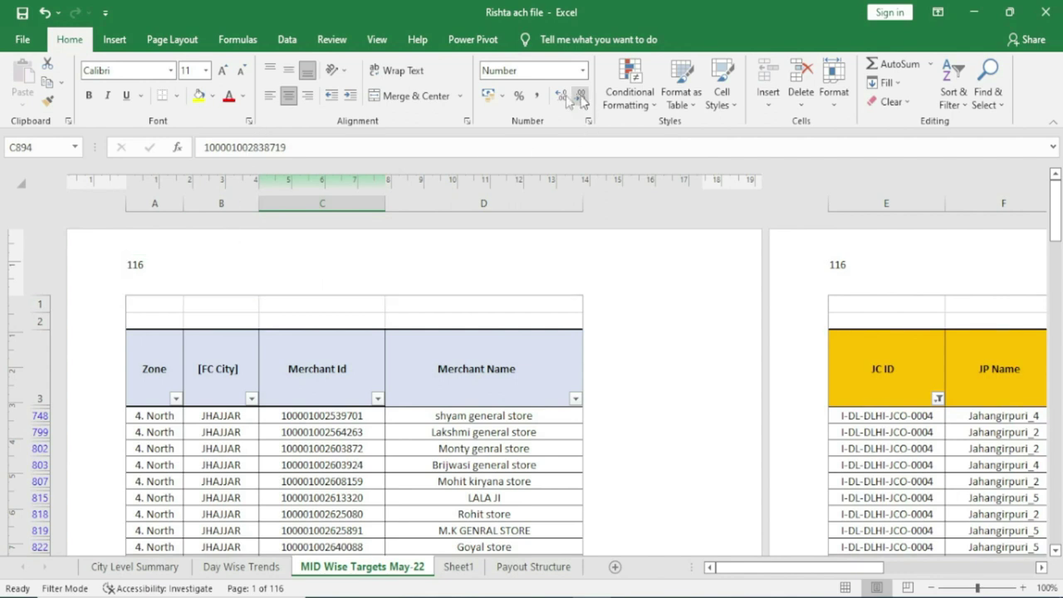
{"action": "left_click", "coordinate": [213, 273]}
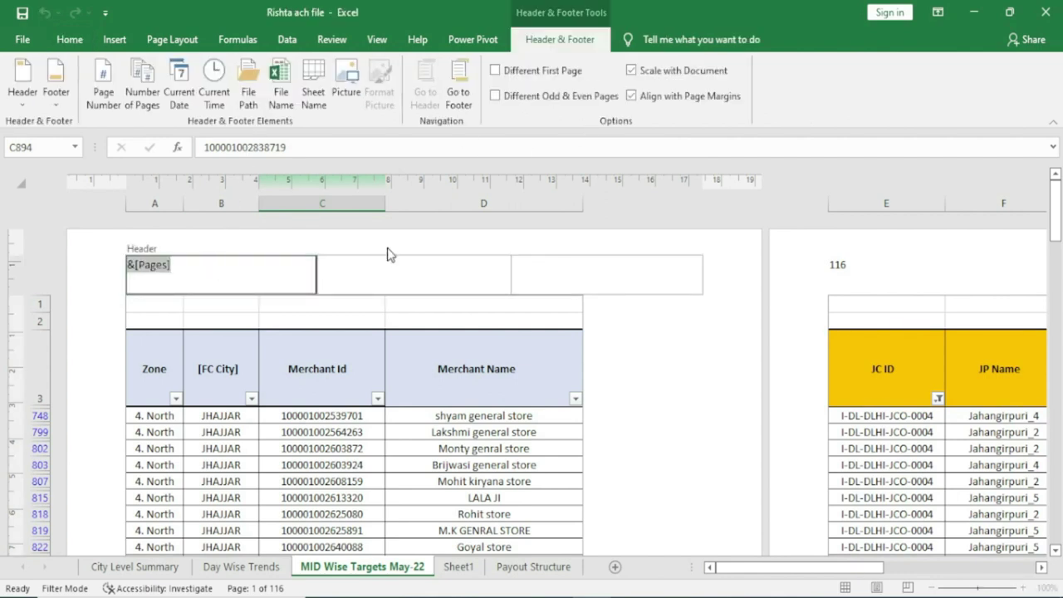
{"action": "left_click", "coordinate": [378, 281]}
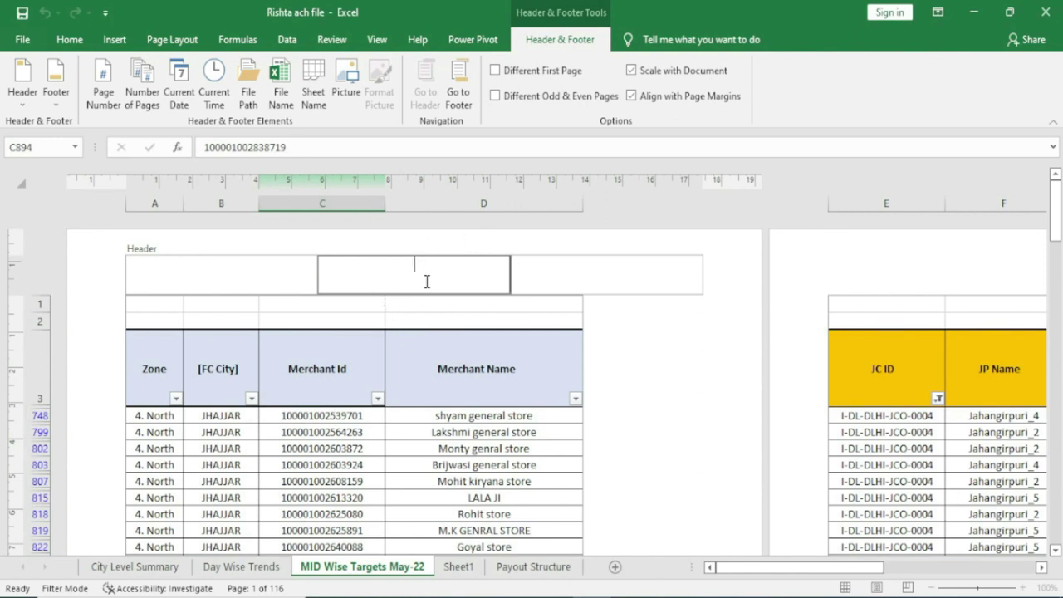
Step: Insert the current date (07/06/2022) centre and current time (13:54) right in the header
{"action": "left_click", "coordinate": [184, 87]}
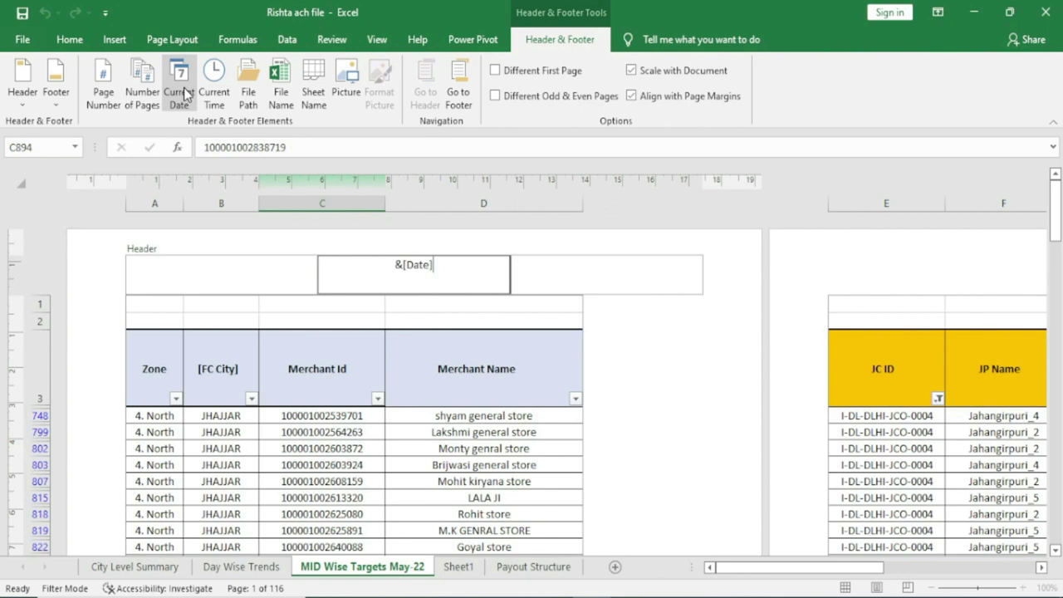
{"action": "left_click", "coordinate": [603, 274]}
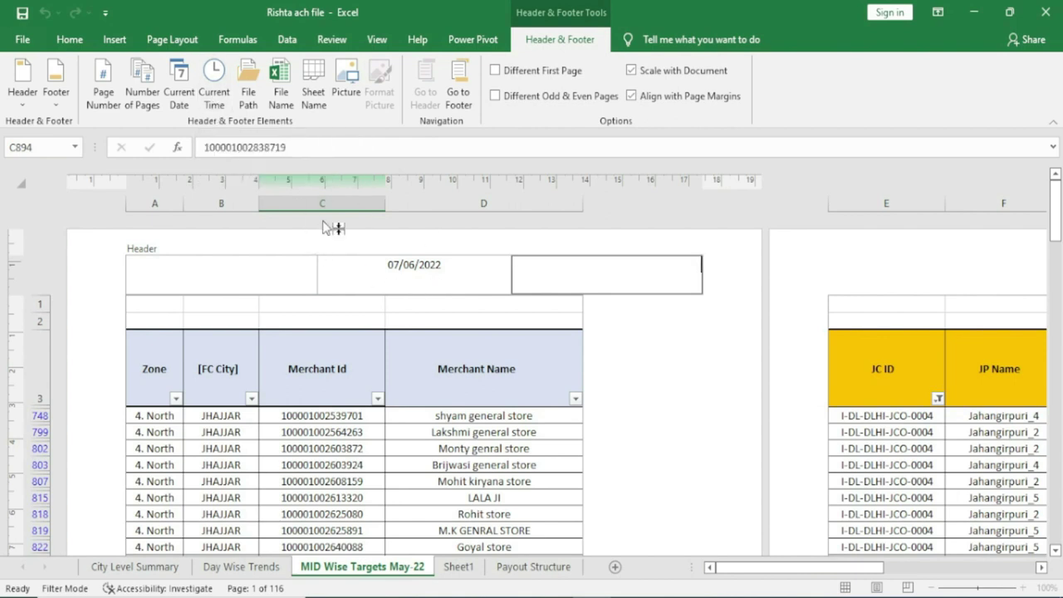
{"action": "left_click", "coordinate": [213, 78]}
{"action": "left_click", "coordinate": [251, 268]}
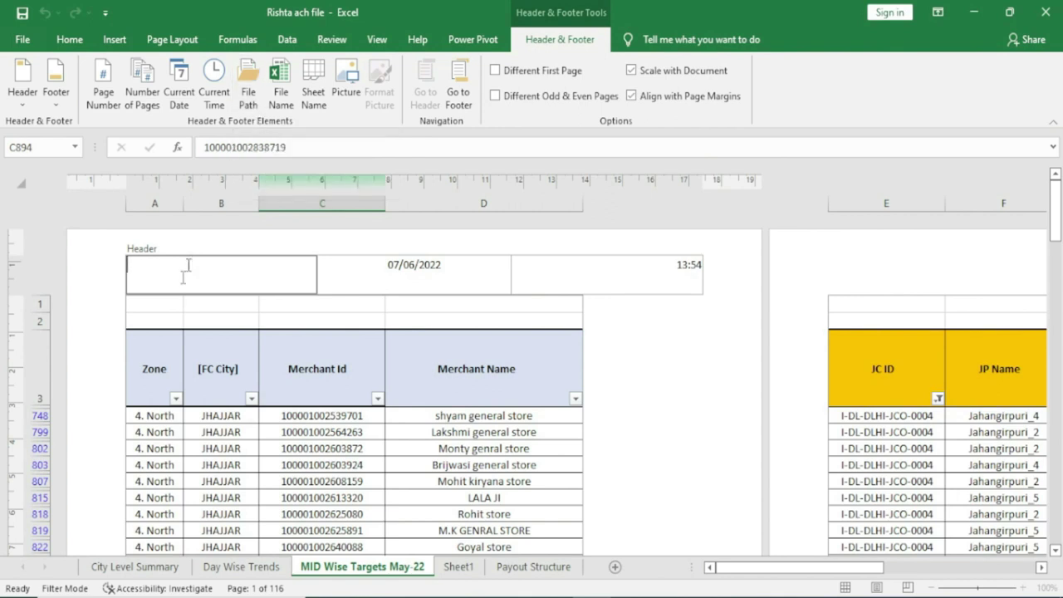
Step: Add the file path to the left header, then exit header editing to review the pages
{"action": "left_click", "coordinate": [251, 86]}
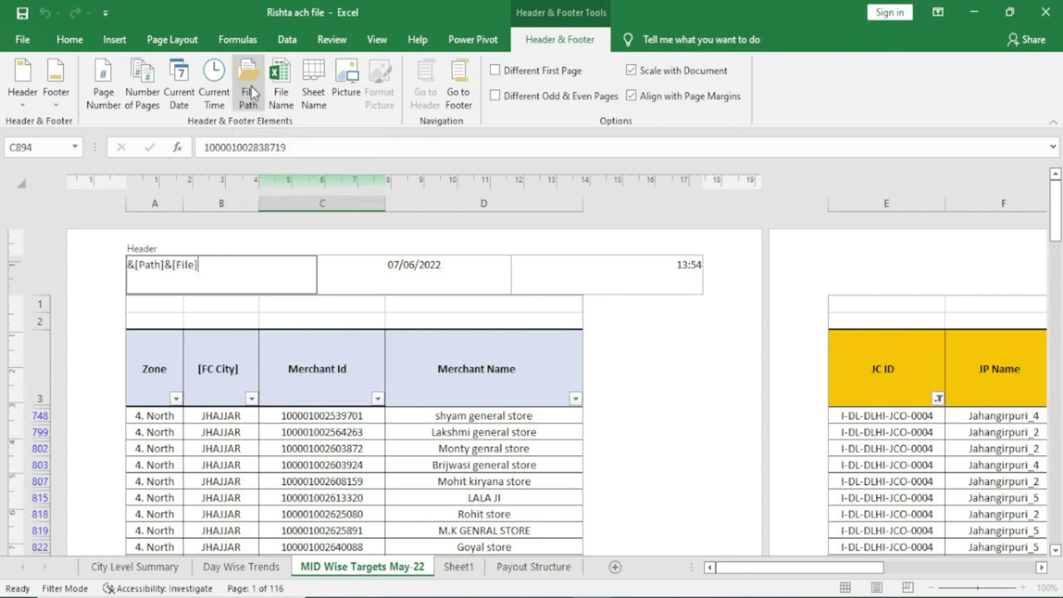
{"action": "left_click", "coordinate": [487, 264]}
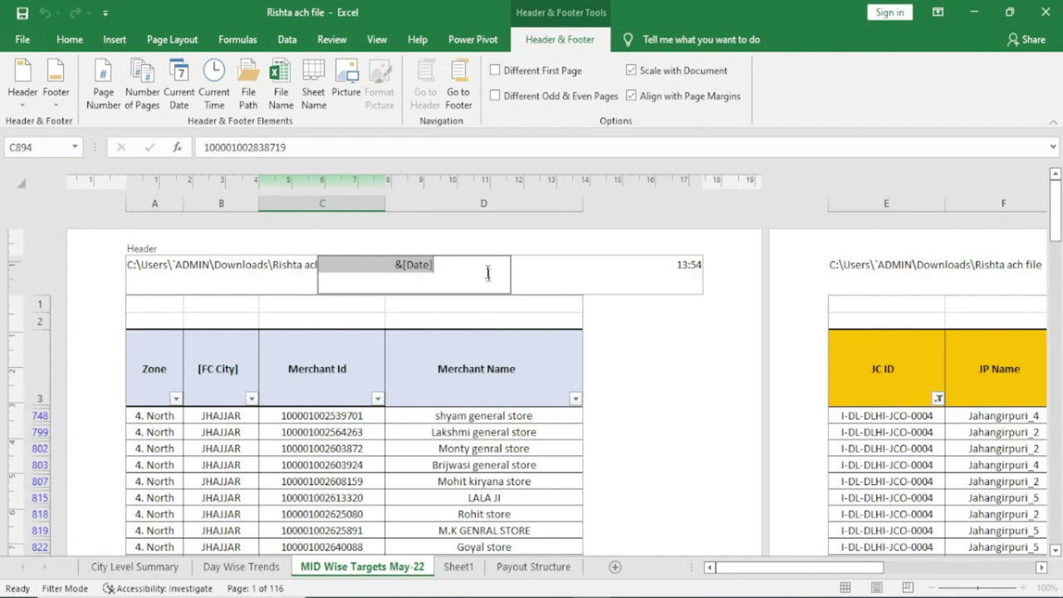
{"action": "left_click", "coordinate": [248, 320]}
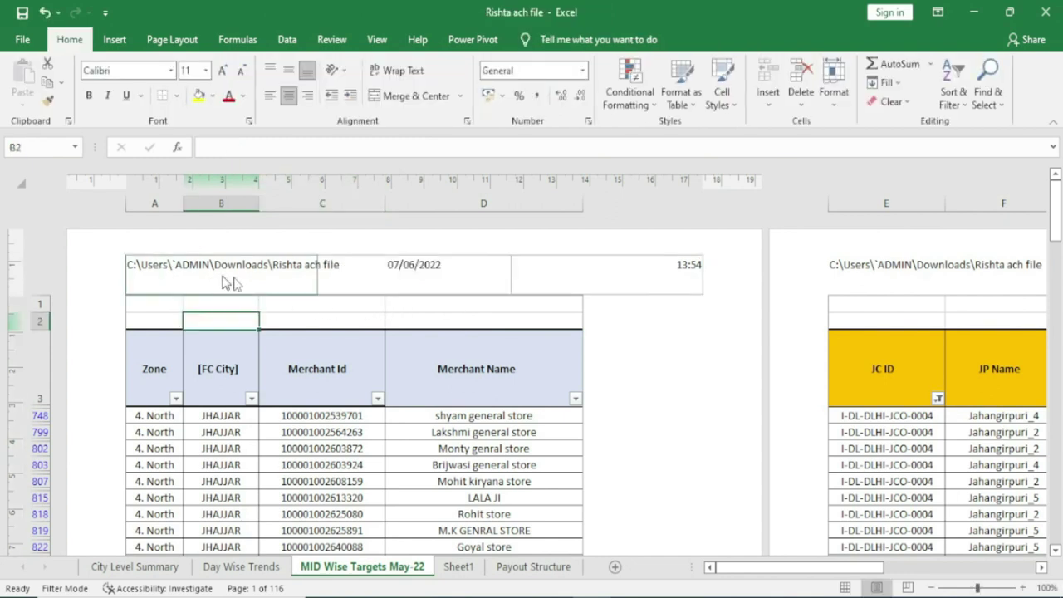
{"action": "mouse_move", "coordinate": [745, 569]}
{"action": "left_mouse_down"}
{"action": "mouse_move", "coordinate": [795, 579]}
{"action": "mouse_move", "coordinate": [744, 579]}
{"action": "left_mouse_up"}
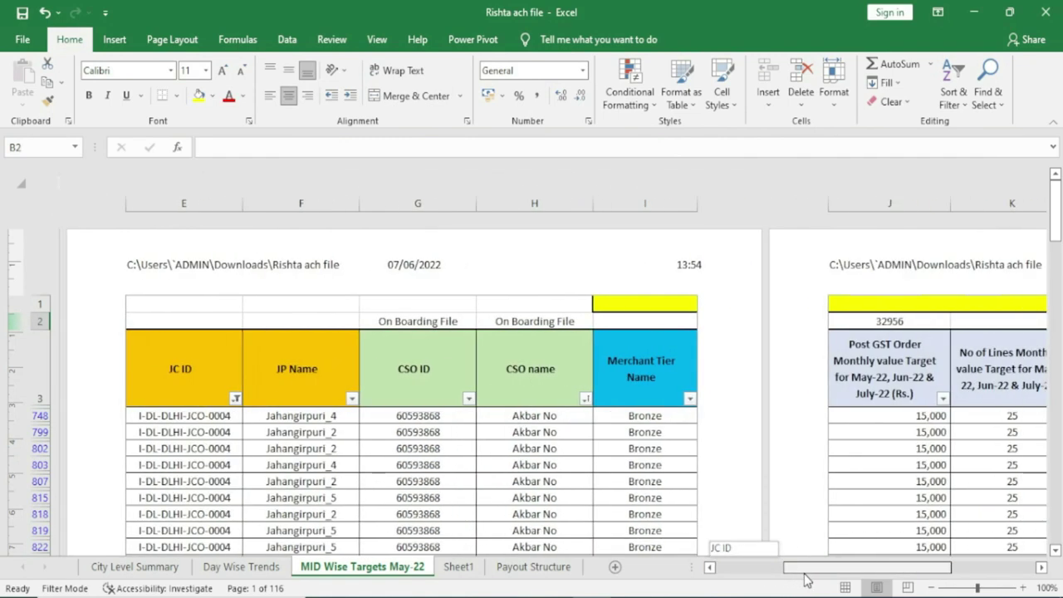
Step: Clear the file path, date and time fields from the left, centre and right header
{"action": "left_click", "coordinate": [262, 267]}
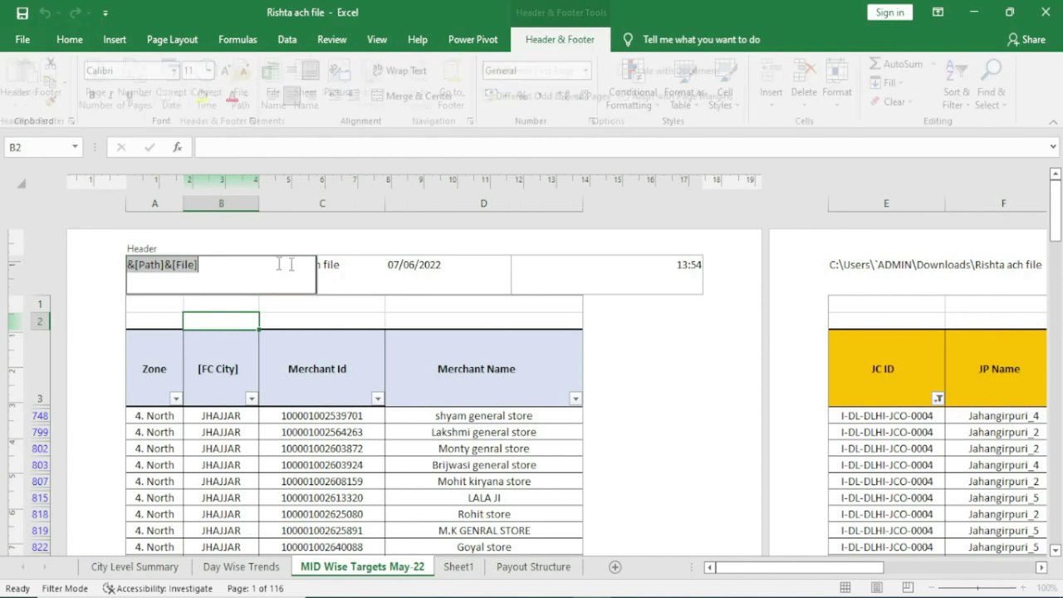
{"action": "key", "text": "Delete"}
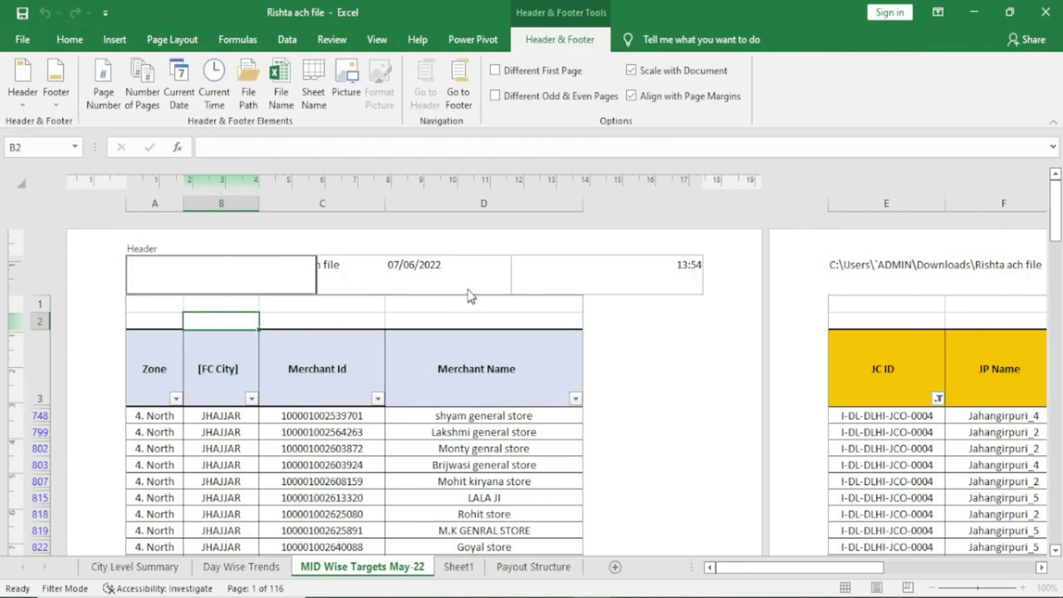
{"action": "left_click", "coordinate": [453, 267]}
{"action": "key", "text": "Delete"}
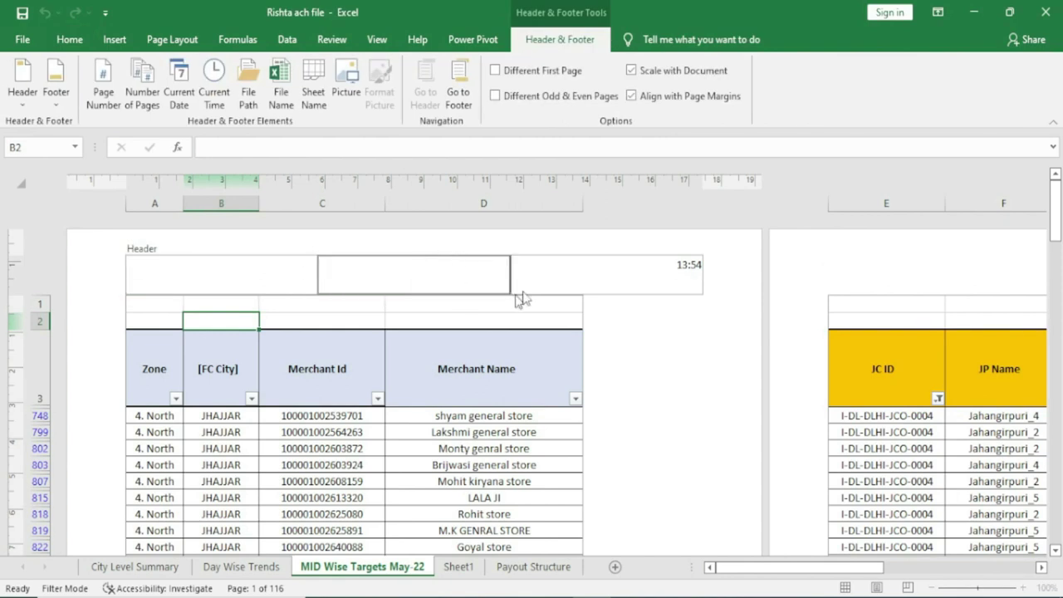
{"action": "left_click", "coordinate": [674, 267]}
{"action": "key", "text": "Delete"}
Step: Insert the sheet-name field into the centre header, preview it, then delete it again
{"action": "left_click", "coordinate": [418, 269]}
{"action": "left_click", "coordinate": [314, 80]}
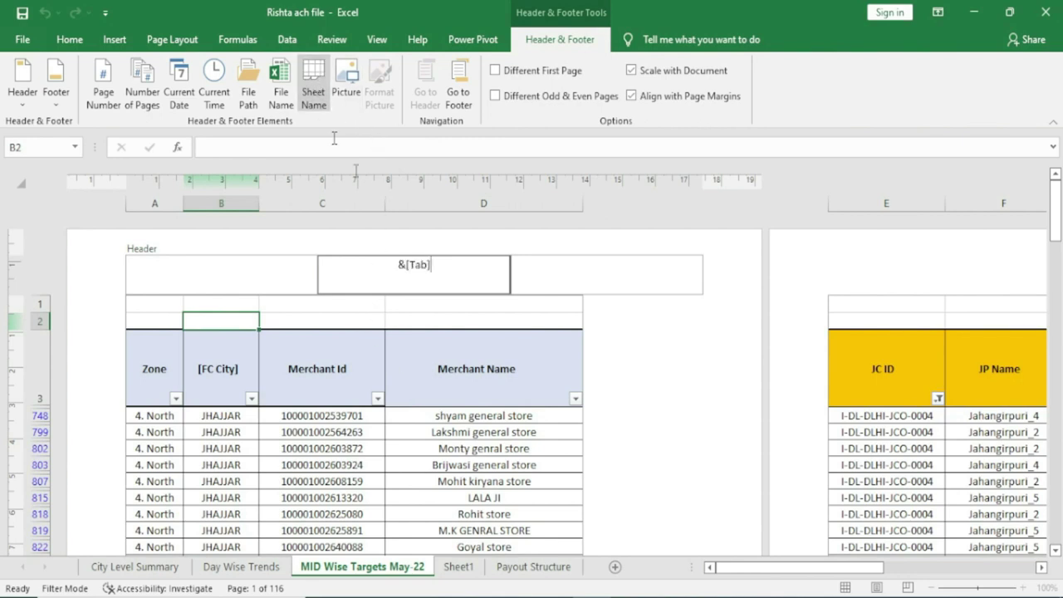
{"action": "left_click", "coordinate": [610, 274]}
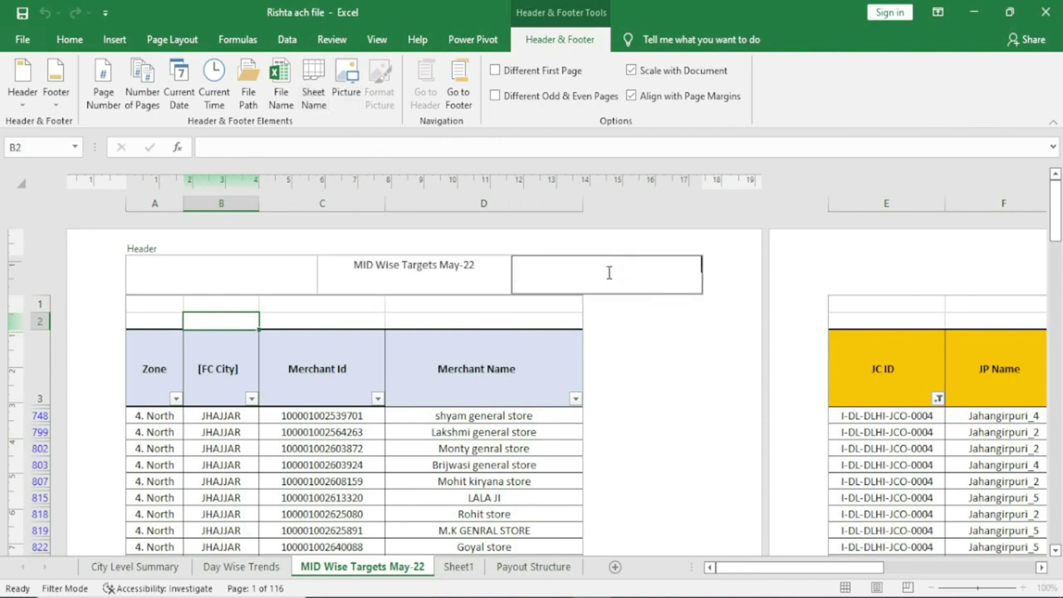
{"action": "left_click", "coordinate": [476, 267]}
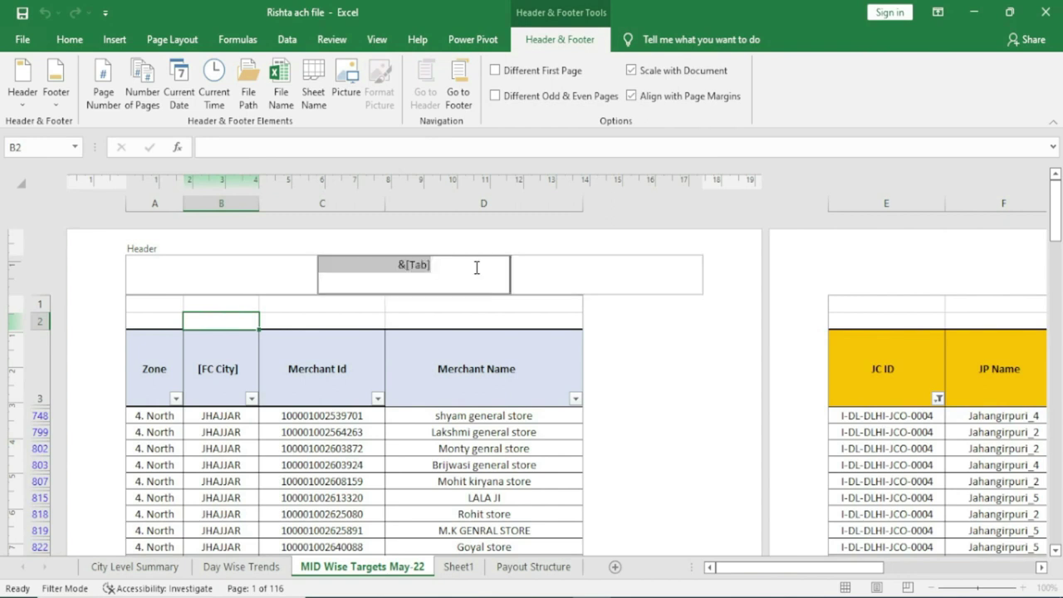
{"action": "key", "text": "Delete"}
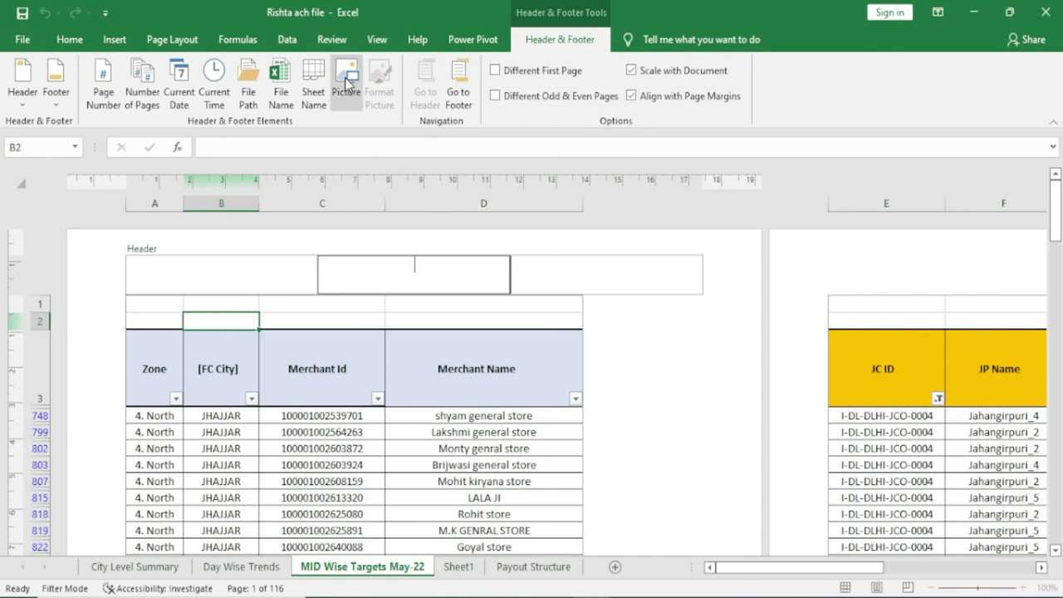
Step: Insert the cartoon apple image from a Bing 'Apple' search into the centre header
{"action": "left_click", "coordinate": [347, 83]}
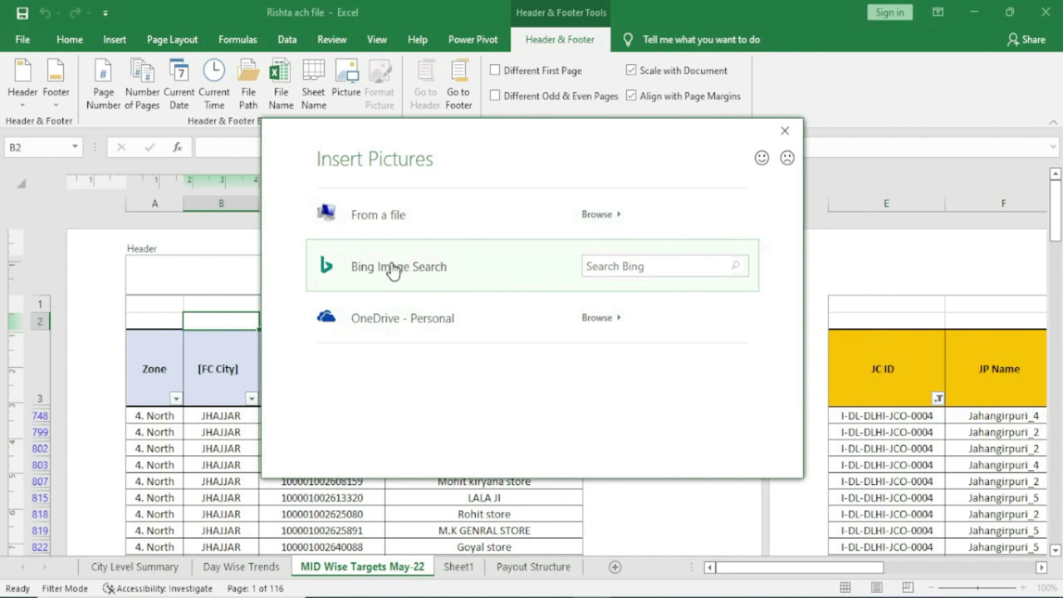
{"action": "left_click", "coordinate": [399, 272]}
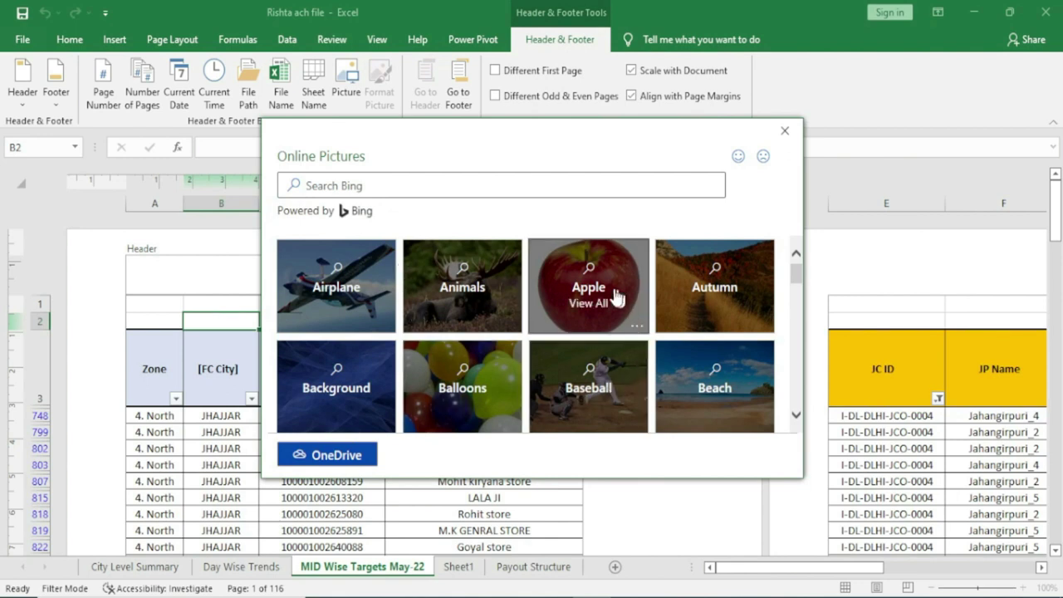
{"action": "left_click", "coordinate": [585, 291]}
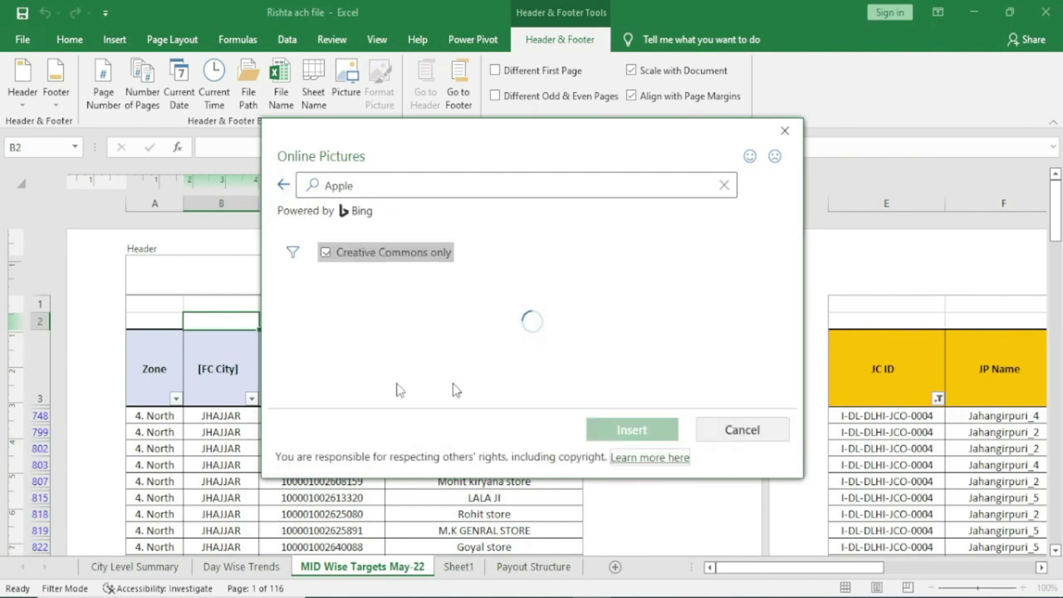
{"action": "left_click", "coordinate": [349, 357]}
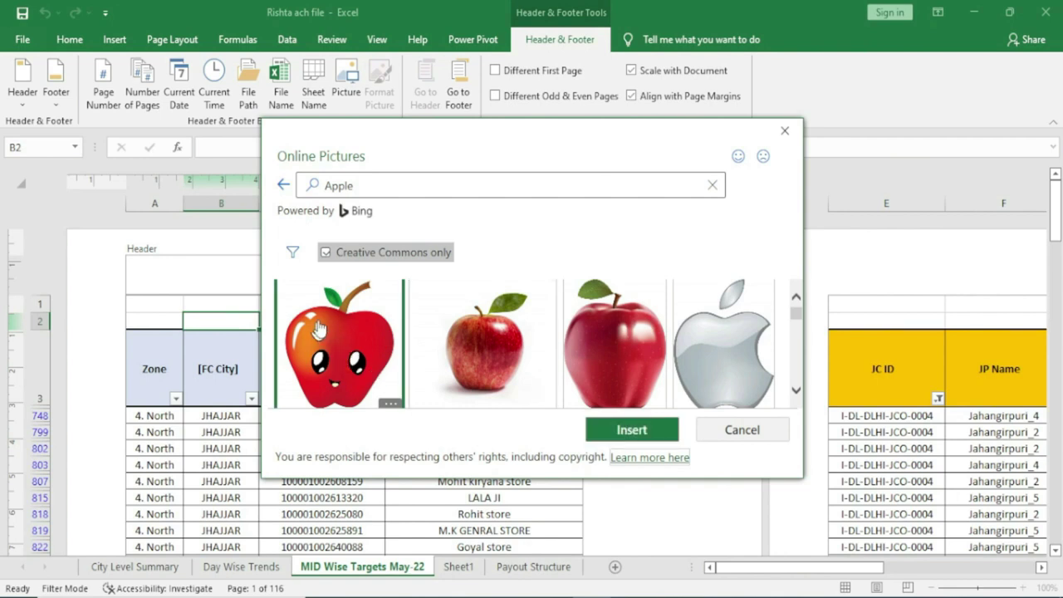
{"action": "left_click", "coordinate": [636, 433]}
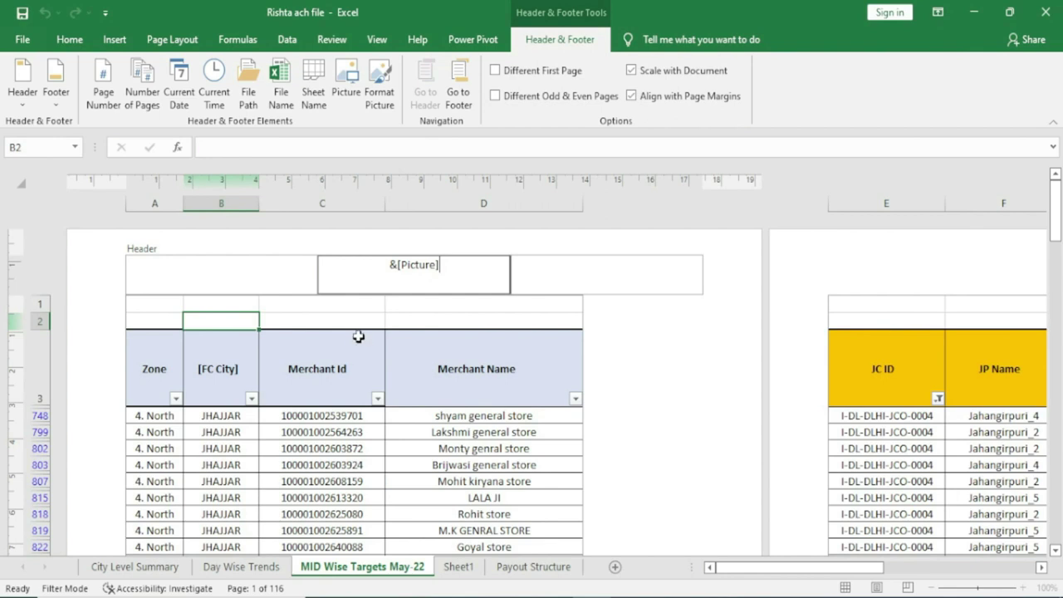
{"action": "left_click", "coordinate": [602, 277]}
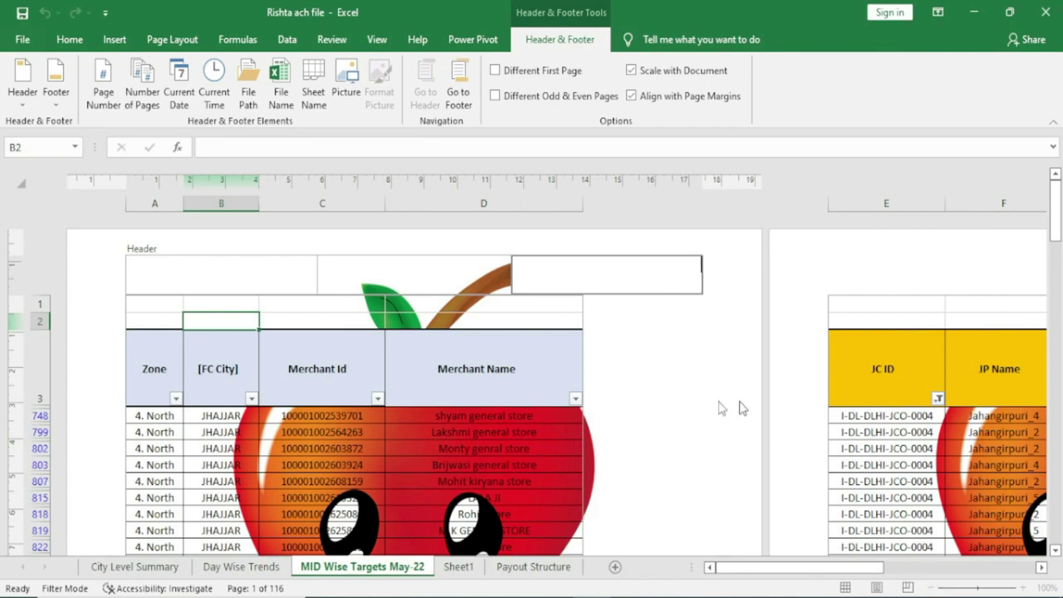
Step: Leave header editing and zoom the sheet out to 40%
{"action": "left_click", "coordinate": [440, 463]}
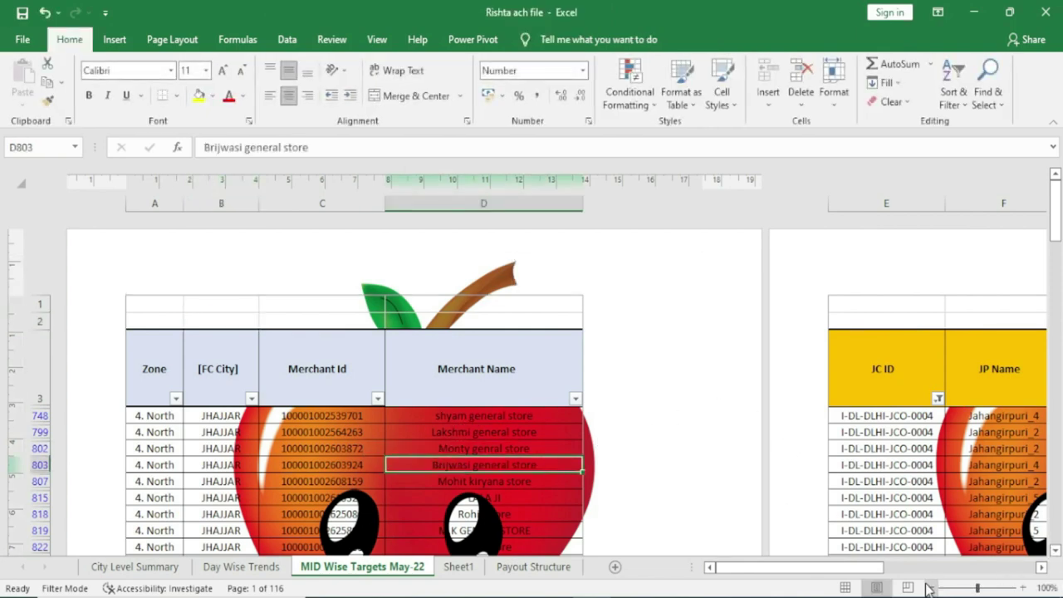
{"action": "left_click", "coordinate": [930, 587]}
{"action": "left_click", "coordinate": [930, 587]}
{"action": "left_click", "coordinate": [930, 587]}
{"action": "left_click", "coordinate": [929, 587]}
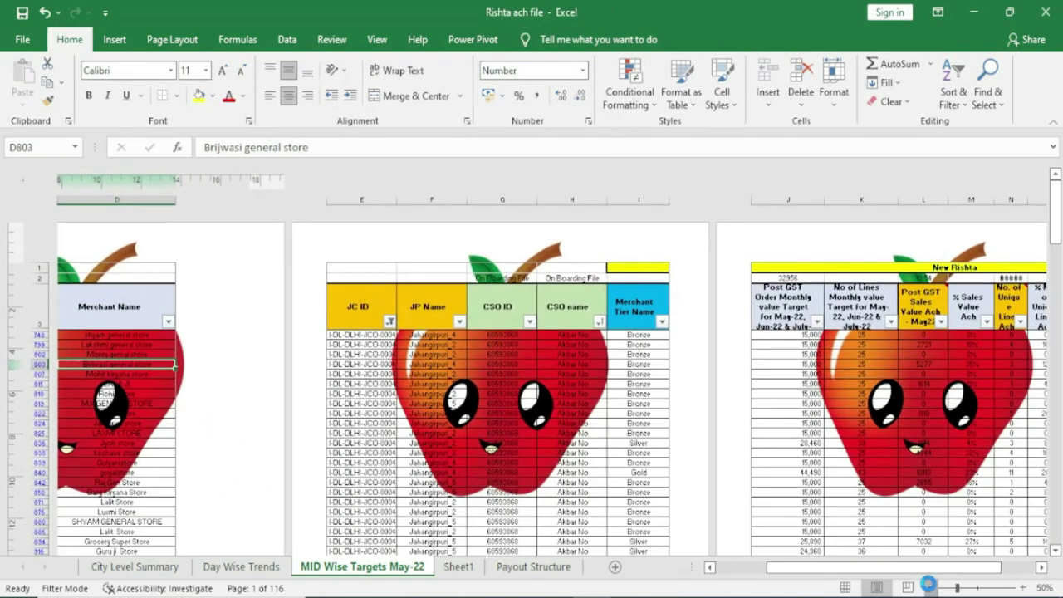
{"action": "left_click", "coordinate": [929, 587]}
{"action": "left_click", "coordinate": [930, 587]}
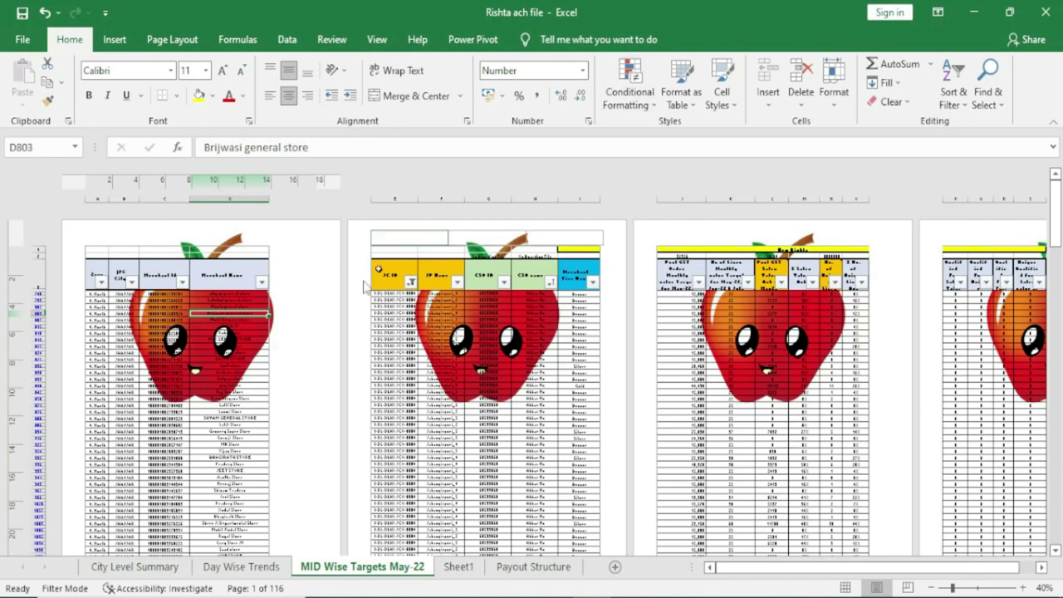
Step: Reopen the centre header holding the picture and show the Header & Footer tools
{"action": "left_click", "coordinate": [174, 235]}
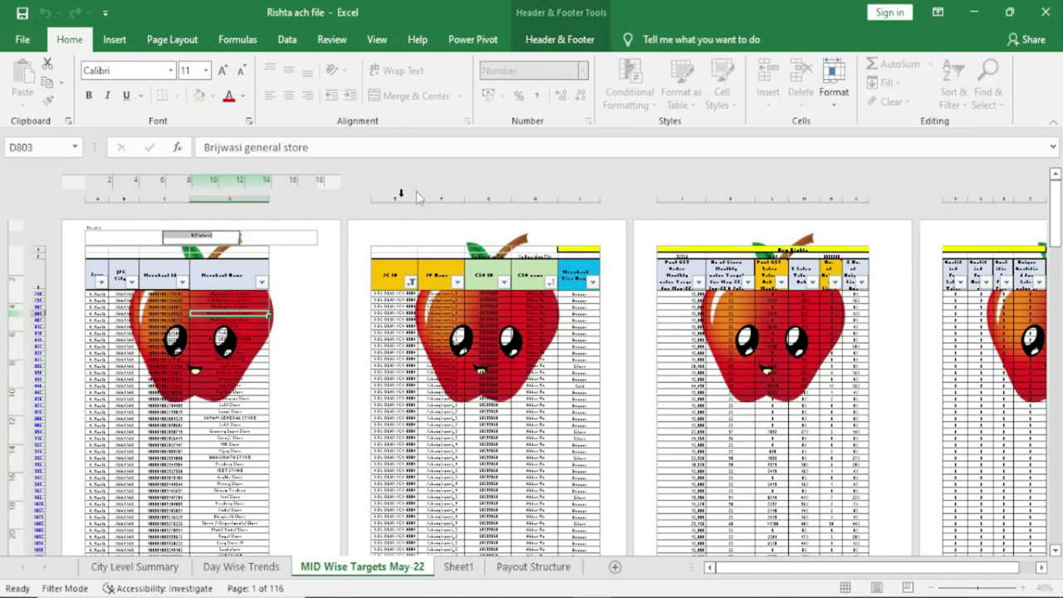
{"action": "left_click", "coordinate": [274, 237]}
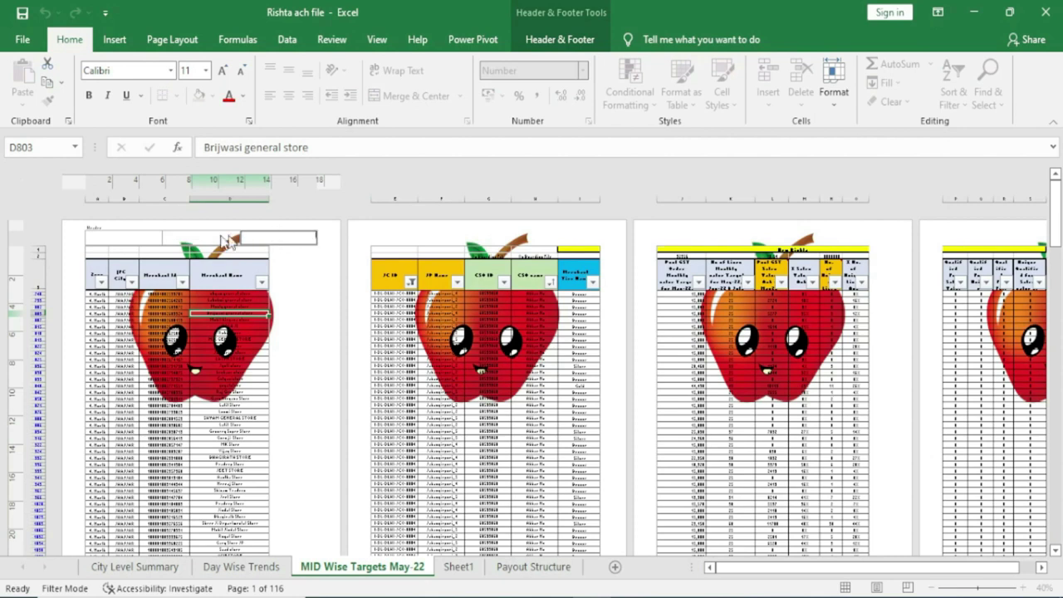
{"action": "scroll", "coordinate": [552, 104], "scroll_direction": "down", "scroll_amount": 8}
{"action": "left_click", "coordinate": [562, 41]}
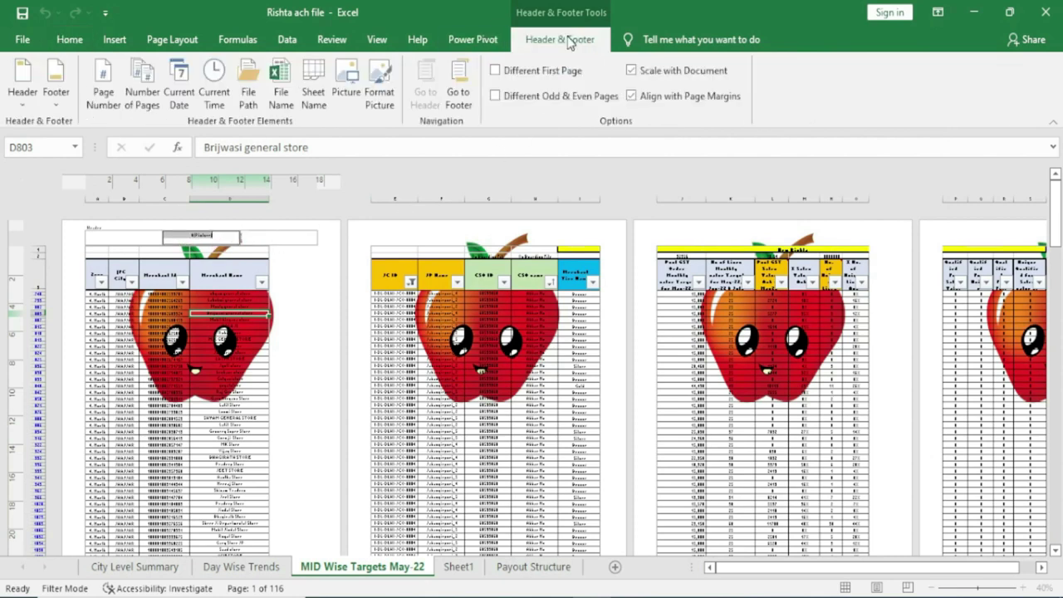
Step: Set the header picture's height to 5 cm in Format Picture
{"action": "left_click", "coordinate": [384, 104]}
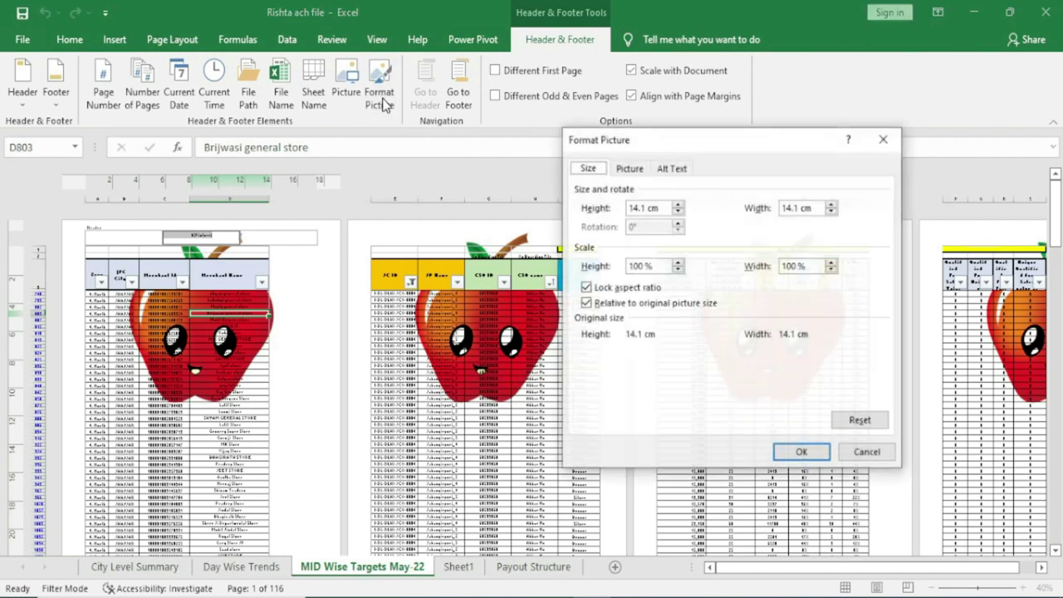
{"action": "left_click_drag", "start_coordinate": [616, 145], "coordinate": [463, 142]}
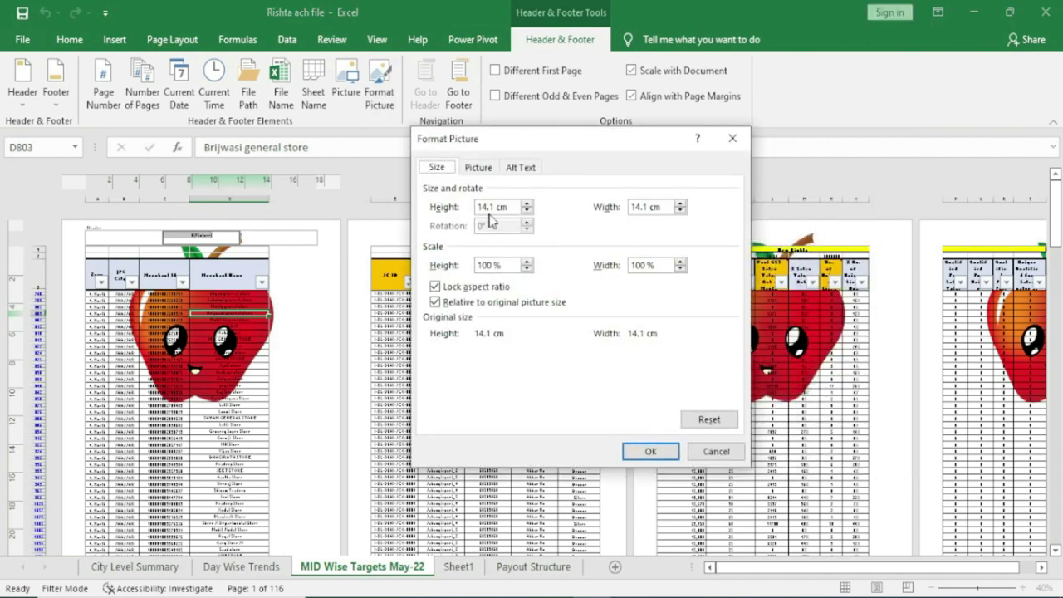
{"action": "left_click_drag", "start_coordinate": [525, 141], "coordinate": [602, 152]}
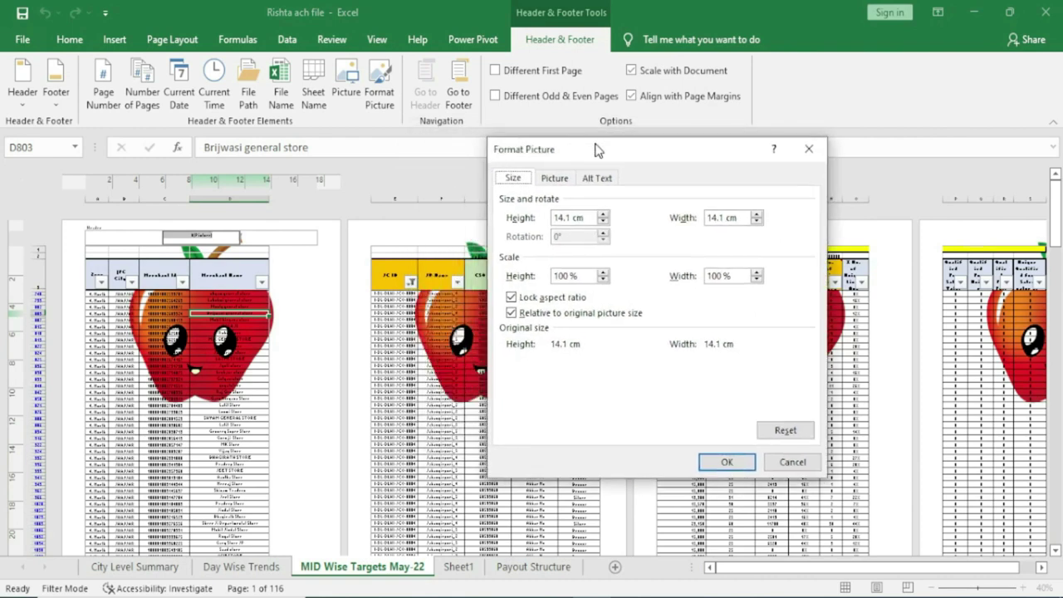
{"action": "left_click_drag", "start_coordinate": [588, 217], "coordinate": [485, 224]}
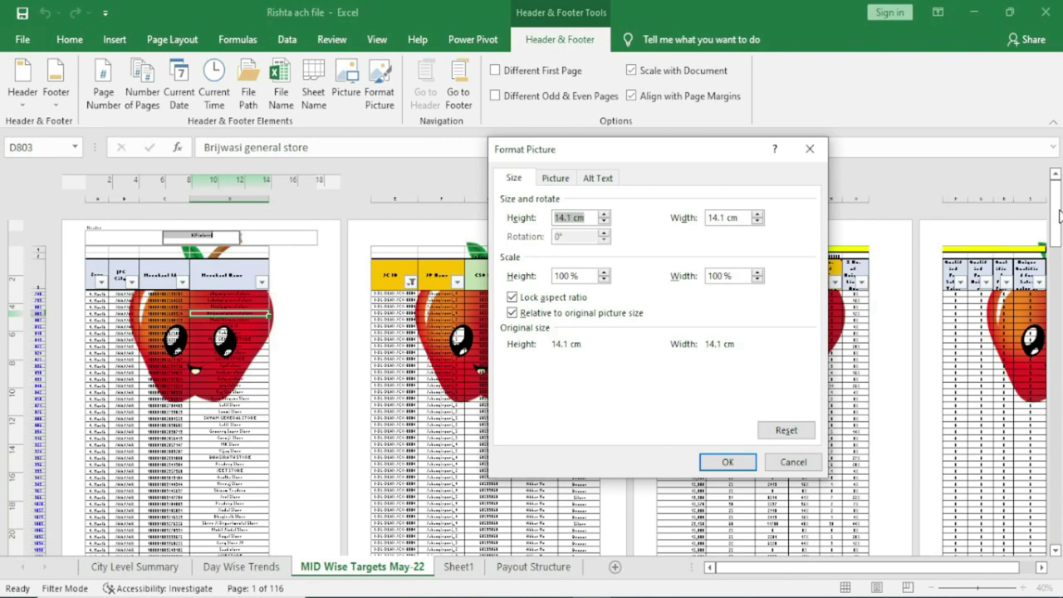
{"action": "type", "text": "5"}
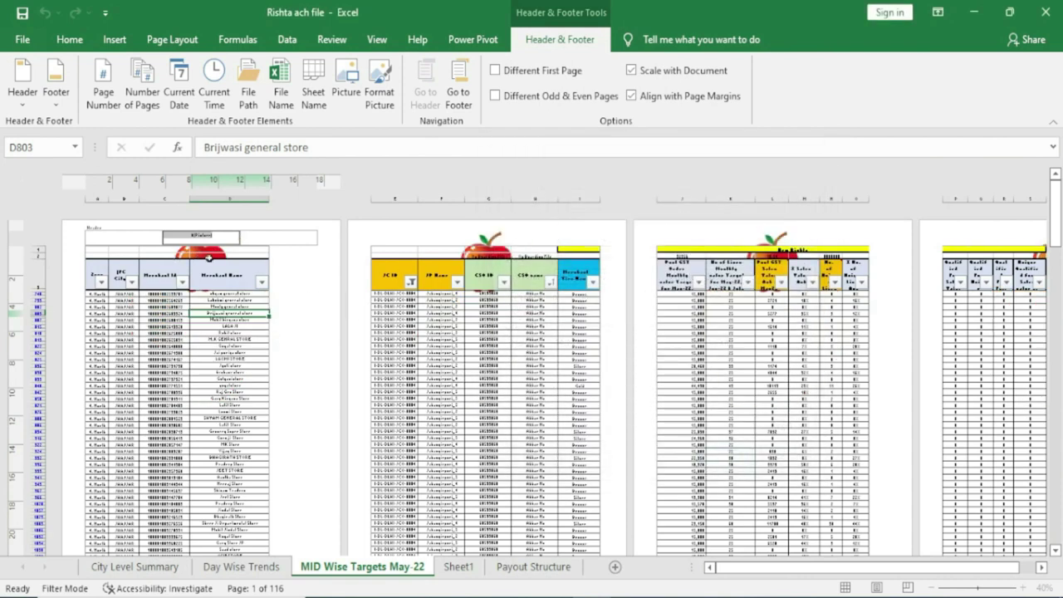
Step: Change the header picture's colour to Grayscale and return to the sheet
{"action": "left_click", "coordinate": [371, 86]}
{"action": "left_click", "coordinate": [556, 178]}
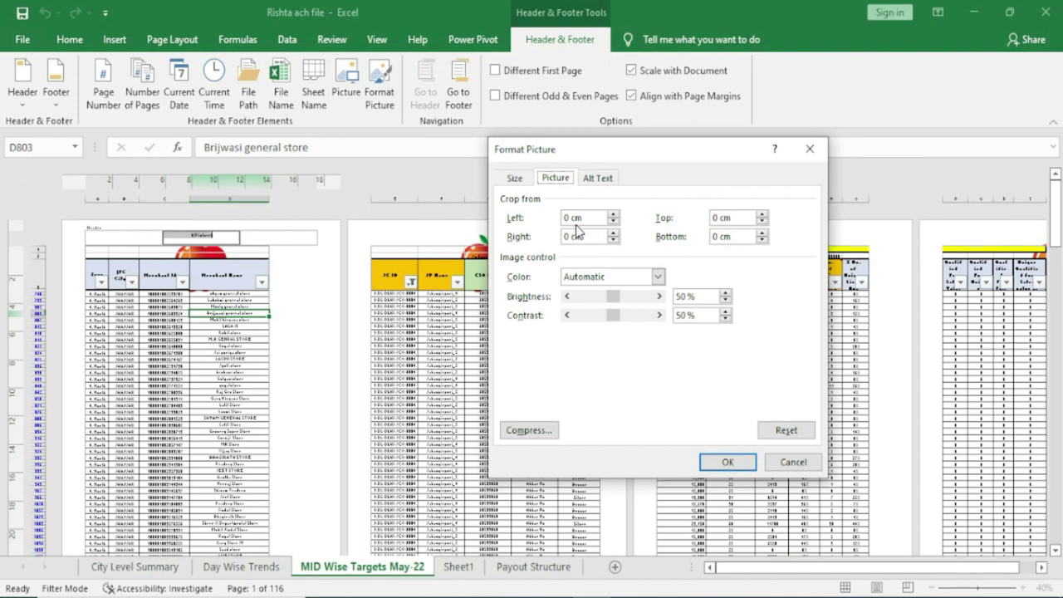
{"action": "left_click", "coordinate": [591, 180]}
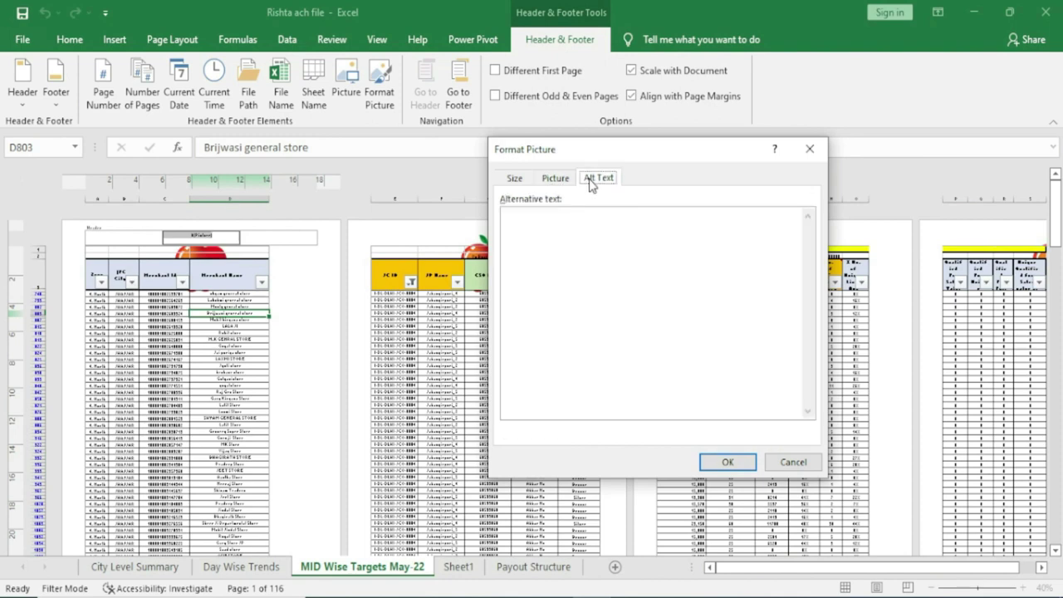
{"action": "left_click", "coordinate": [527, 237]}
{"action": "left_click", "coordinate": [554, 179]}
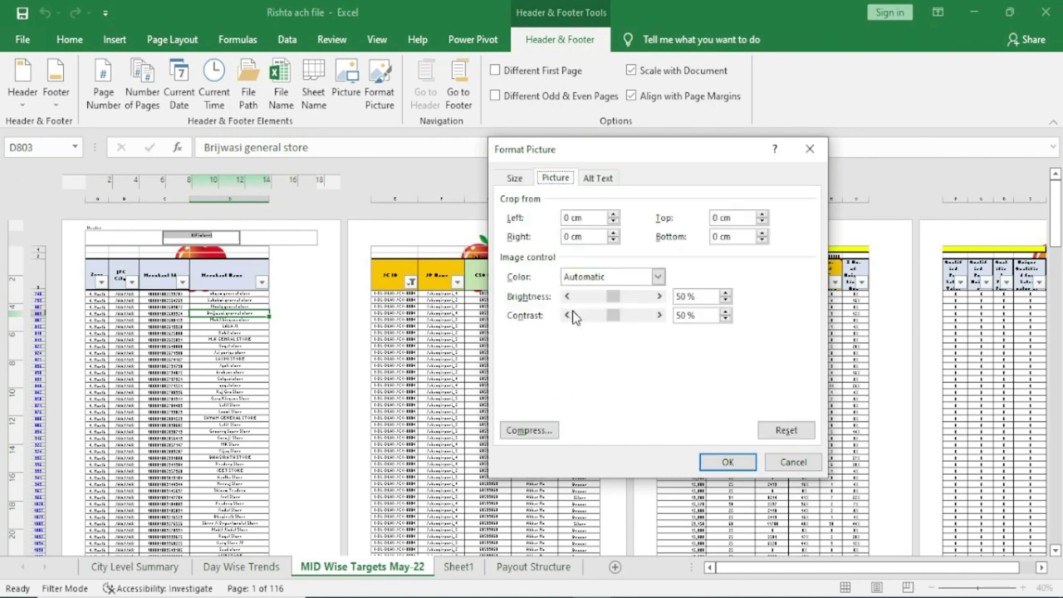
{"action": "left_click", "coordinate": [516, 178]}
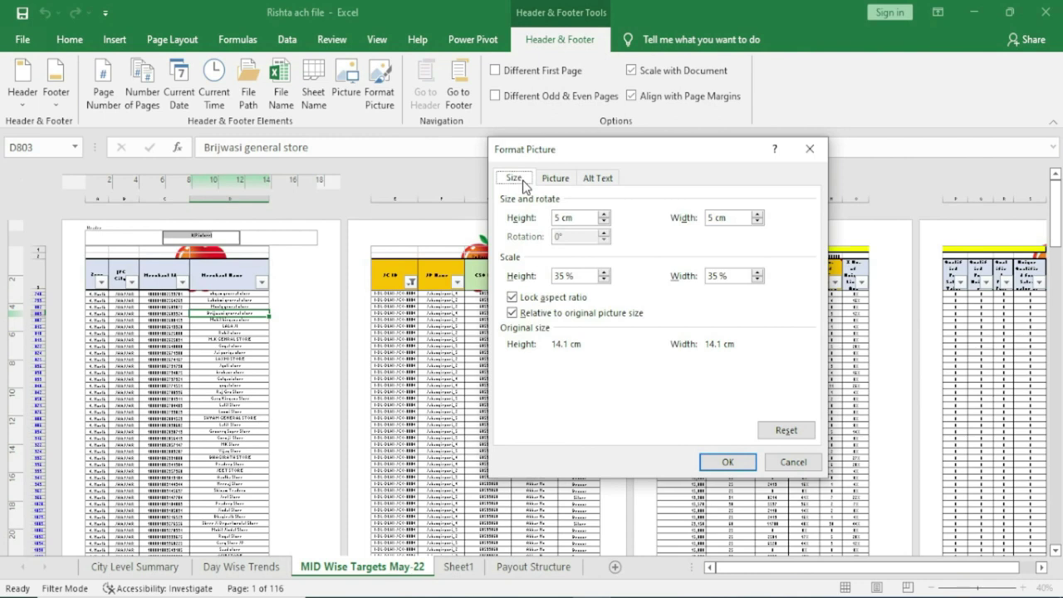
{"action": "left_click", "coordinate": [554, 179]}
{"action": "left_click", "coordinate": [624, 280]}
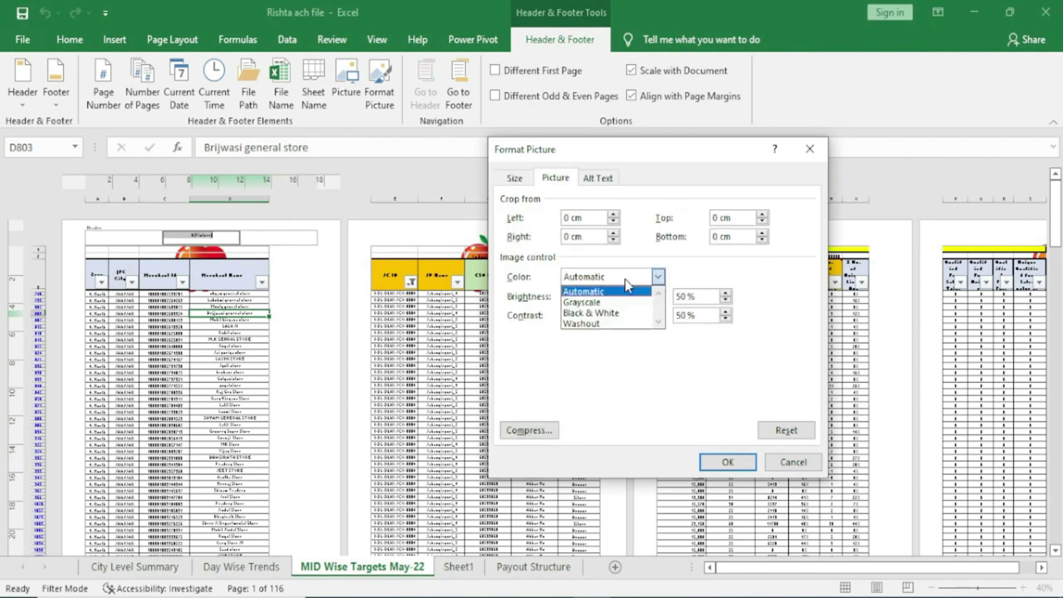
{"action": "left_click", "coordinate": [597, 313]}
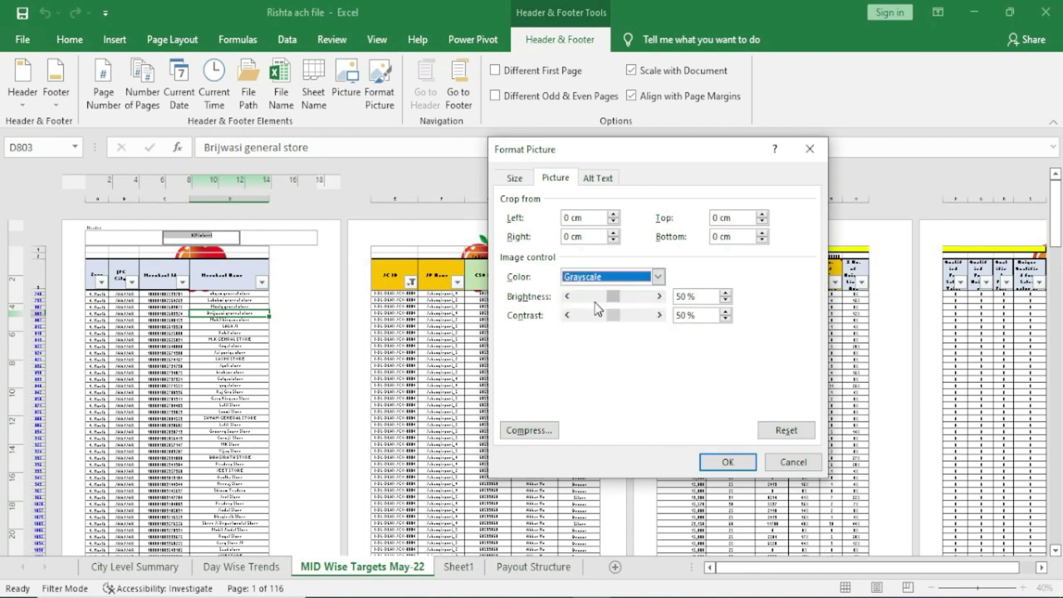
{"action": "left_click", "coordinate": [728, 462]}
{"action": "left_click", "coordinate": [444, 373]}
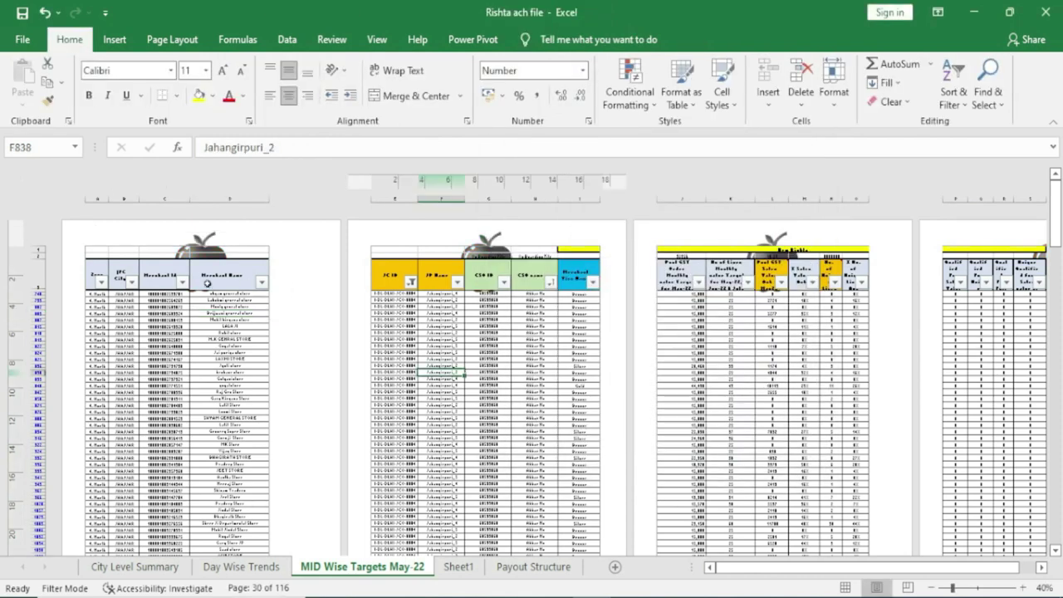
Step: Zoom to 70% and reset the header picture's colour back to Automatic
{"action": "left_click", "coordinate": [1023, 587]}
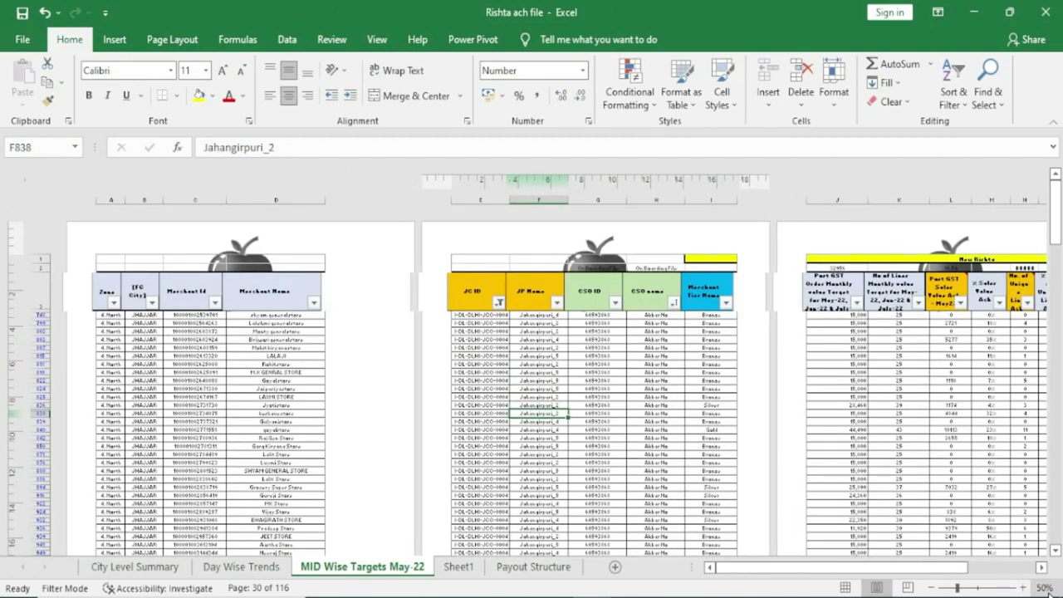
{"action": "left_click", "coordinate": [1023, 588]}
{"action": "left_click", "coordinate": [1024, 588]}
{"action": "scroll", "coordinate": [773, 456], "scroll_direction": "up", "scroll_amount": 5}
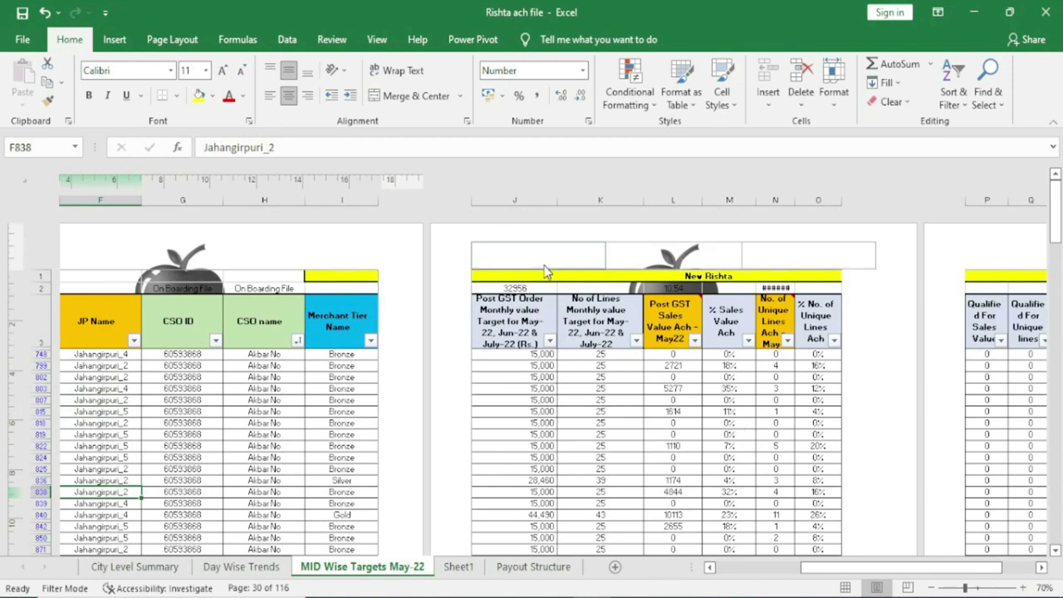
{"action": "left_click", "coordinate": [671, 264]}
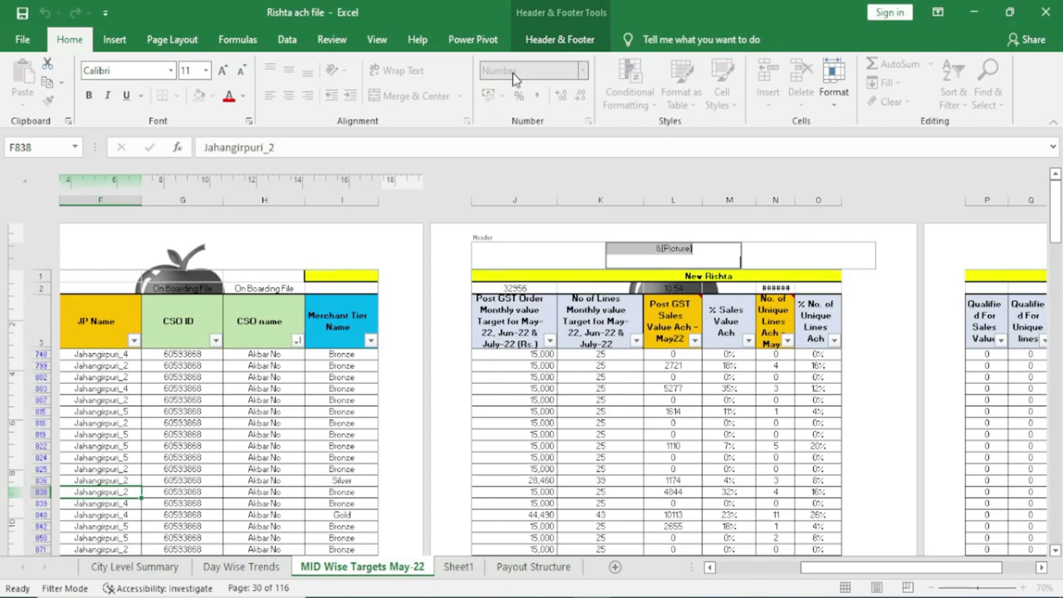
{"action": "left_click", "coordinate": [552, 41]}
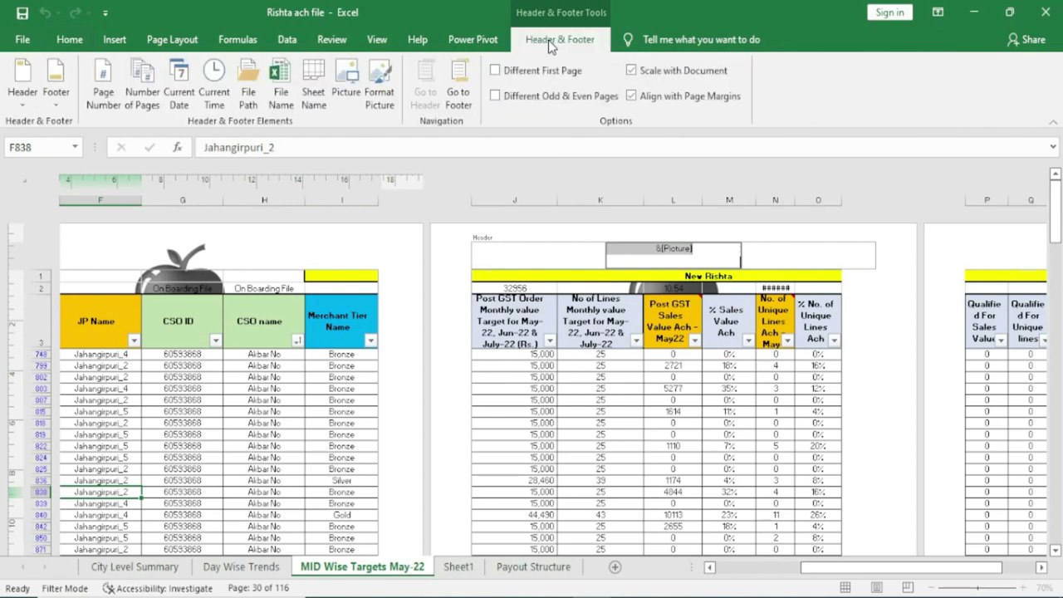
{"action": "left_click", "coordinate": [372, 91]}
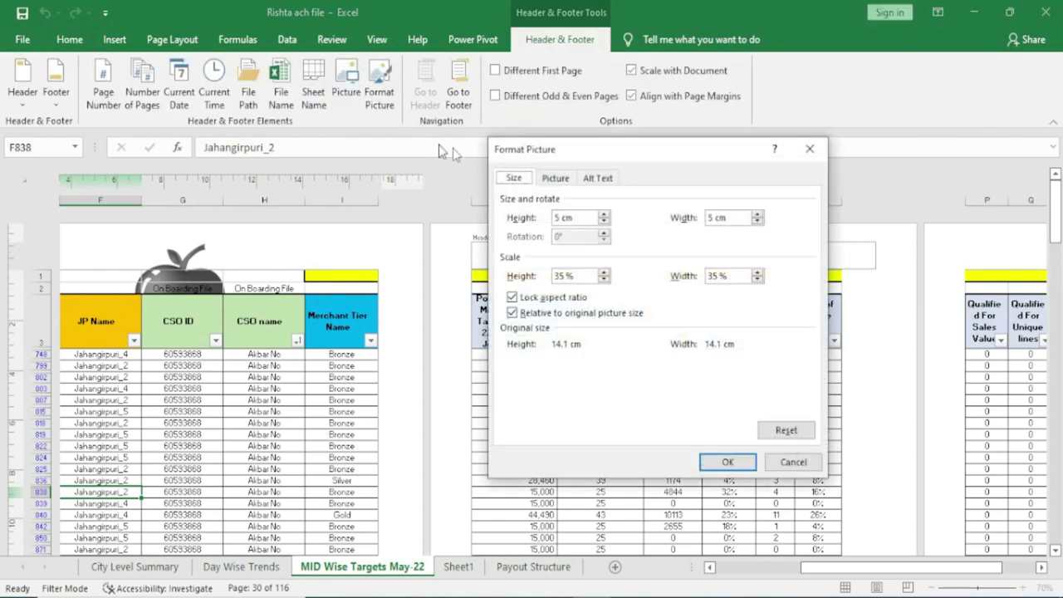
{"action": "left_click", "coordinate": [556, 178]}
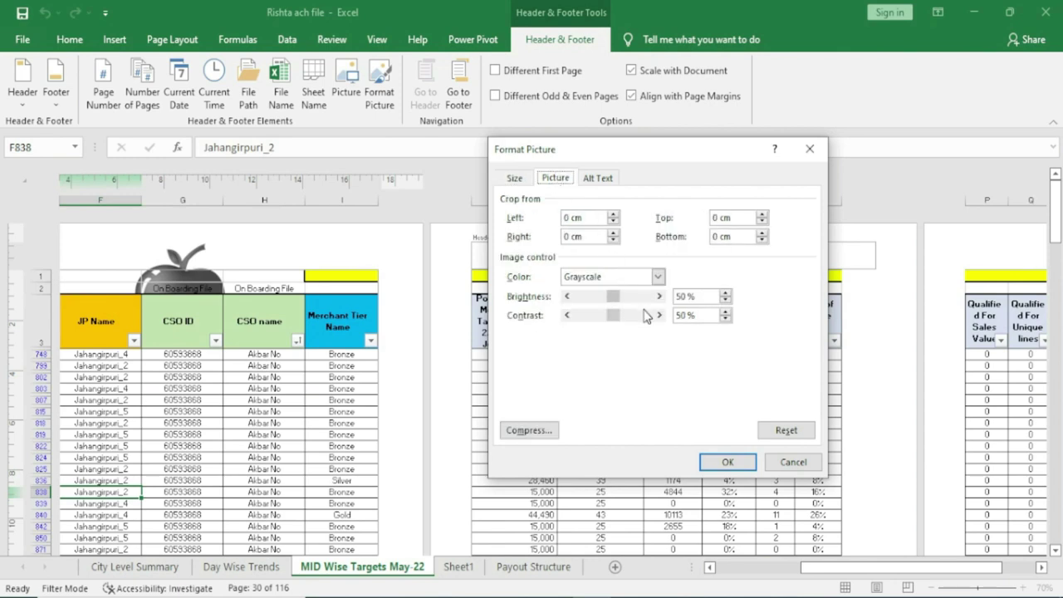
{"action": "left_click", "coordinate": [788, 431]}
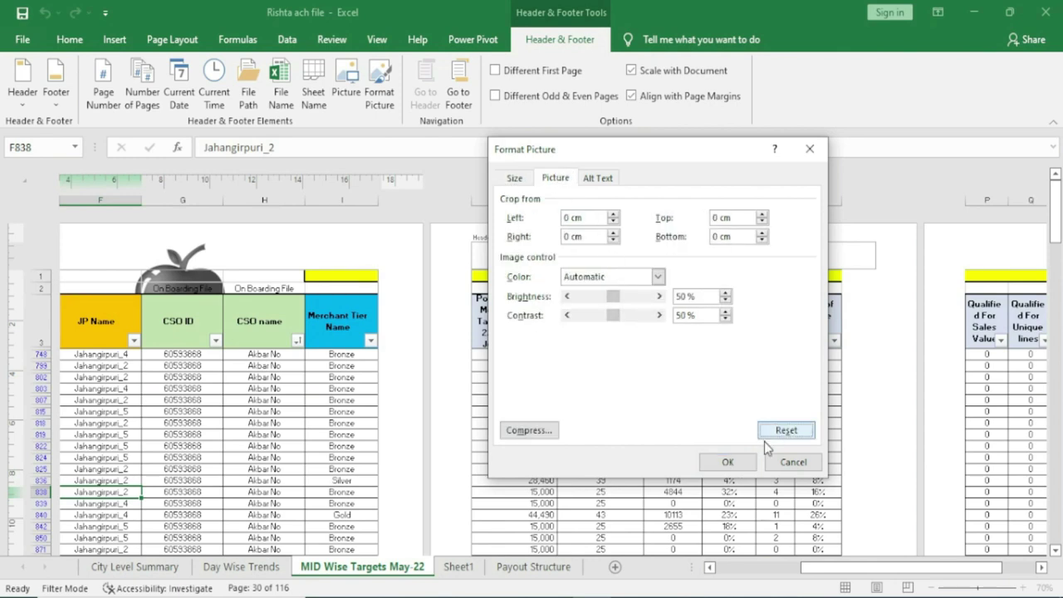
{"action": "left_click", "coordinate": [727, 461]}
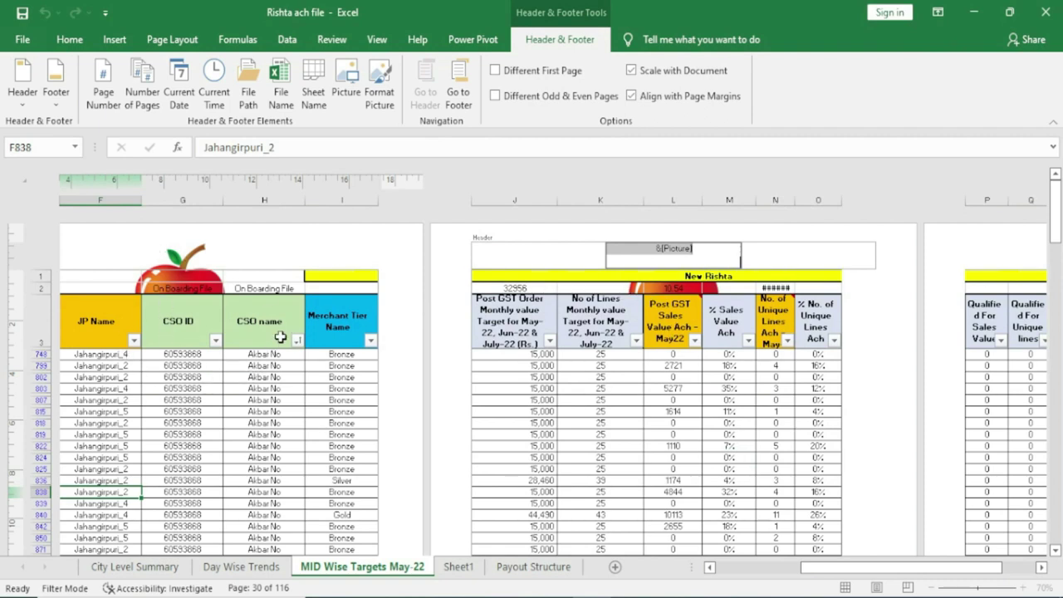
Step: Set the header picture's height to 14 cm and confirm
{"action": "left_click", "coordinate": [380, 89]}
{"action": "left_click_drag", "start_coordinate": [584, 218], "coordinate": [503, 214]}
{"action": "type", "text": "14"}
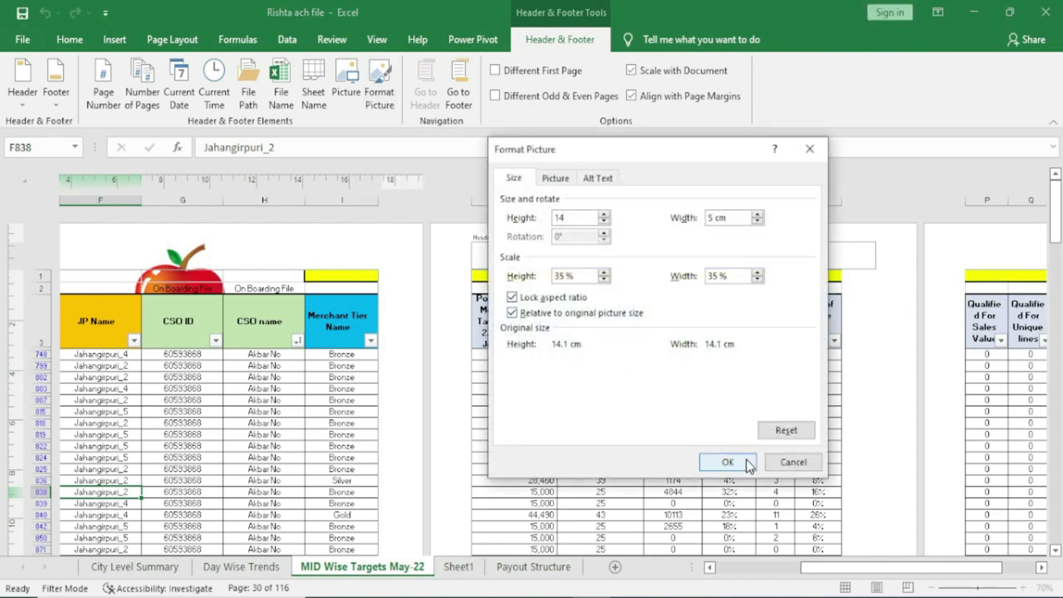
{"action": "left_click", "coordinate": [729, 462]}
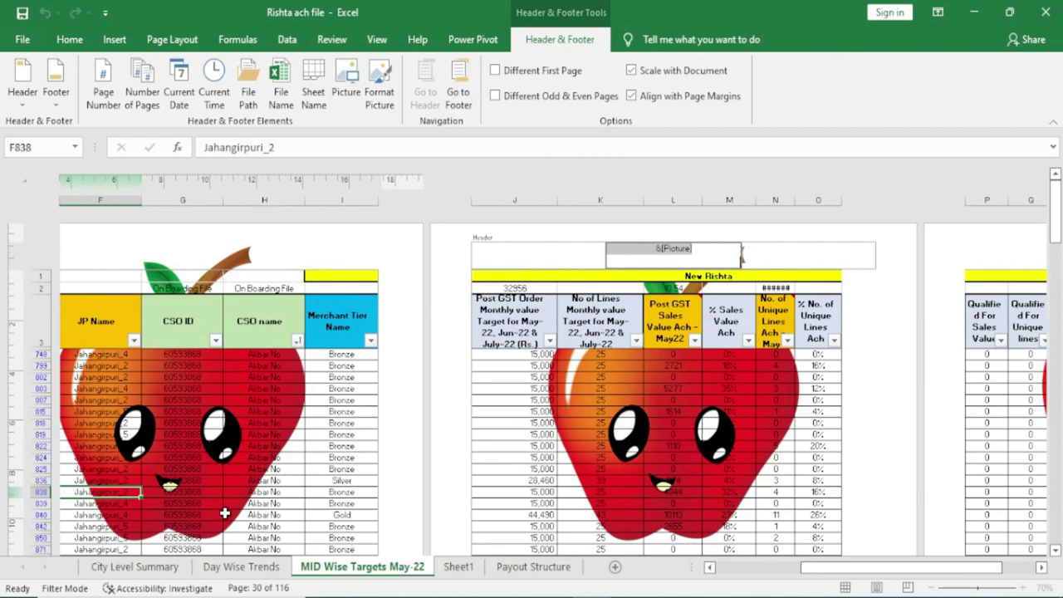
Step: Delete the &[Picture] code from the centre header section
{"action": "left_click", "coordinate": [464, 83]}
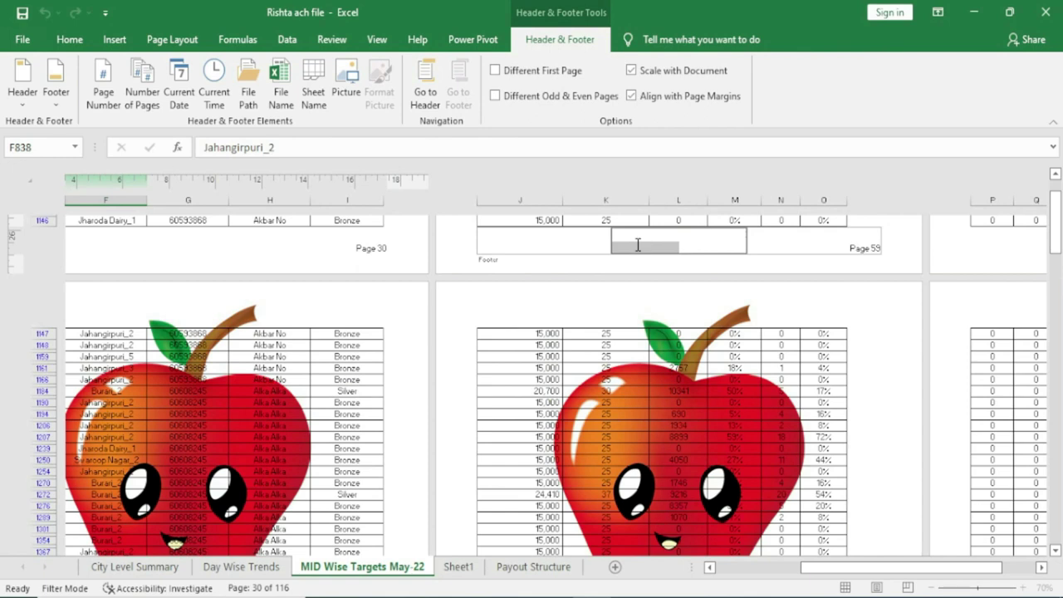
{"action": "left_click", "coordinate": [433, 89]}
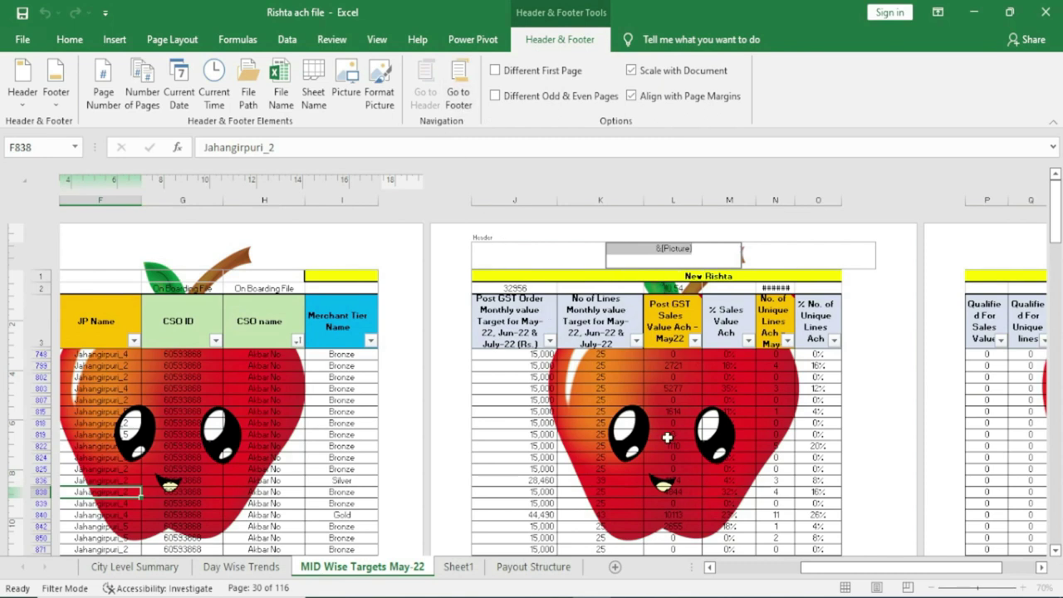
{"action": "left_click", "coordinate": [704, 247]}
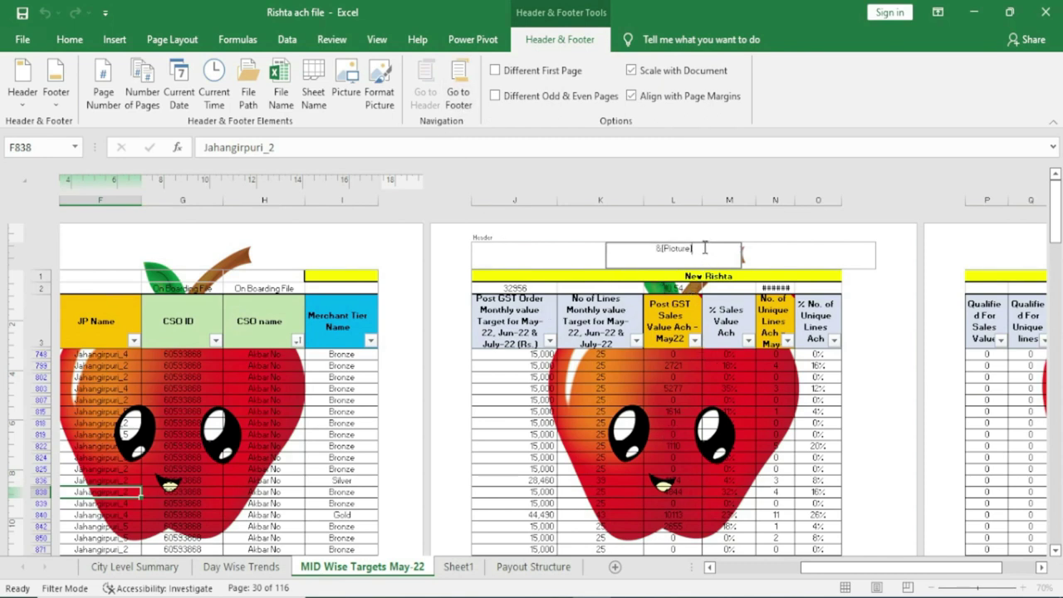
{"action": "key", "text": "BackSpace"}
{"action": "key", "text": "BackSpace"}
{"action": "key", "text": "BackSpace"}
{"action": "key", "text": "BackSpace"}
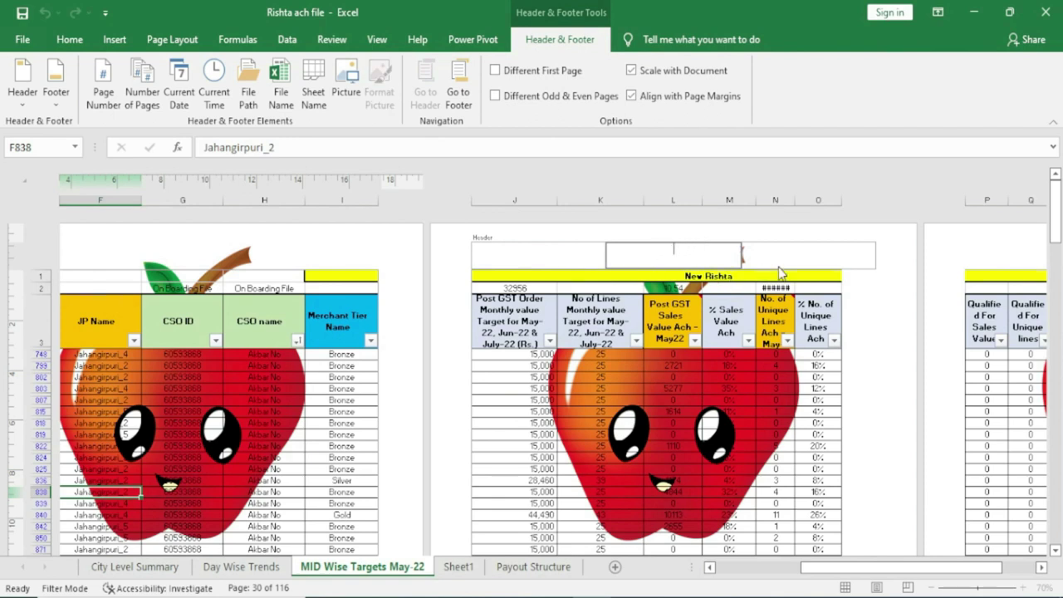
{"action": "left_click", "coordinate": [782, 271]}
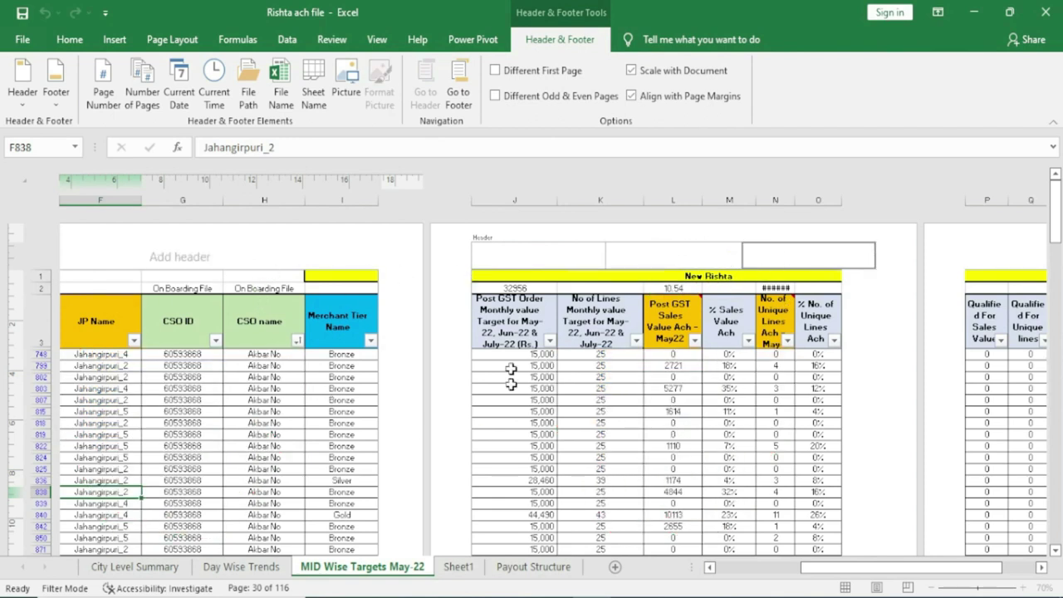
Step: At 100% zoom, turn Different First Page on, then off again
{"action": "left_click", "coordinate": [743, 434]}
{"action": "left_click", "coordinate": [1021, 587]}
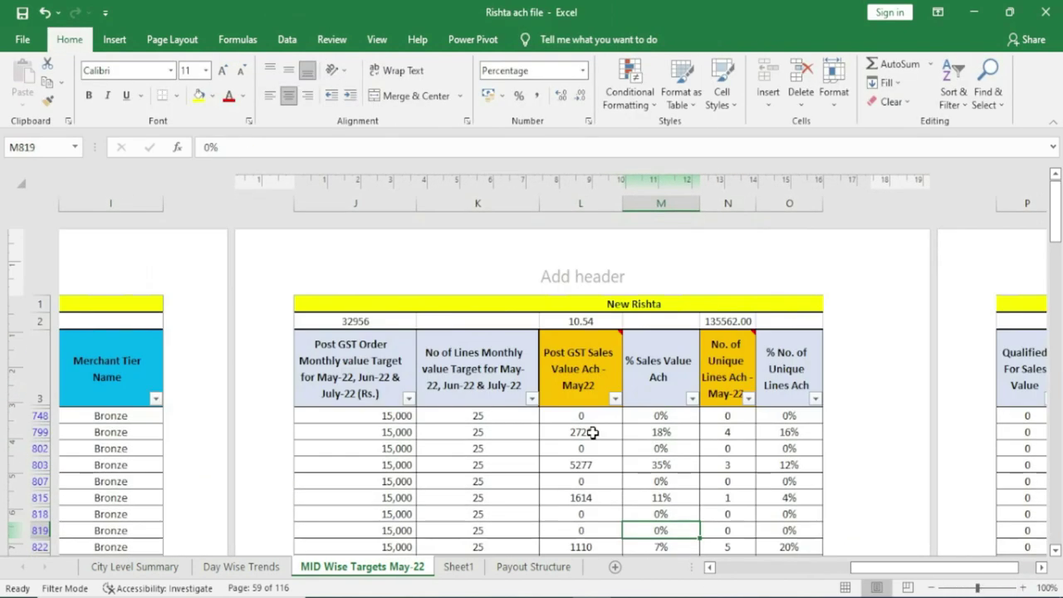
{"action": "left_click", "coordinate": [562, 273]}
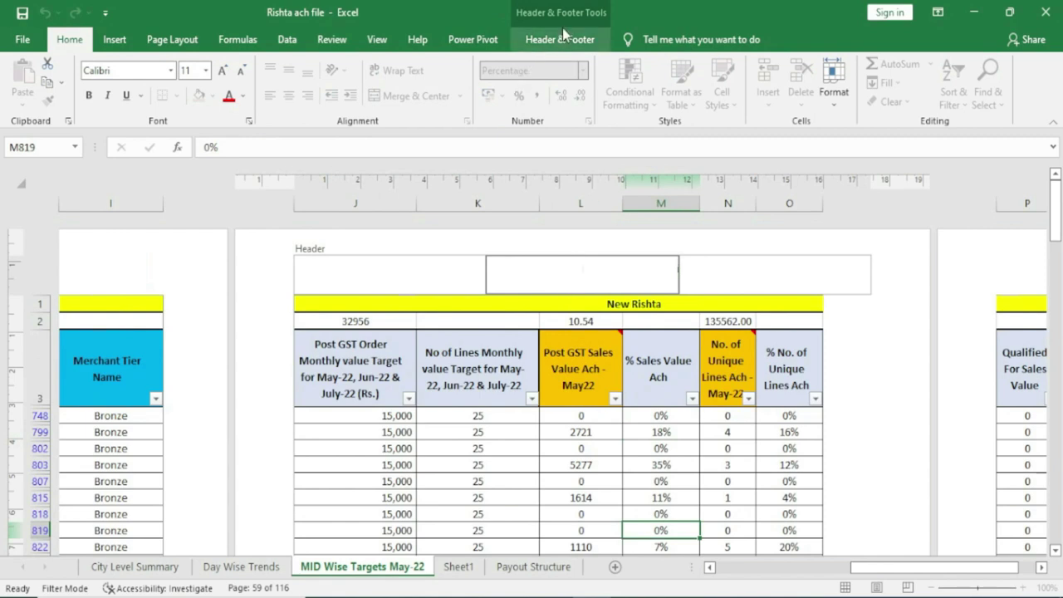
{"action": "left_click", "coordinate": [560, 39]}
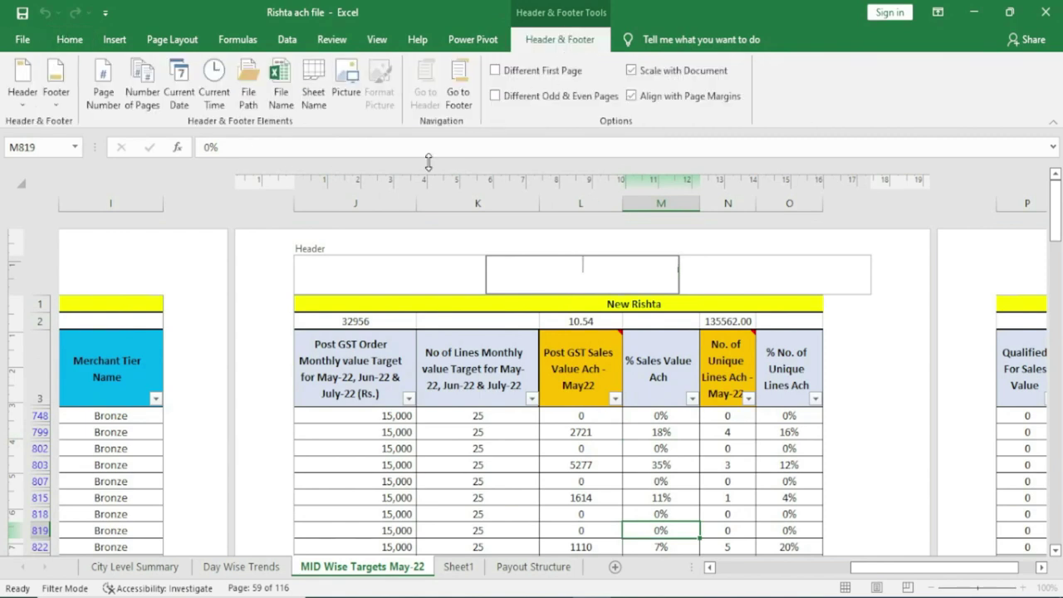
{"action": "left_click", "coordinate": [500, 73]}
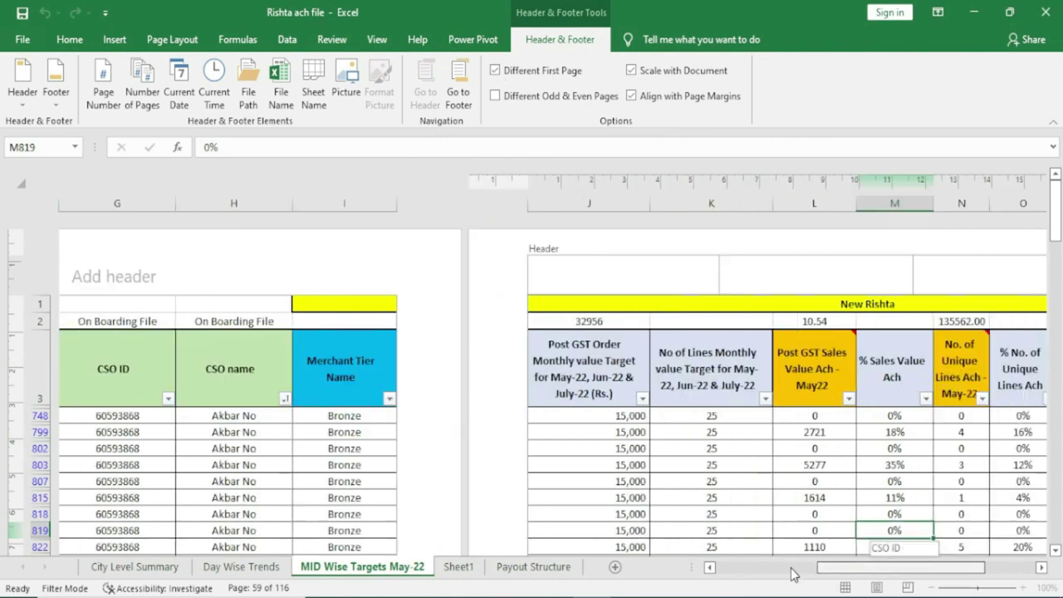
{"action": "left_click_drag", "start_coordinate": [909, 573], "coordinate": [775, 573]}
{"action": "left_click", "coordinate": [188, 268]}
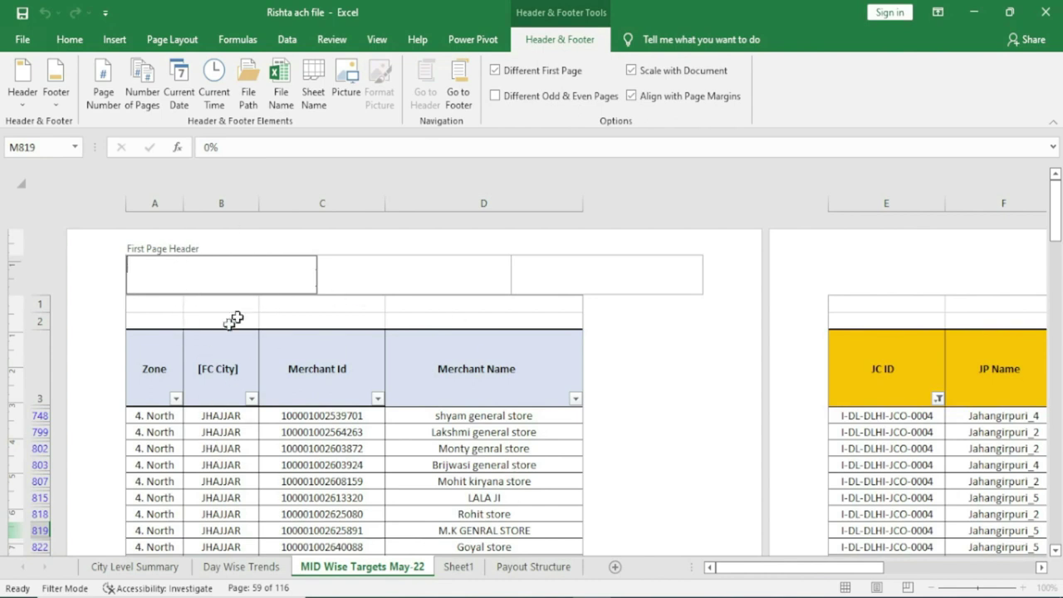
{"action": "left_click", "coordinate": [498, 71]}
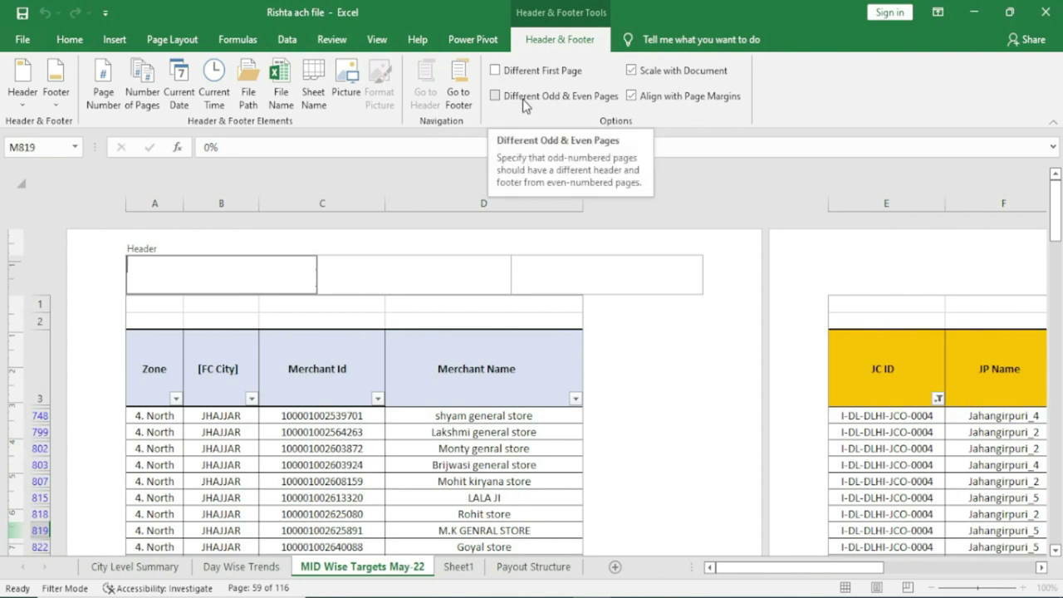
Step: Enable Different Odd & Even Pages and Different First Page for the headers
{"action": "left_click", "coordinate": [498, 96]}
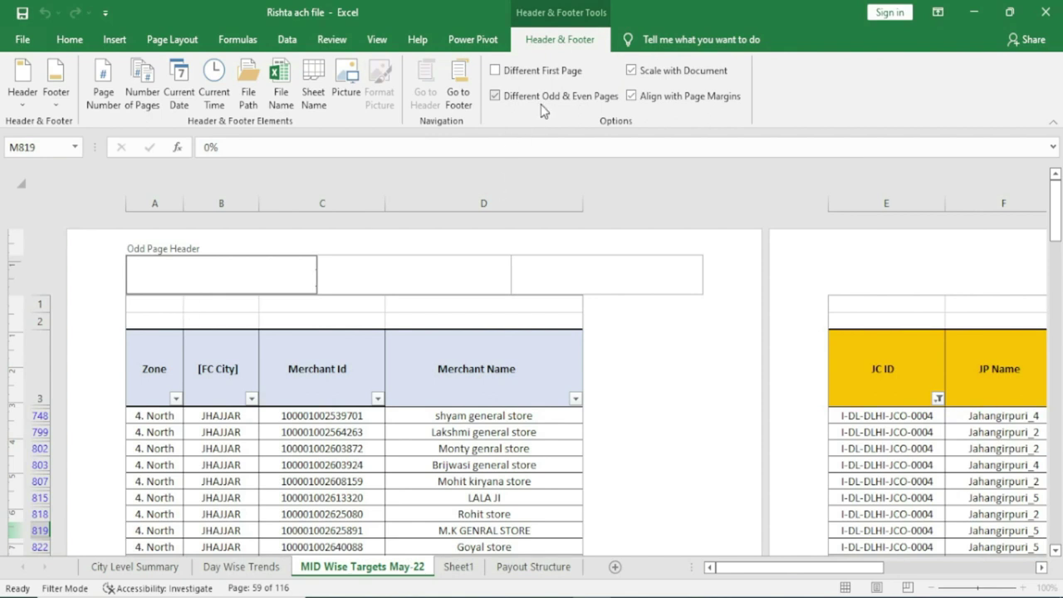
{"action": "left_click", "coordinate": [928, 264]}
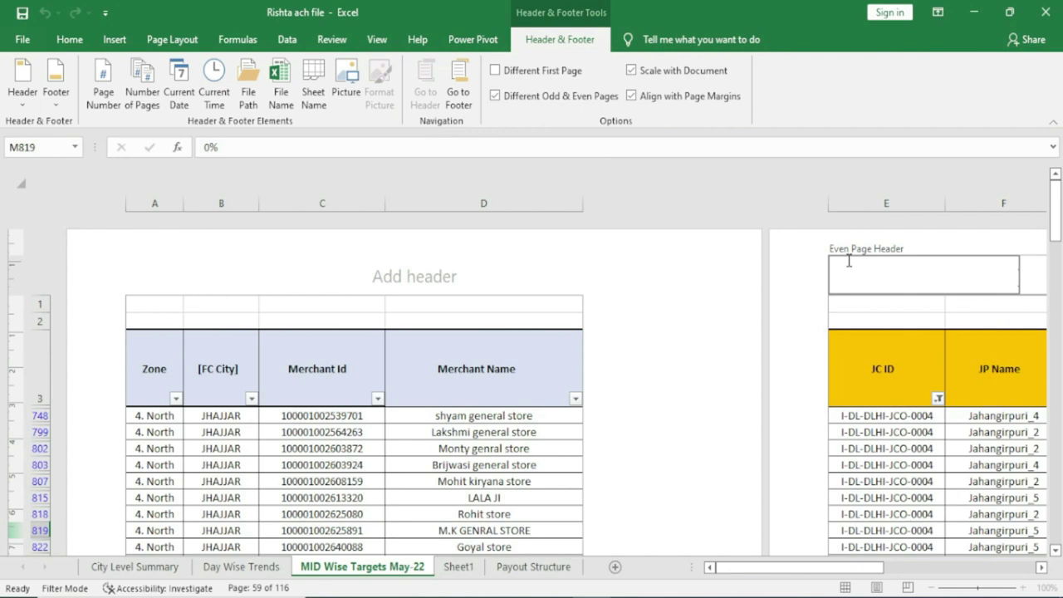
{"action": "left_click", "coordinate": [495, 72]}
Step: Toggle Align with Page Margins off and on, leaving it enabled
{"action": "left_click", "coordinate": [634, 97]}
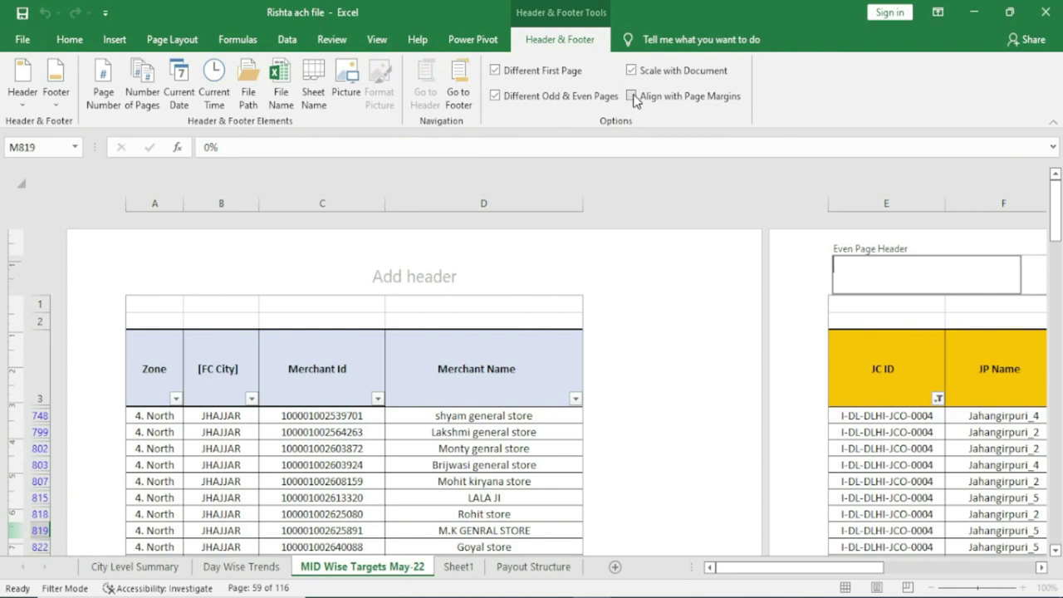
{"action": "left_click", "coordinate": [634, 98]}
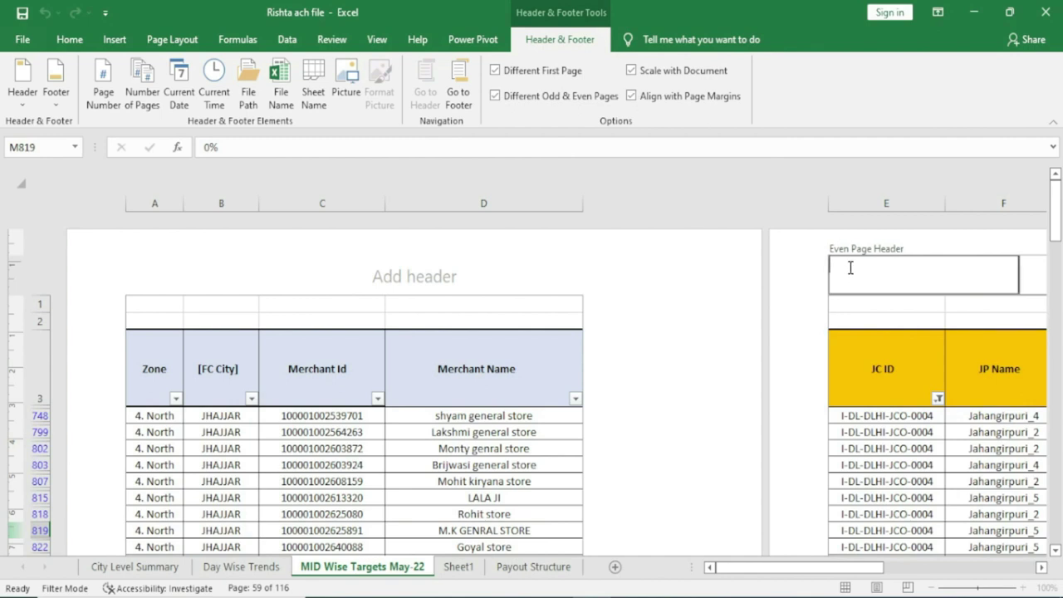
{"action": "left_click", "coordinate": [260, 277]}
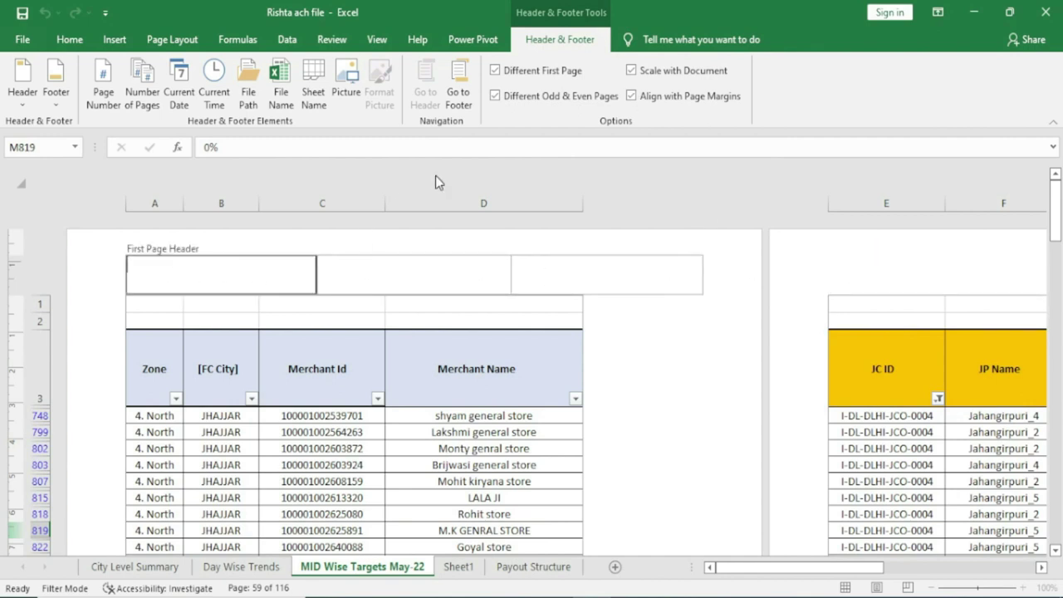
{"action": "left_click", "coordinate": [632, 98]}
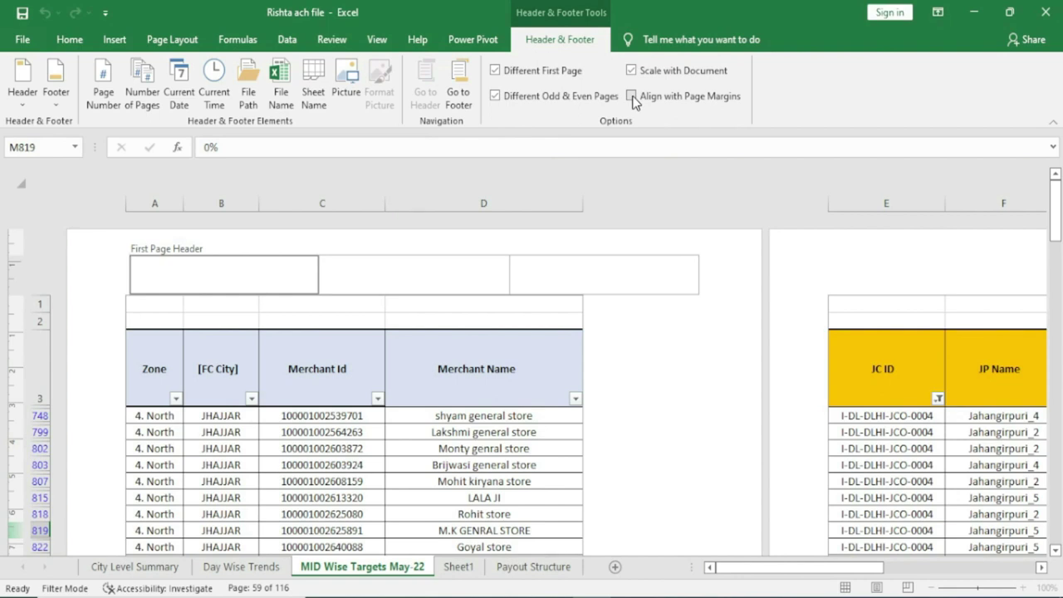
{"action": "left_click", "coordinate": [632, 97]}
{"action": "left_click", "coordinate": [633, 97]}
{"action": "left_click", "coordinate": [633, 98]}
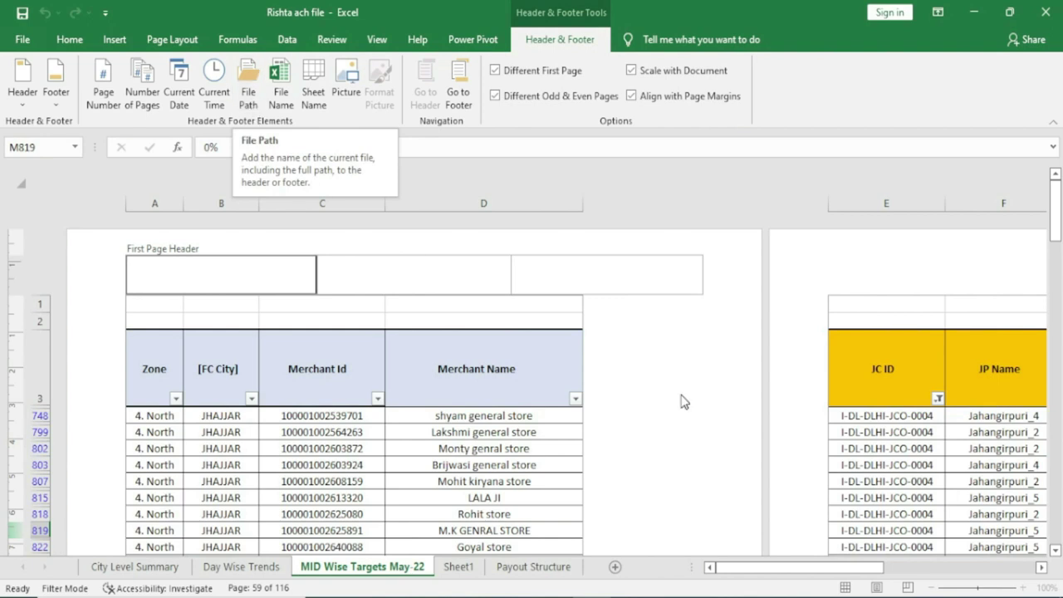
Step: Exit header editing, zoom out to 70%, and switch the sheet to Normal view
{"action": "left_click", "coordinate": [615, 378]}
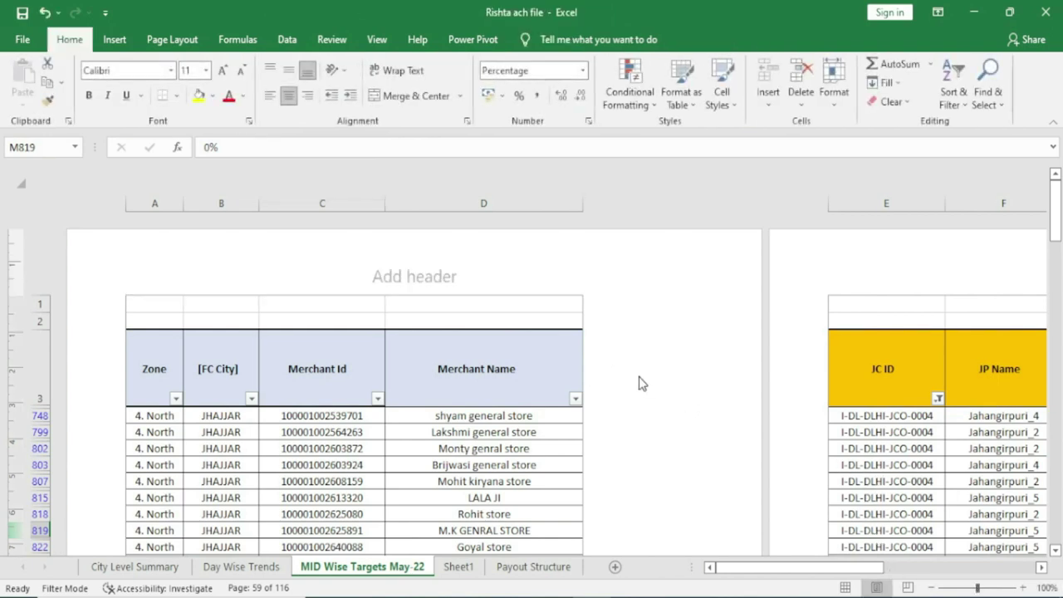
{"action": "left_click", "coordinate": [931, 587]}
{"action": "left_click", "coordinate": [931, 588]}
{"action": "left_click", "coordinate": [931, 587]}
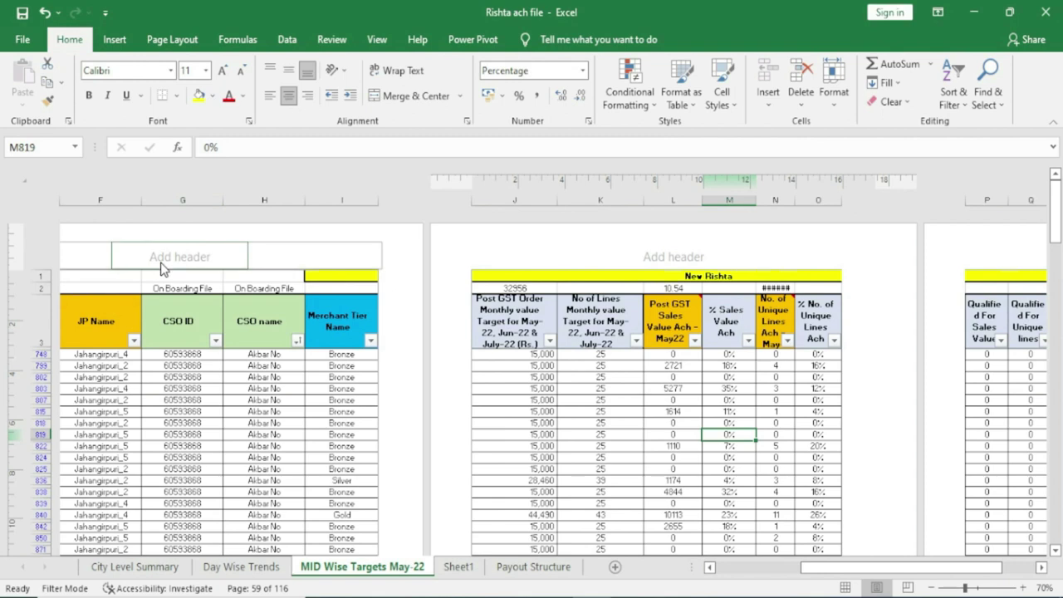
{"action": "left_click", "coordinate": [164, 261]}
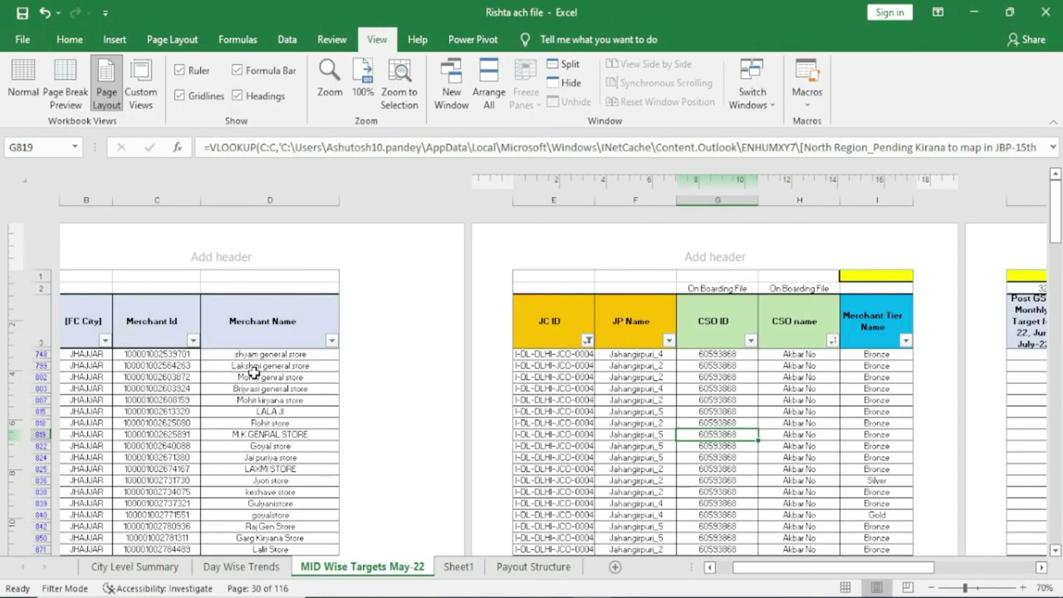
{"action": "left_click", "coordinate": [22, 93]}
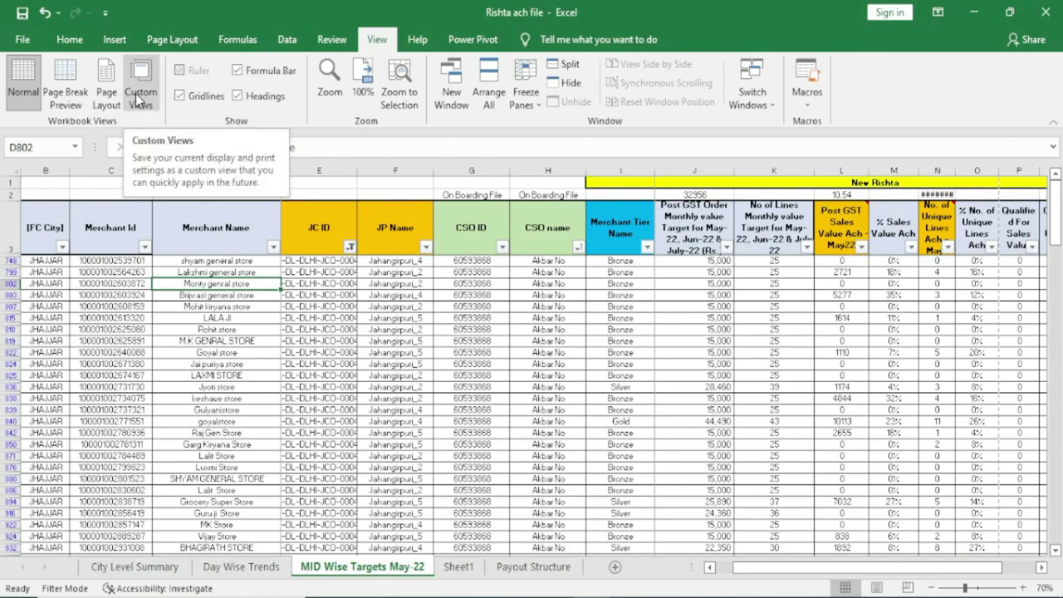
Step: Select F838:F941 and save the current display as custom view 'a'
{"action": "scroll", "coordinate": [387, 332], "scroll_direction": "down", "scroll_amount": 1}
{"action": "scroll", "coordinate": [387, 331], "scroll_direction": "down", "scroll_amount": 2}
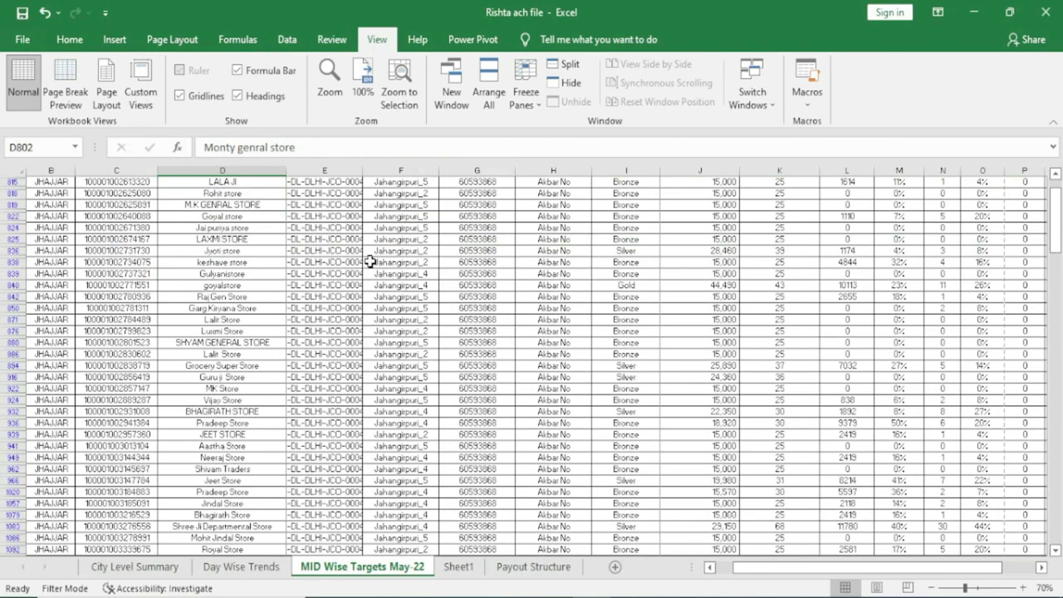
{"action": "left_click_drag", "start_coordinate": [370, 261], "coordinate": [400, 446]}
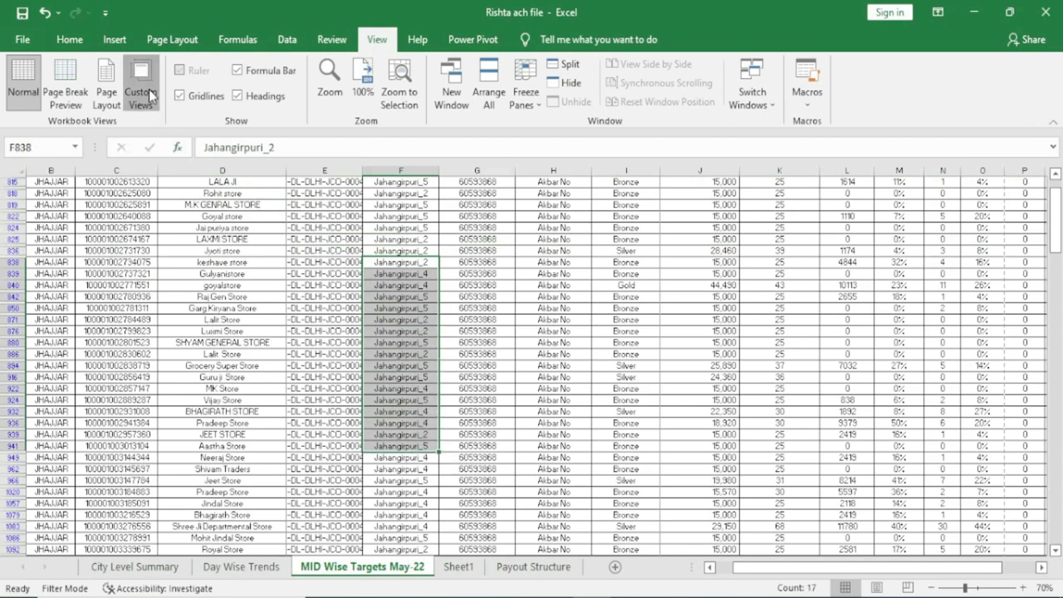
{"action": "left_click", "coordinate": [141, 93]}
{"action": "left_click", "coordinate": [754, 336]}
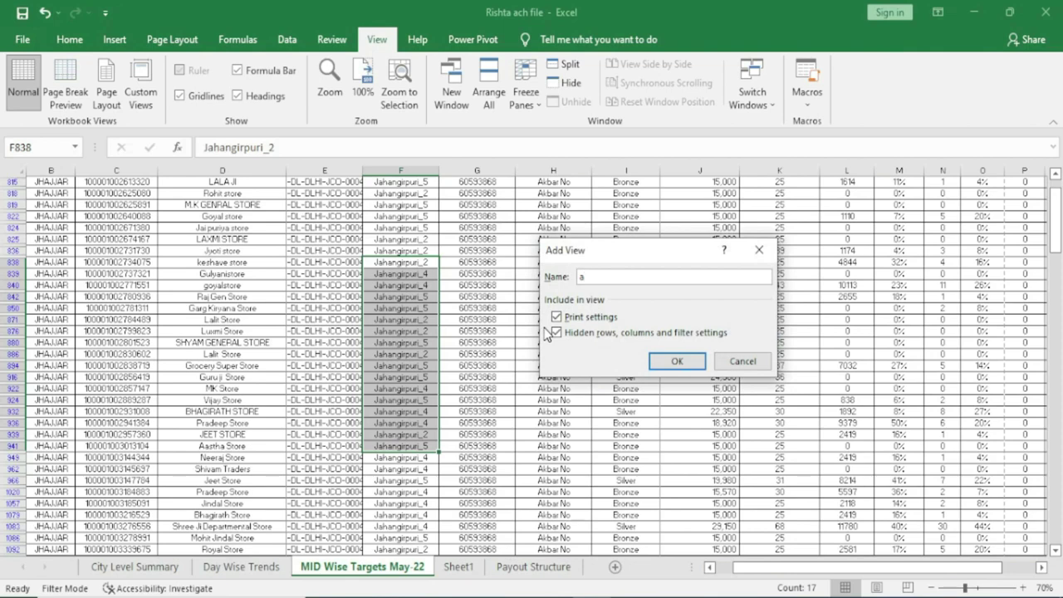
{"action": "left_click", "coordinate": [677, 361]}
{"action": "left_click", "coordinate": [504, 384]}
{"action": "scroll", "coordinate": [587, 361], "scroll_direction": "down", "scroll_amount": 5}
{"action": "scroll", "coordinate": [649, 364], "scroll_direction": "down", "scroll_amount": 4}
{"action": "scroll", "coordinate": [649, 363], "scroll_direction": "down", "scroll_amount": 2}
{"action": "scroll", "coordinate": [649, 363], "scroll_direction": "down", "scroll_amount": 2}
{"action": "scroll", "coordinate": [649, 364], "scroll_direction": "down", "scroll_amount": 5}
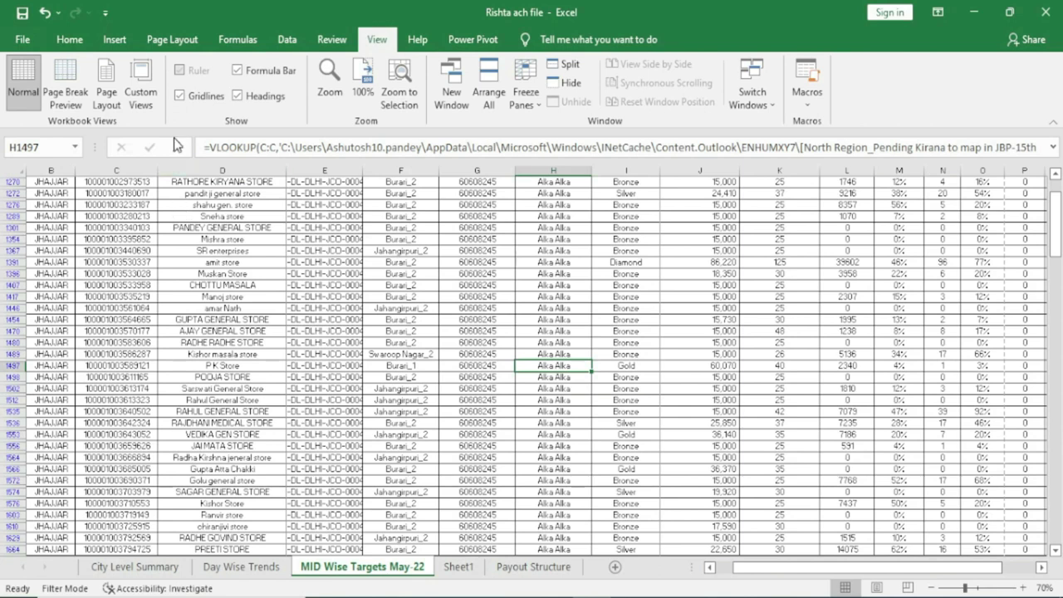
Step: Apply custom view 'a', then select C819:H1079 and a store entry near the table top
{"action": "left_click", "coordinate": [151, 90]}
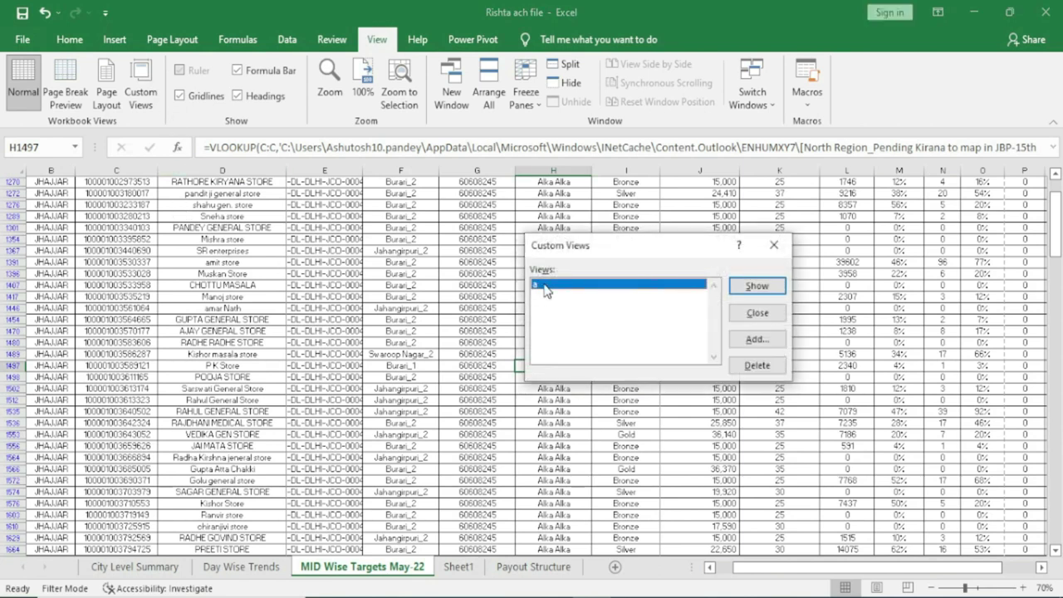
{"action": "left_click", "coordinate": [757, 288]}
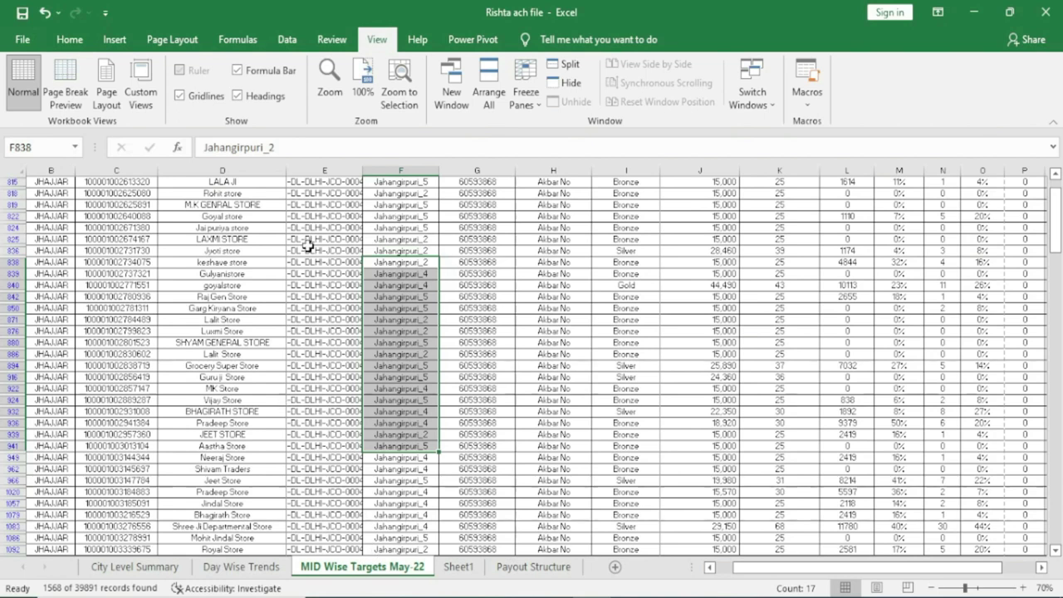
{"action": "left_click_drag", "start_coordinate": [116, 204], "coordinate": [553, 515]}
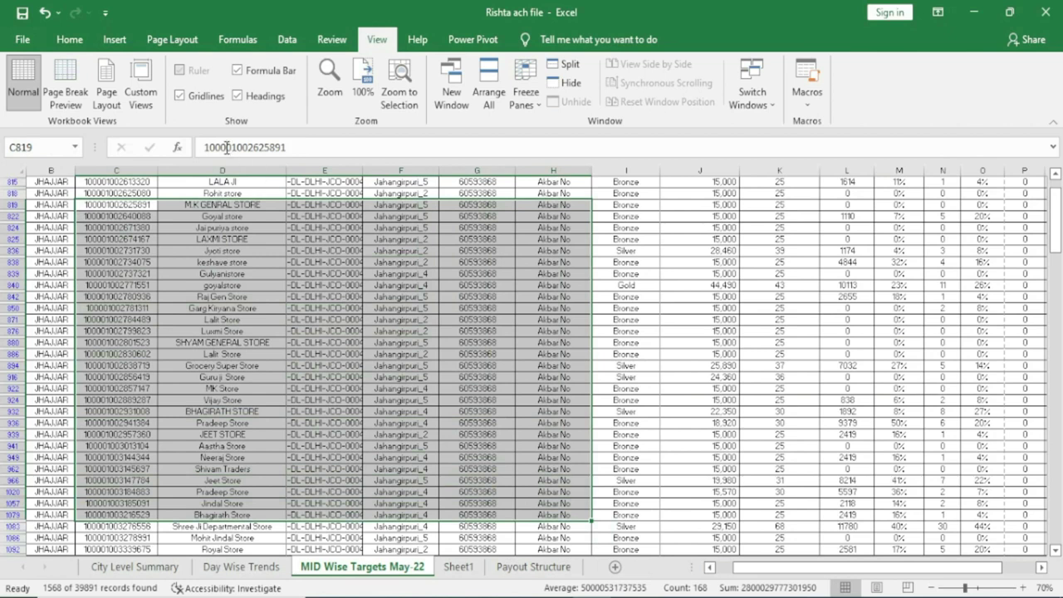
{"action": "left_click", "coordinate": [250, 260]}
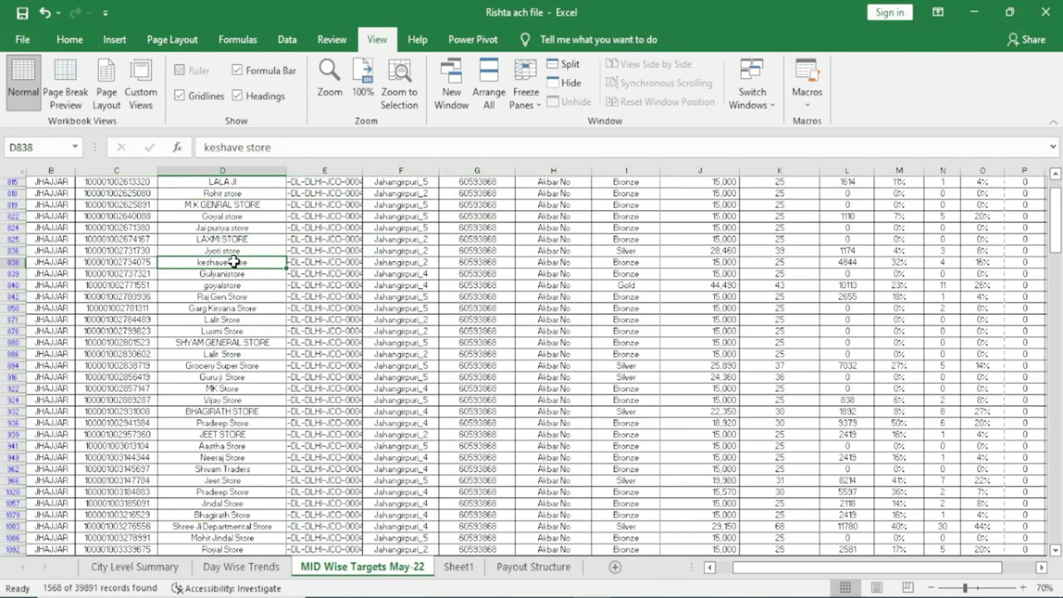
{"action": "scroll", "coordinate": [235, 263], "scroll_direction": "up", "scroll_amount": 3}
{"action": "left_click", "coordinate": [226, 284]}
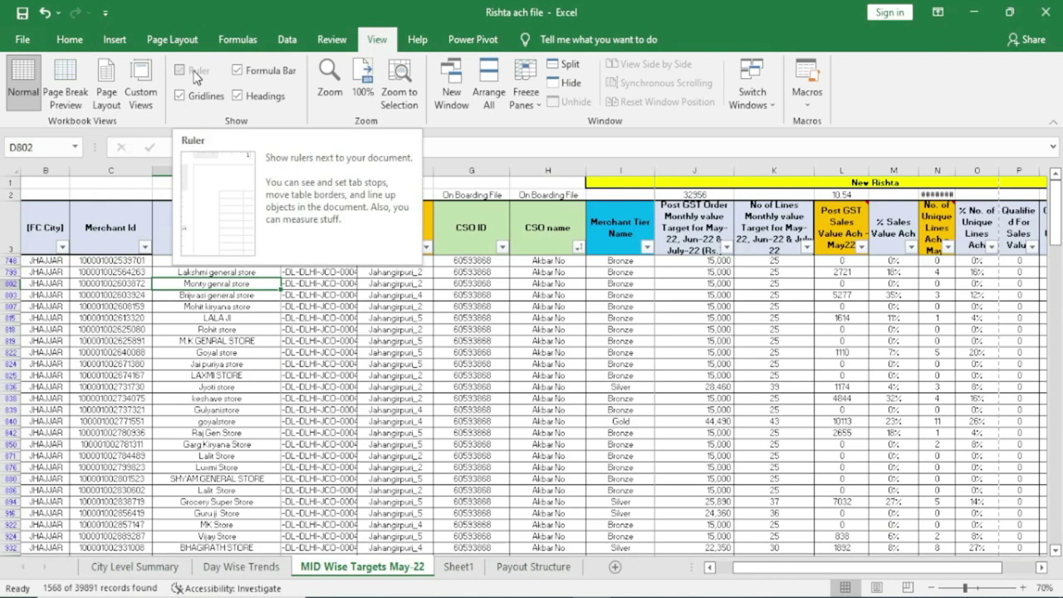
Step: Switch to Page Layout view, turn the rulers off and on twice, then return to Normal view
{"action": "left_click", "coordinate": [108, 89]}
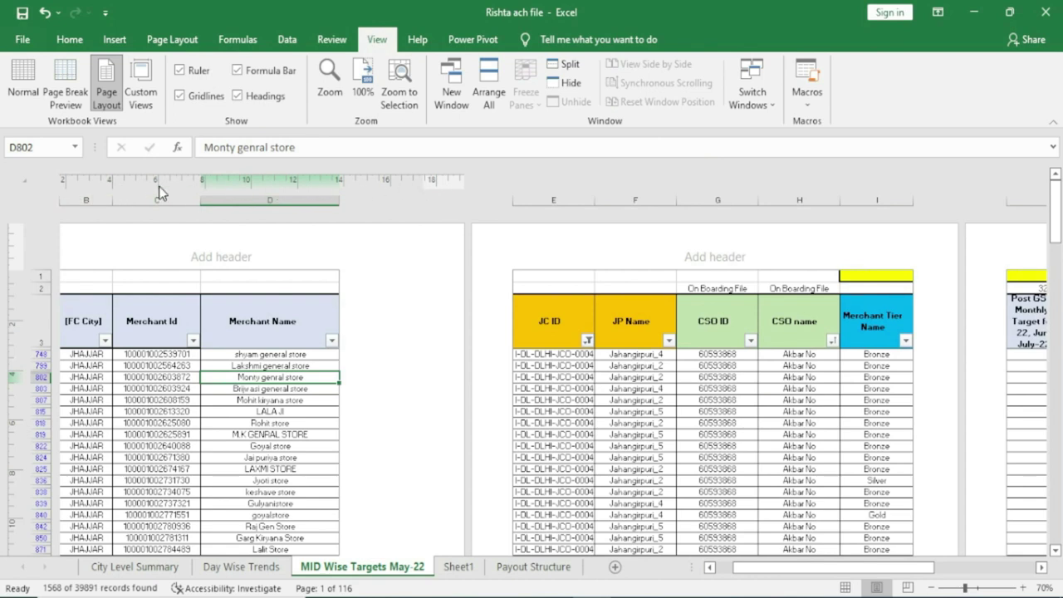
{"action": "left_click", "coordinate": [181, 70]}
{"action": "left_click", "coordinate": [182, 71]}
{"action": "left_click", "coordinate": [181, 70]}
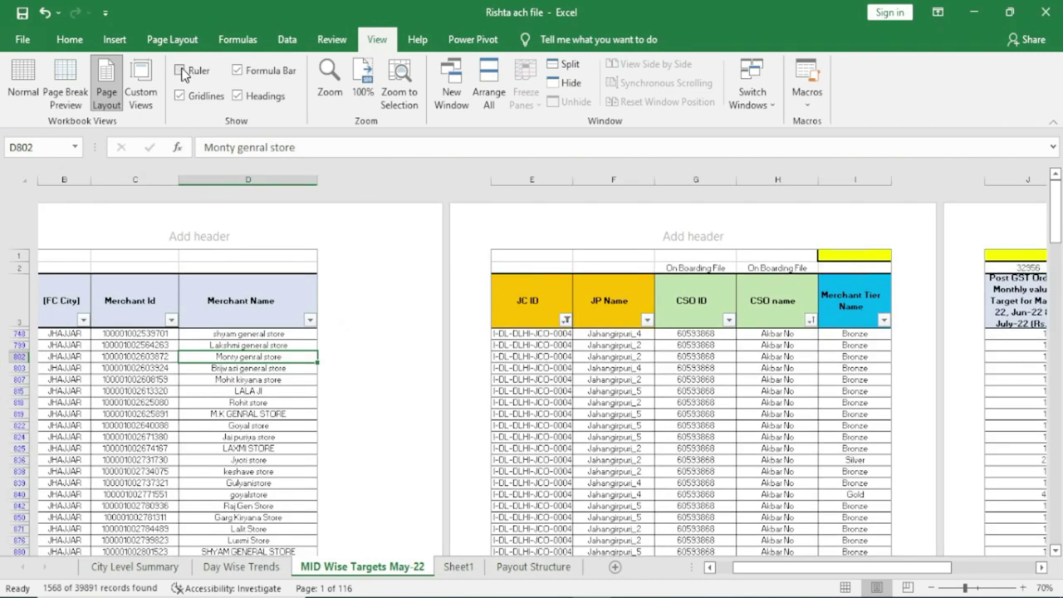
{"action": "left_click", "coordinate": [182, 71]}
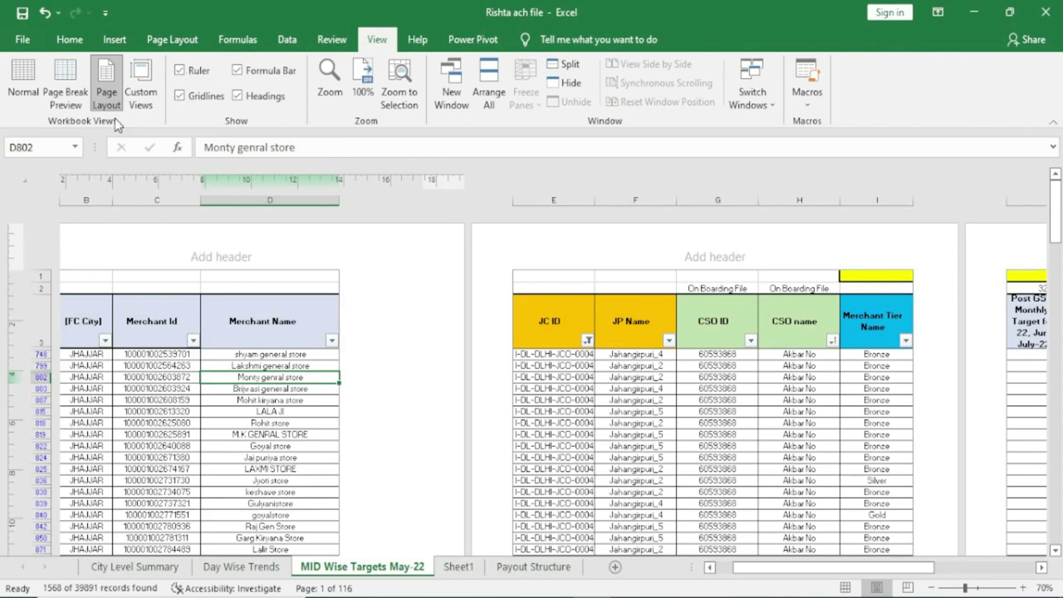
{"action": "left_click", "coordinate": [17, 79]}
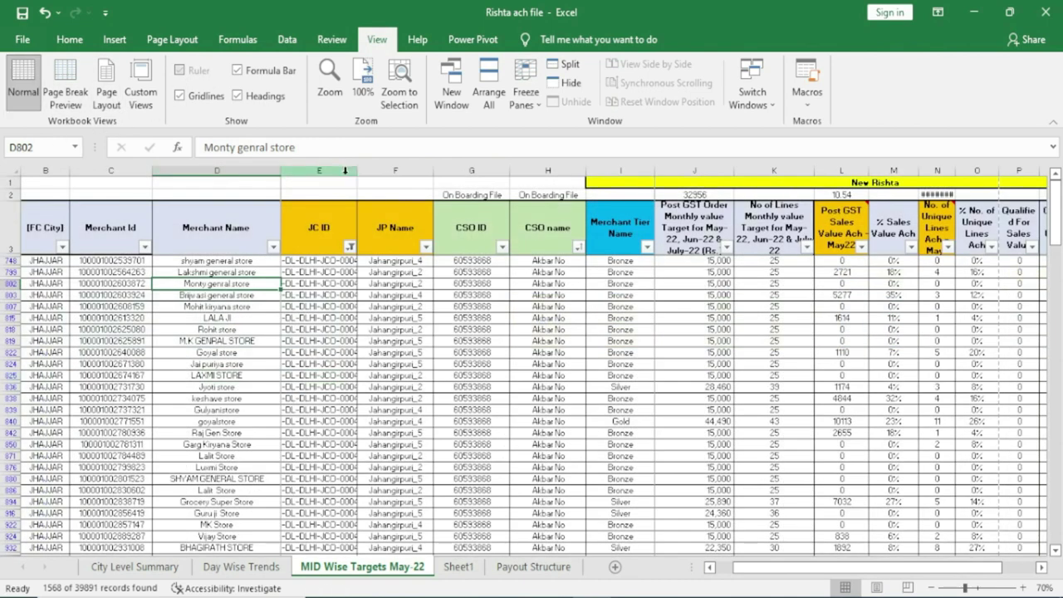
Step: Turn the formula bar off and on twice, then hide and restore the gridlines
{"action": "left_click", "coordinate": [238, 69]}
{"action": "left_click", "coordinate": [238, 70]}
{"action": "left_click", "coordinate": [237, 70]}
{"action": "left_click", "coordinate": [238, 70]}
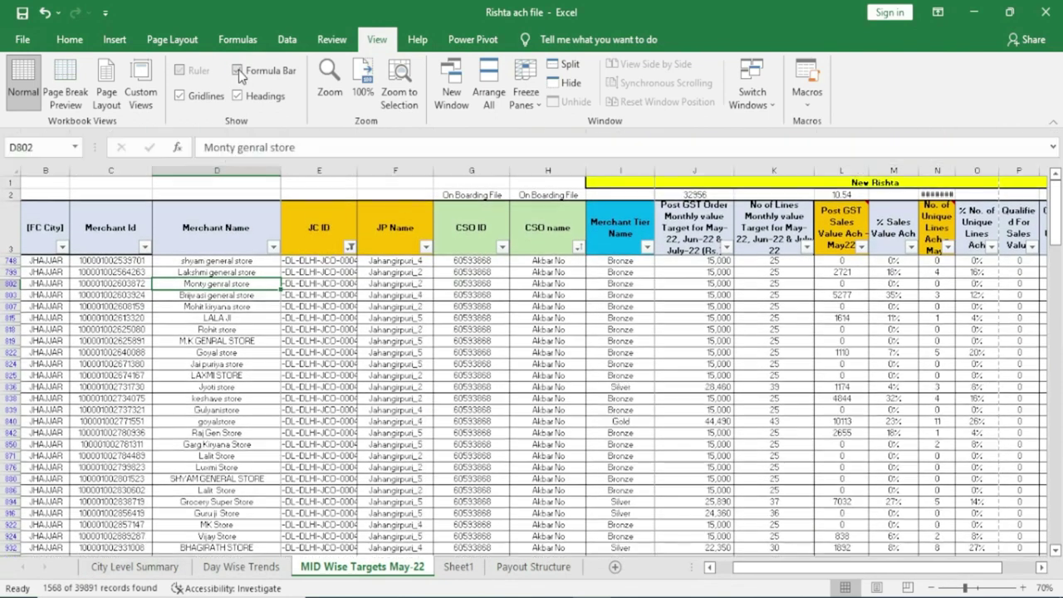
{"action": "left_click", "coordinate": [181, 95]}
{"action": "left_click", "coordinate": [195, 98]}
Step: Zoom out two steps and back in one, then turn gridlines and headings off and on
{"action": "left_click", "coordinate": [932, 588]}
{"action": "left_click", "coordinate": [932, 588]}
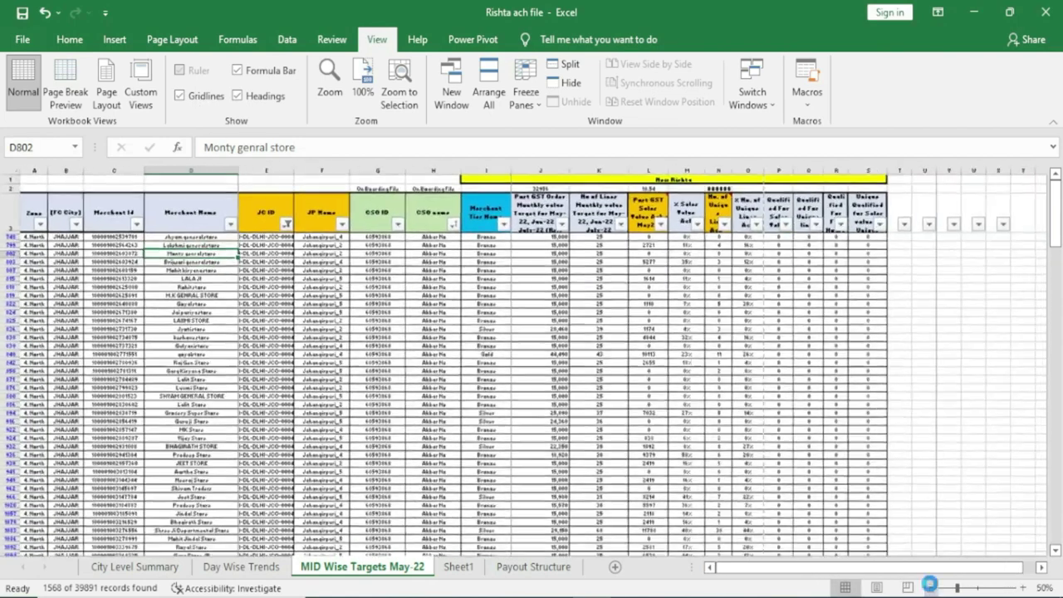
{"action": "left_click", "coordinate": [932, 588]}
{"action": "left_click", "coordinate": [932, 588]}
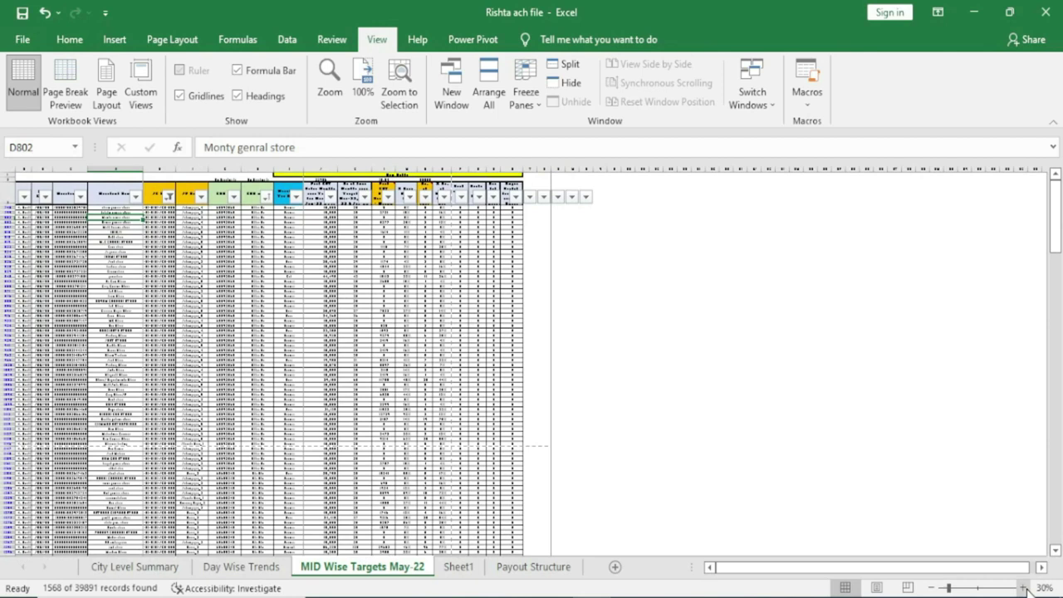
{"action": "left_click", "coordinate": [1023, 588]}
{"action": "left_click", "coordinate": [180, 97]}
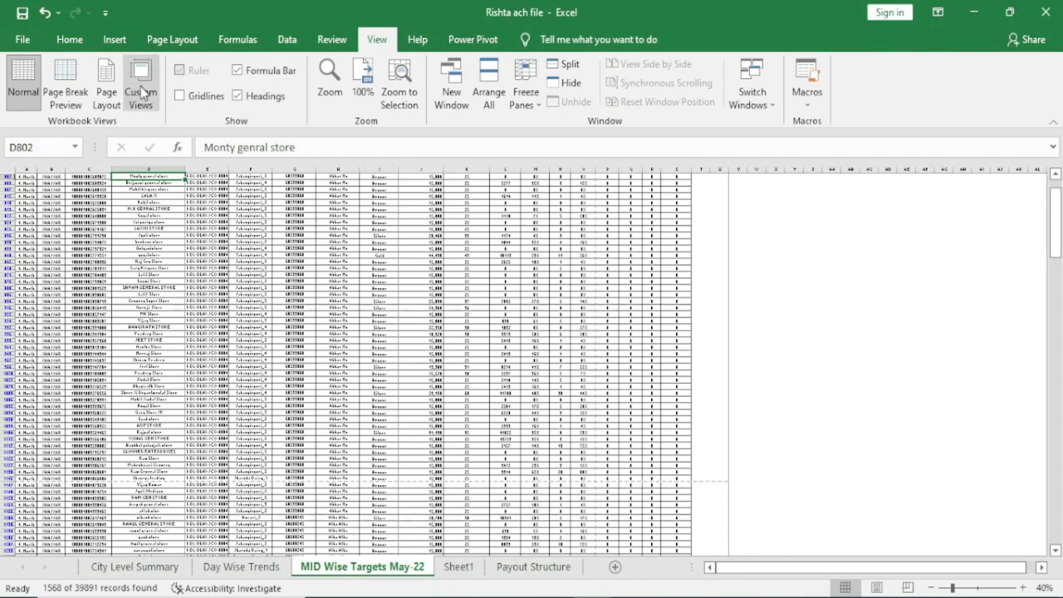
{"action": "left_click", "coordinate": [180, 97]}
{"action": "left_click", "coordinate": [238, 96]}
{"action": "left_click", "coordinate": [238, 96]}
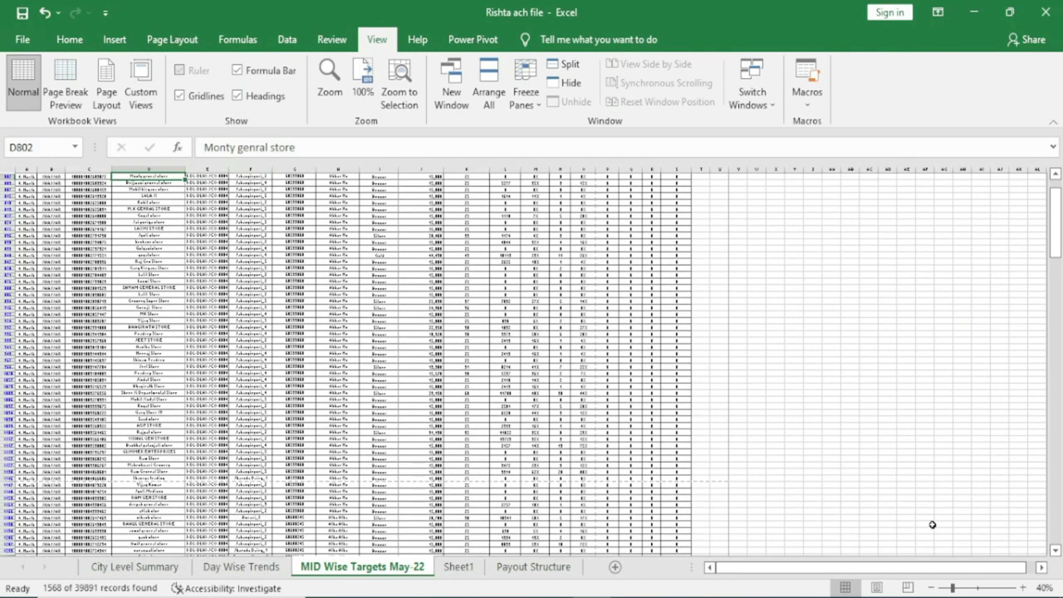
Step: Zoom in three steps, adjust the zoom slider, and turn row and column headings off and on
{"action": "left_click", "coordinate": [1022, 587]}
{"action": "left_click", "coordinate": [1023, 587]}
{"action": "left_click", "coordinate": [1022, 587]}
{"action": "left_click", "coordinate": [1023, 587]}
{"action": "left_click", "coordinate": [1023, 587]}
{"action": "left_click", "coordinate": [1022, 587]}
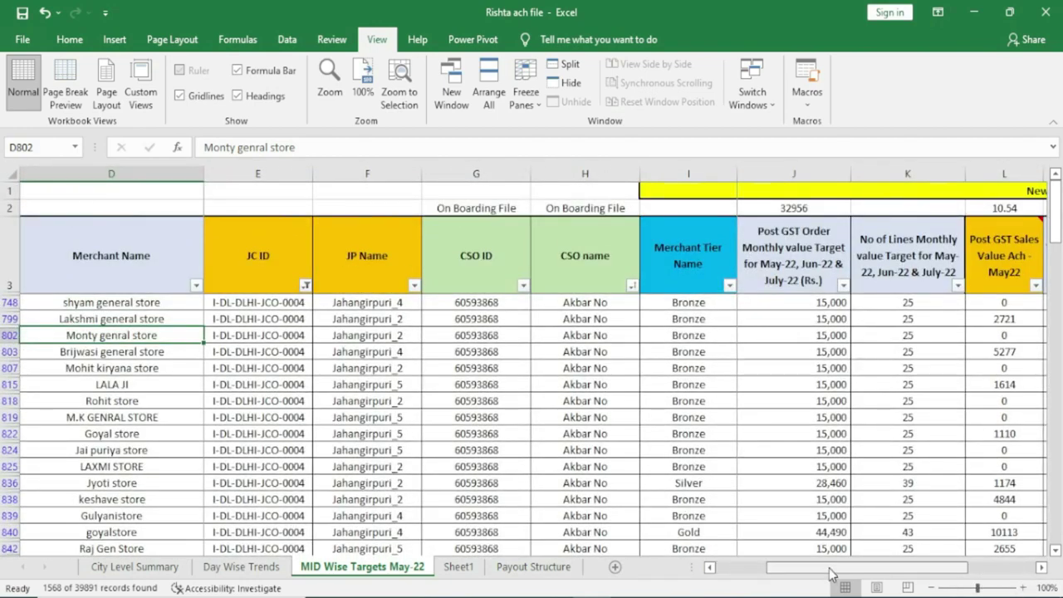
{"action": "left_click_drag", "start_coordinate": [864, 567], "coordinate": [812, 568]}
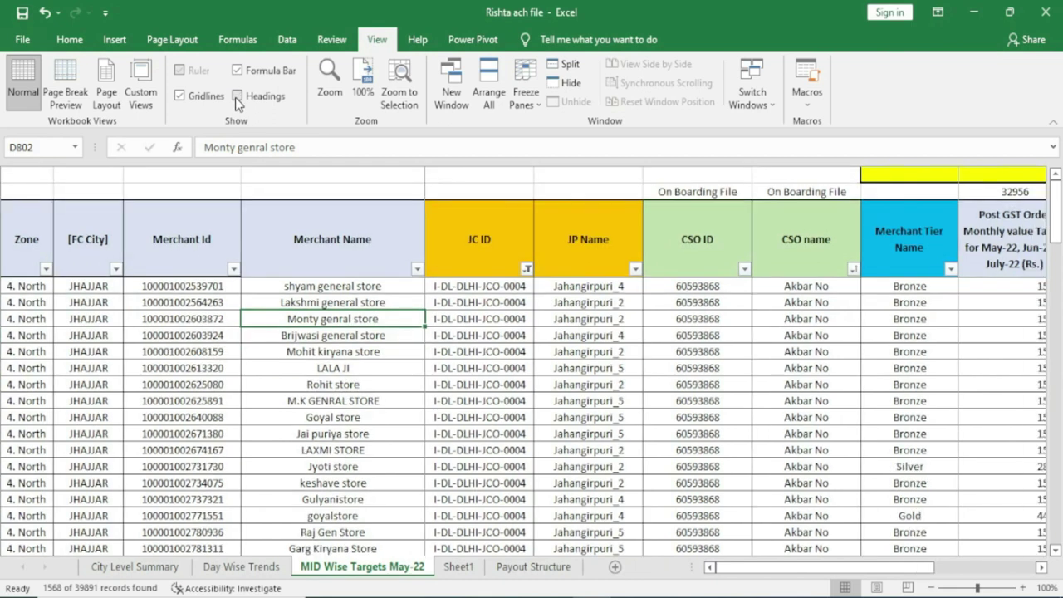
{"action": "left_click", "coordinate": [238, 98]}
{"action": "left_click", "coordinate": [238, 98]}
Step: Select a Merchant Id cell, set the zoom to 200%, then reset it to 100%
{"action": "left_click", "coordinate": [201, 372]}
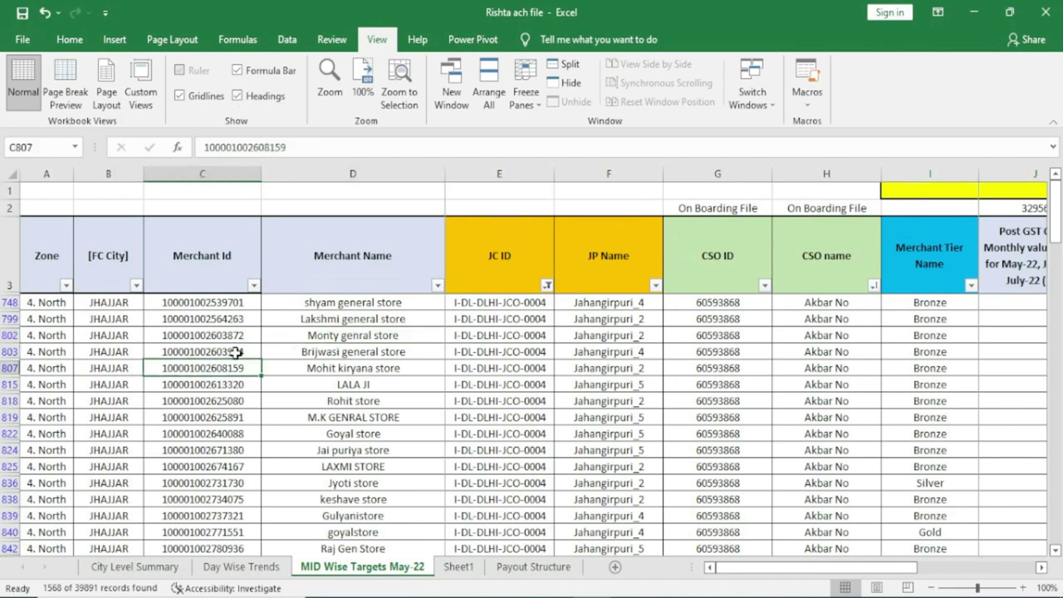
{"action": "left_click", "coordinate": [330, 83]}
{"action": "left_click", "coordinate": [622, 294]}
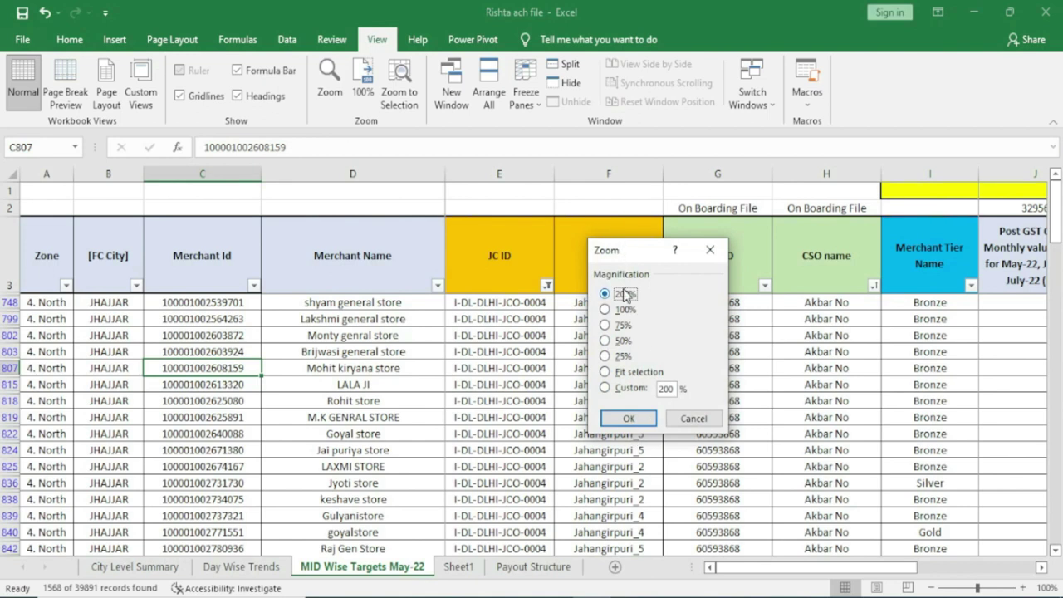
{"action": "left_click", "coordinate": [628, 418]}
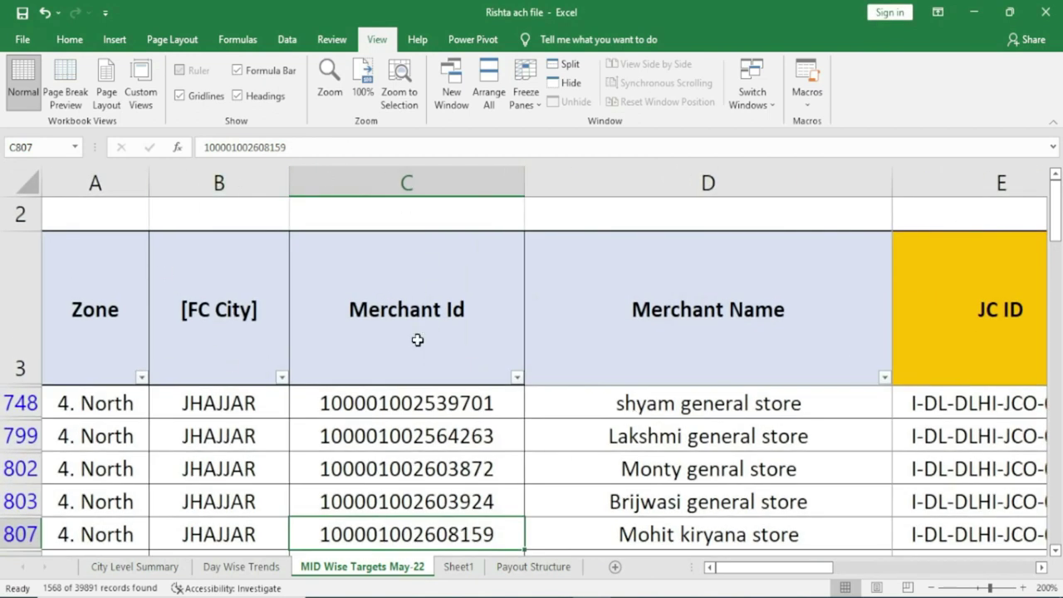
{"action": "left_click", "coordinate": [363, 83]}
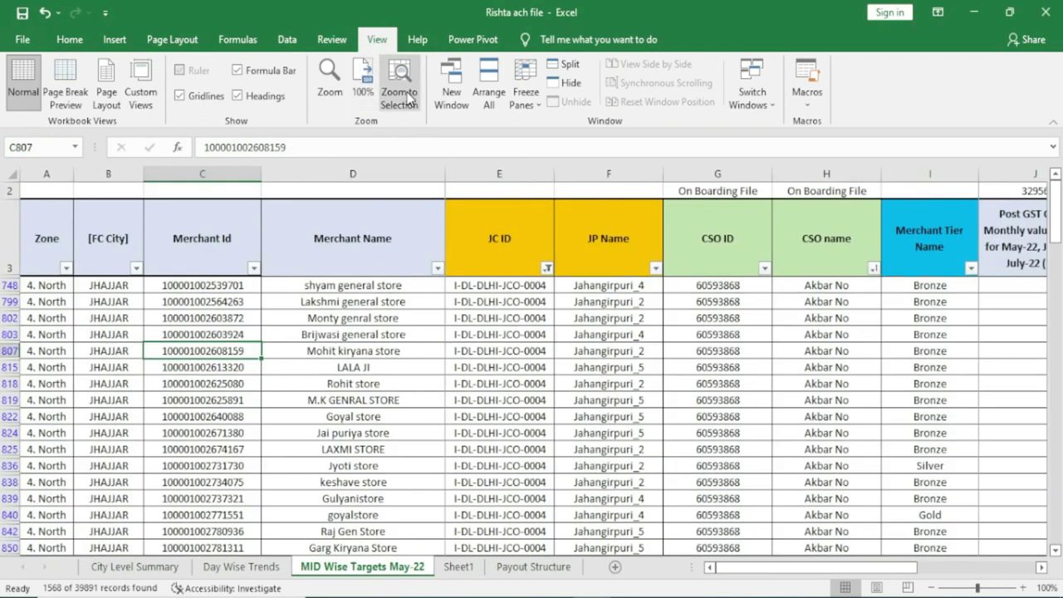
Step: Zoom to Selection on the shyam general store cell D748, then bring up the Zoom settings again
{"action": "left_click", "coordinate": [325, 287]}
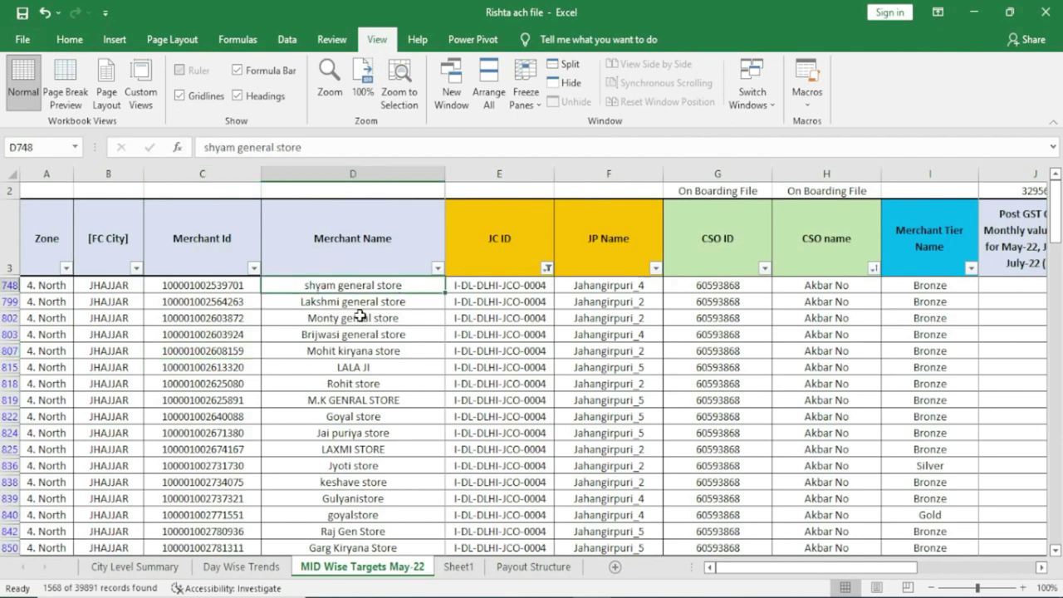
{"action": "left_click", "coordinate": [404, 89]}
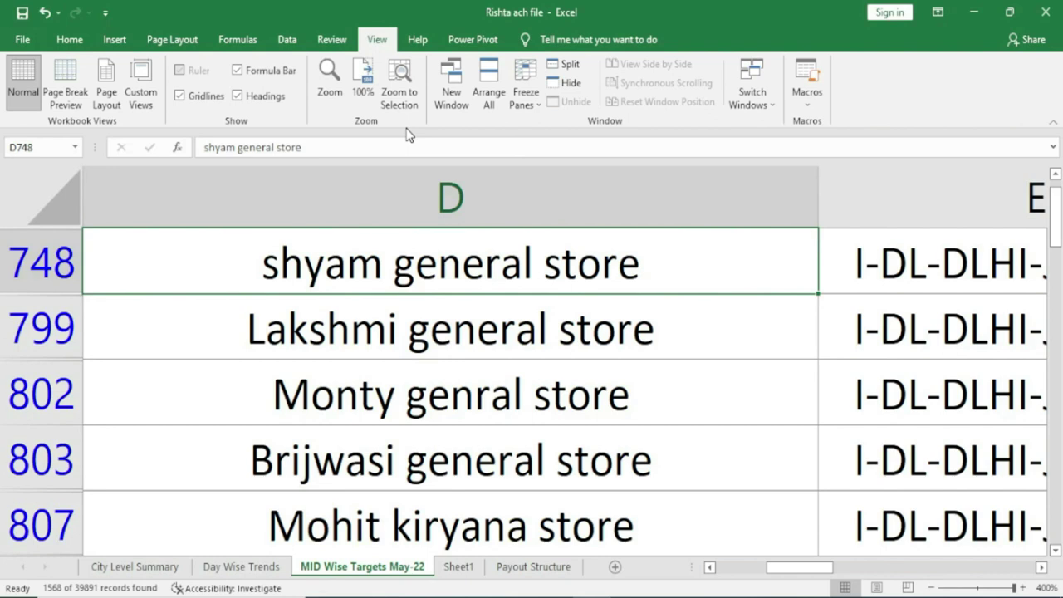
{"action": "left_click", "coordinate": [330, 83]}
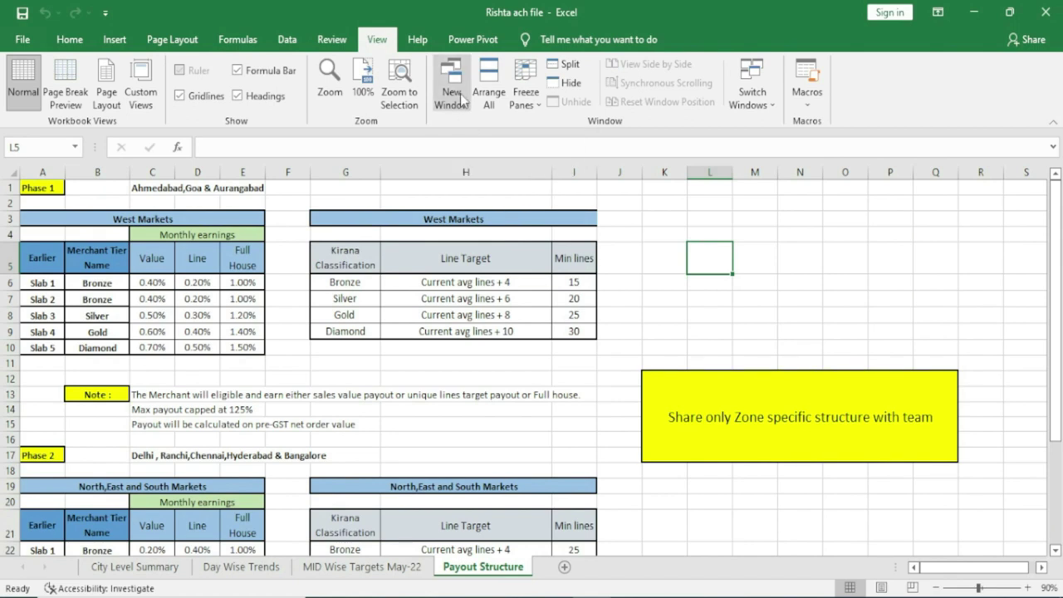
Step: Select the Current avg lines + 6 cell and open a New Window of the workbook on its View ribbon
{"action": "left_click", "coordinate": [460, 300]}
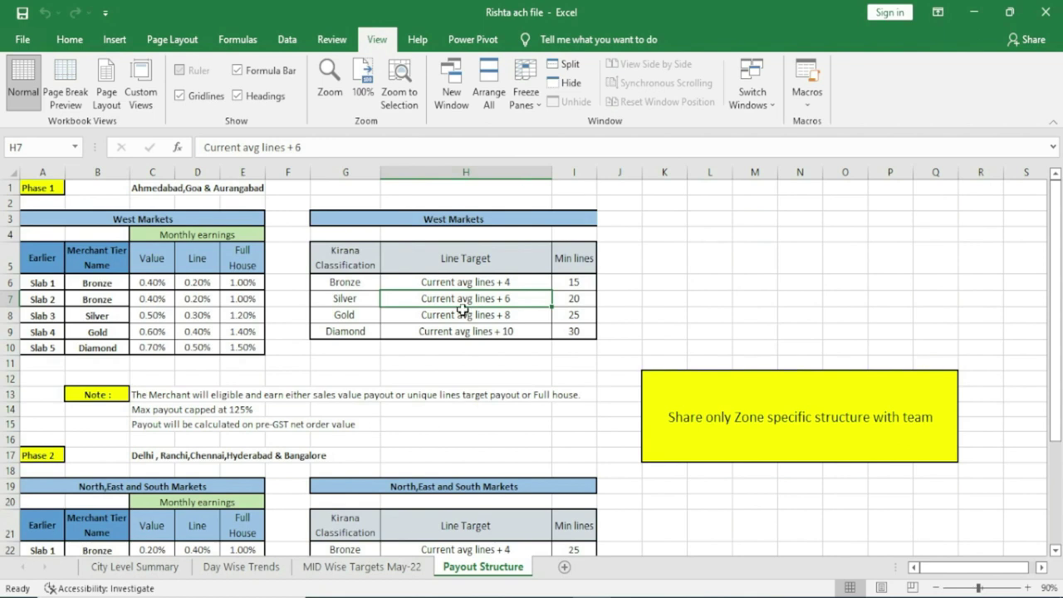
{"action": "left_click", "coordinate": [454, 91]}
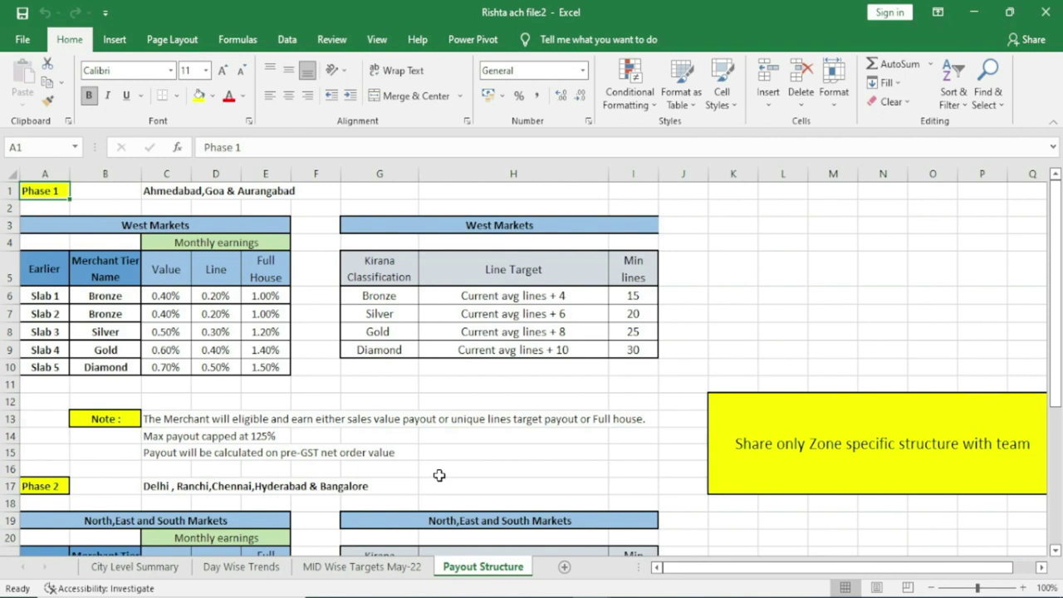
{"action": "left_click", "coordinate": [377, 39]}
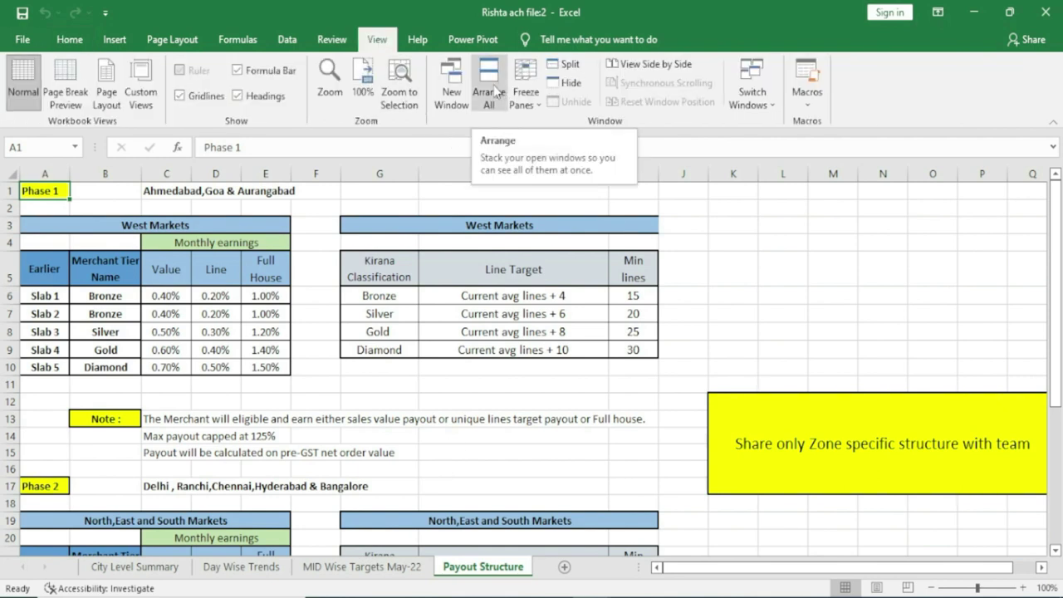
Step: Tile the two workbook windows with Arrange All, then switch focus between the left and right windows
{"action": "left_click", "coordinate": [496, 91]}
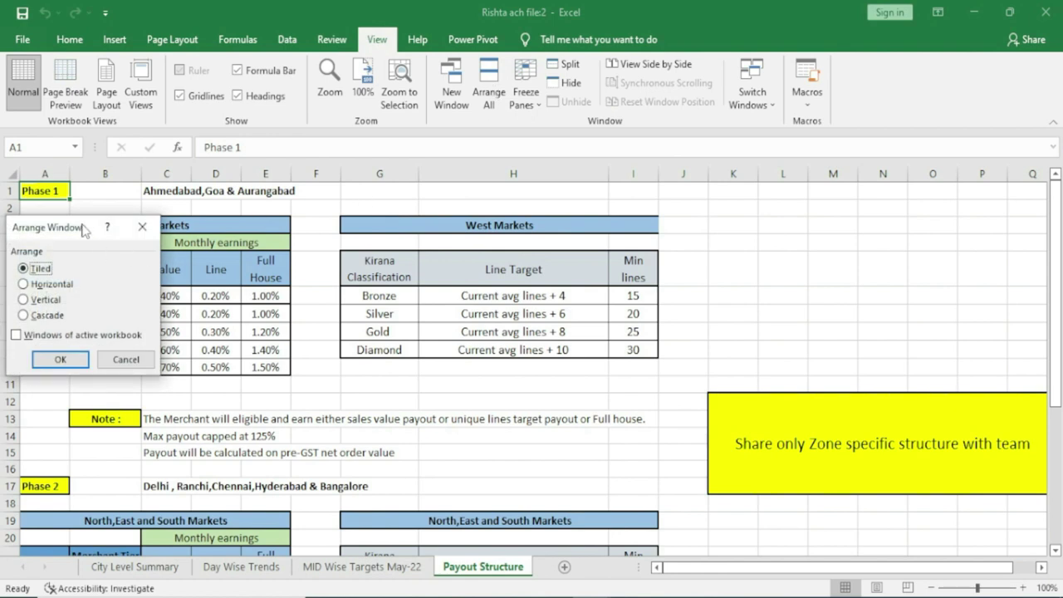
{"action": "left_click_drag", "start_coordinate": [85, 229], "coordinate": [357, 214]}
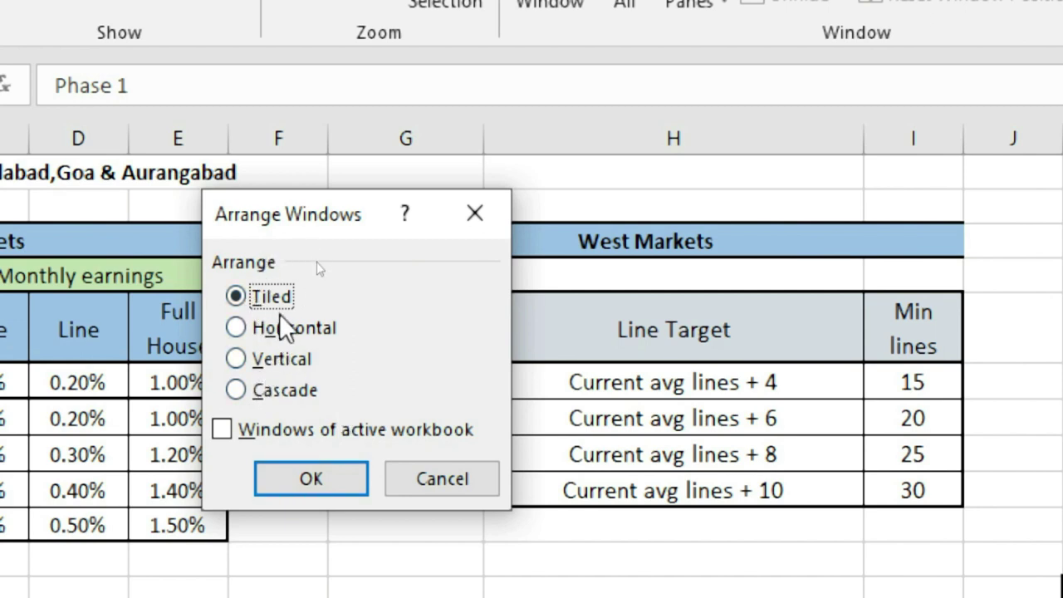
{"action": "left_click", "coordinate": [312, 479]}
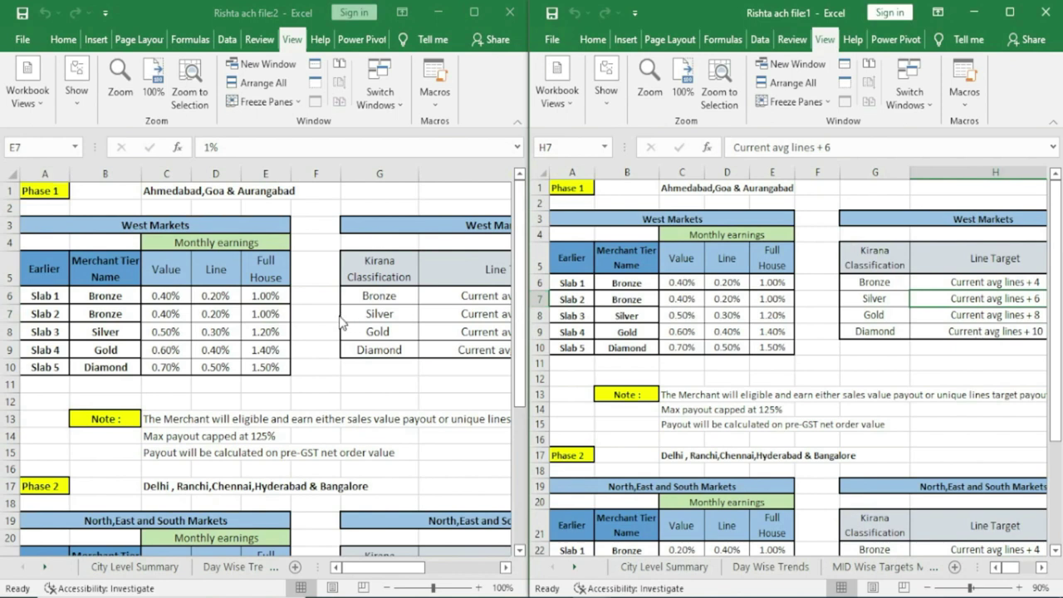
{"action": "left_click", "coordinate": [306, 367]}
{"action": "left_click", "coordinate": [307, 366]}
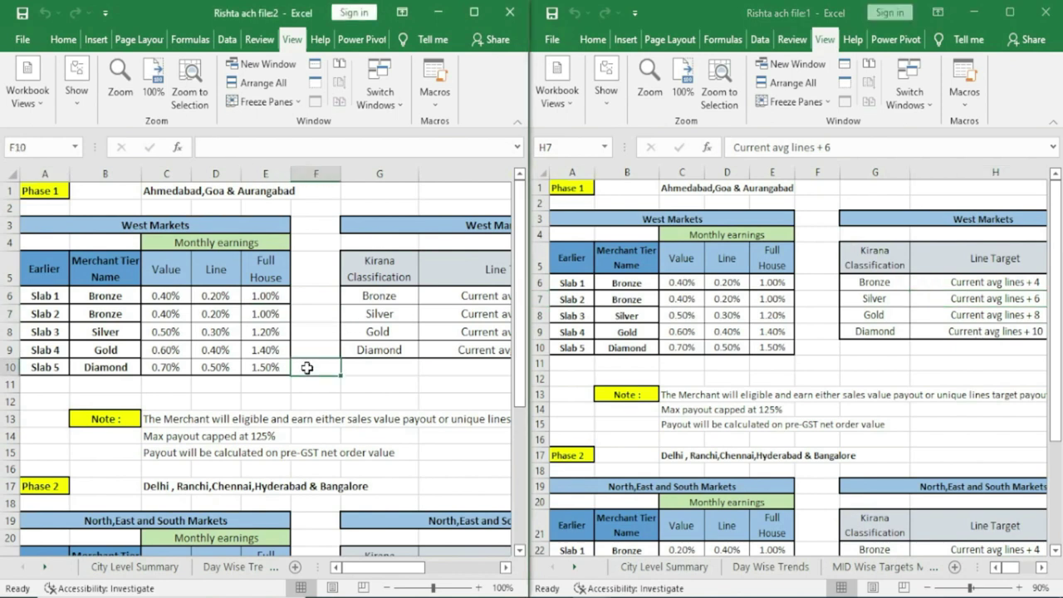
{"action": "left_click", "coordinate": [644, 371]}
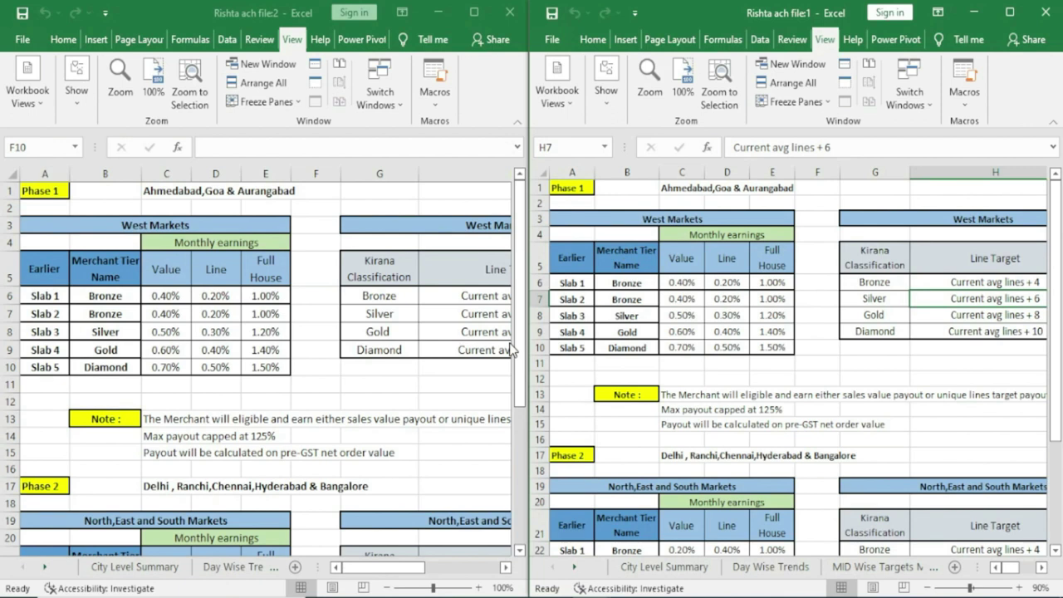
{"action": "left_click", "coordinate": [407, 576]}
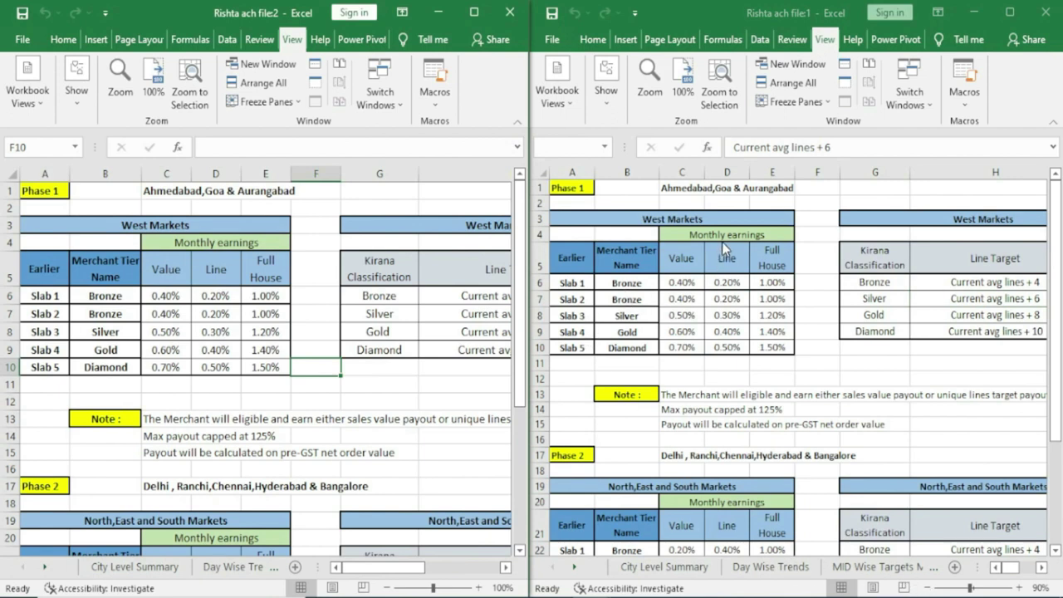
{"action": "left_click", "coordinate": [577, 208]}
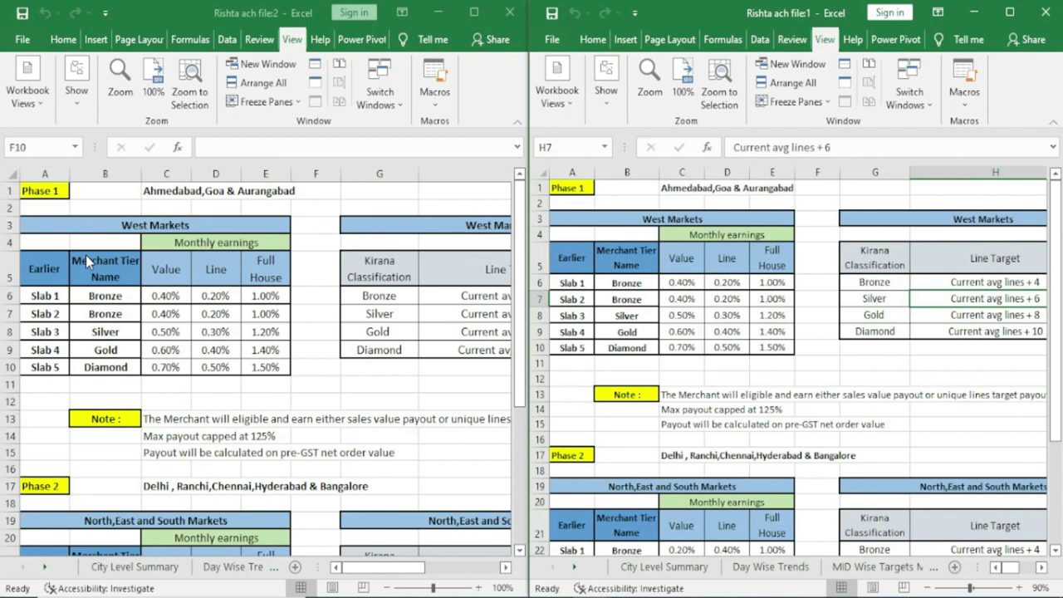
{"action": "left_click", "coordinate": [683, 284]}
{"action": "type", "text": "0.3%"}
{"action": "key", "text": "Return"}
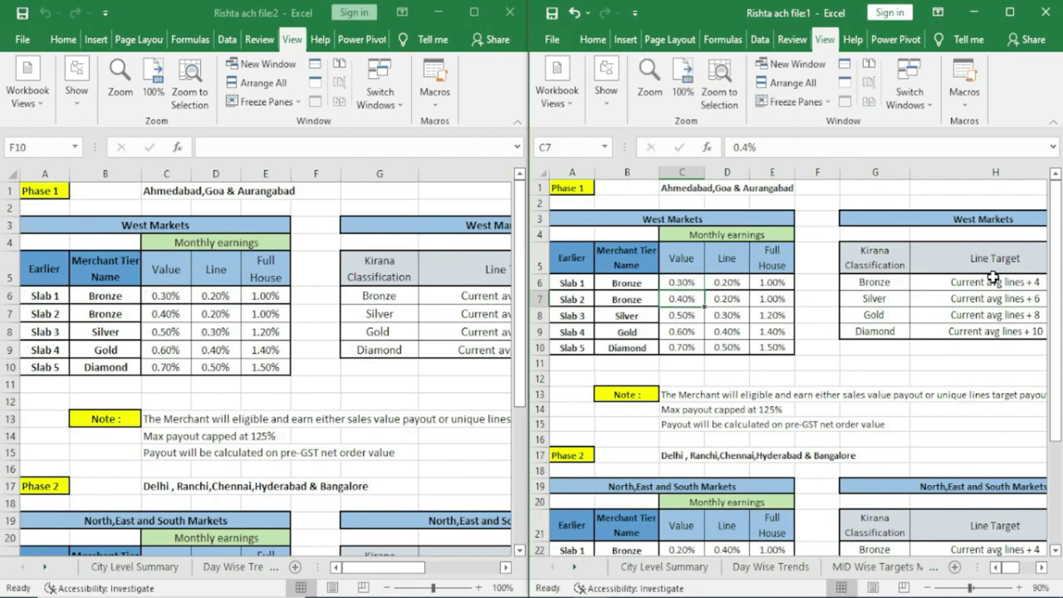
{"action": "left_click", "coordinate": [680, 283]}
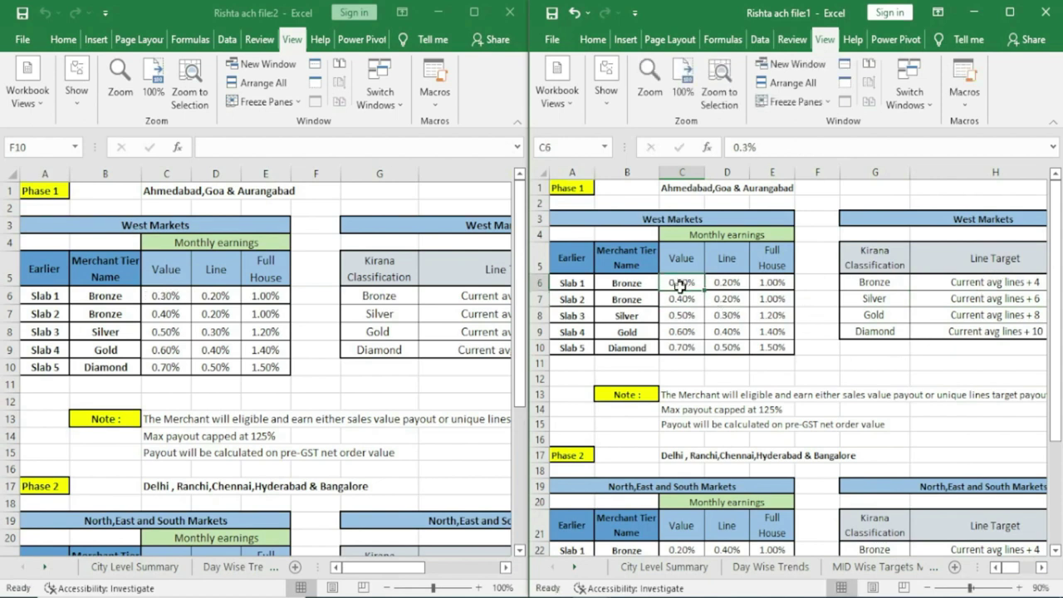
{"action": "left_click", "coordinate": [160, 296]}
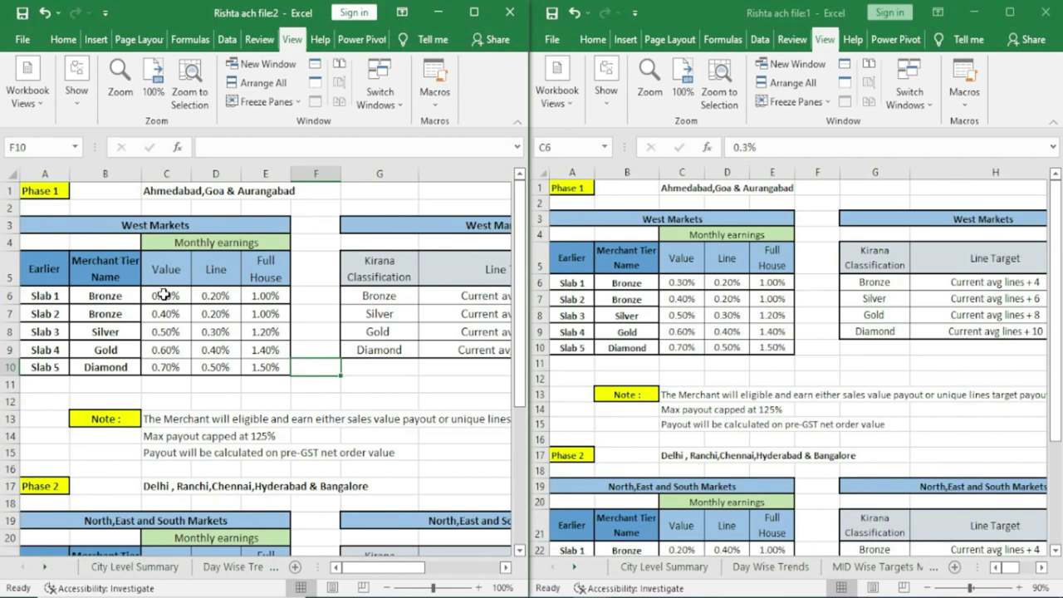
{"action": "left_click", "coordinate": [164, 295]}
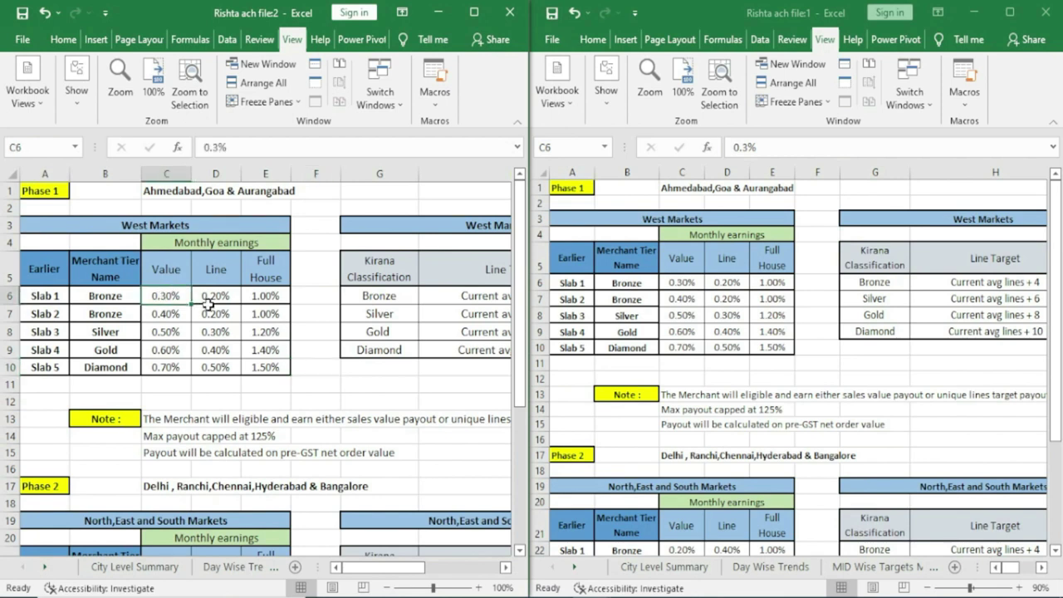
{"action": "left_click", "coordinate": [728, 316]}
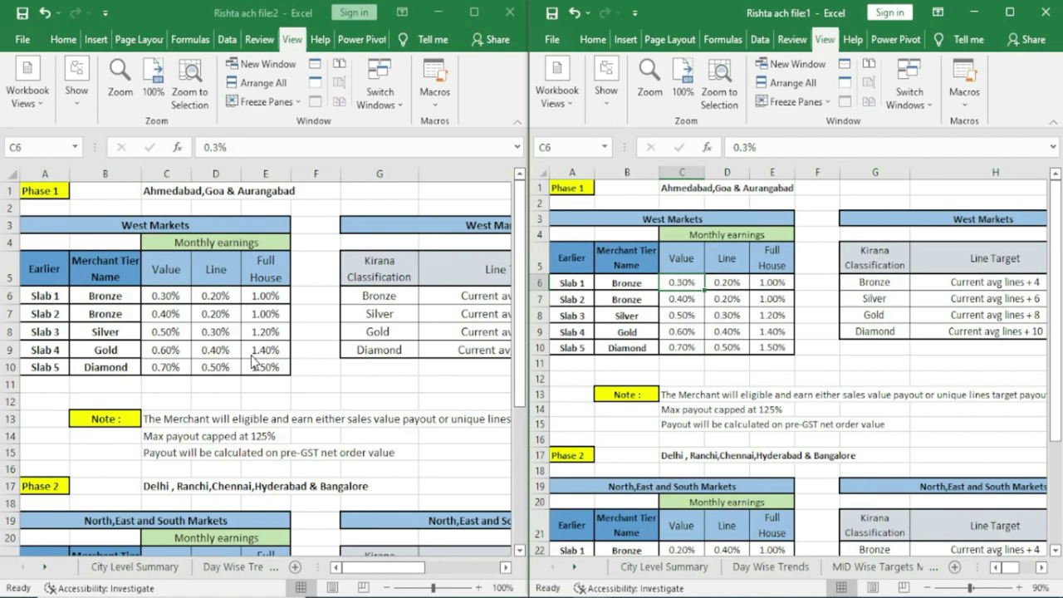
Step: Maximize the Rishta ach file1 window and look over the Freeze Panes options
{"action": "left_click", "coordinate": [1009, 12]}
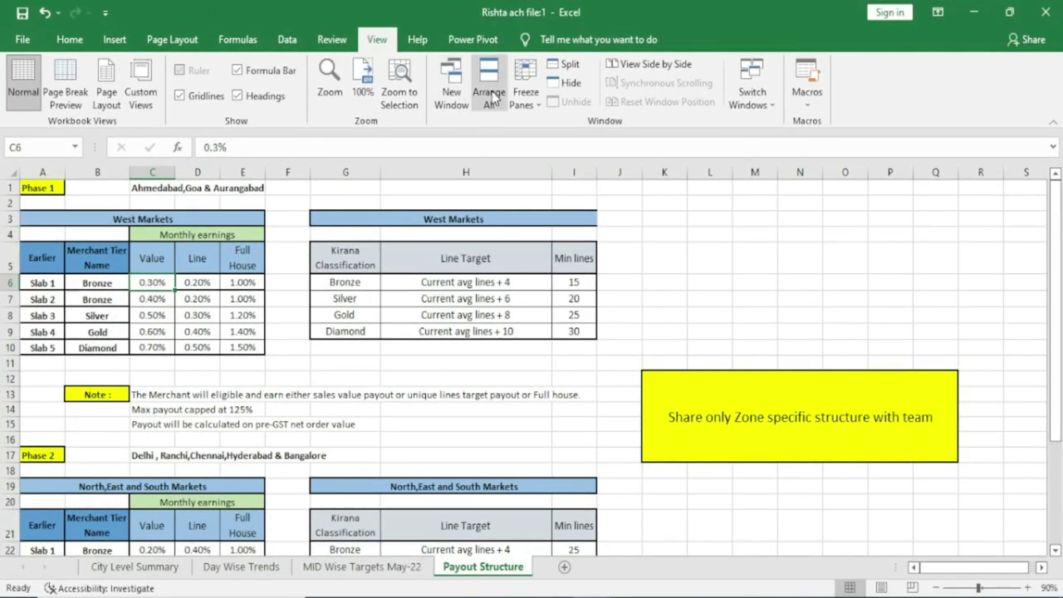
{"action": "left_click", "coordinate": [532, 110]}
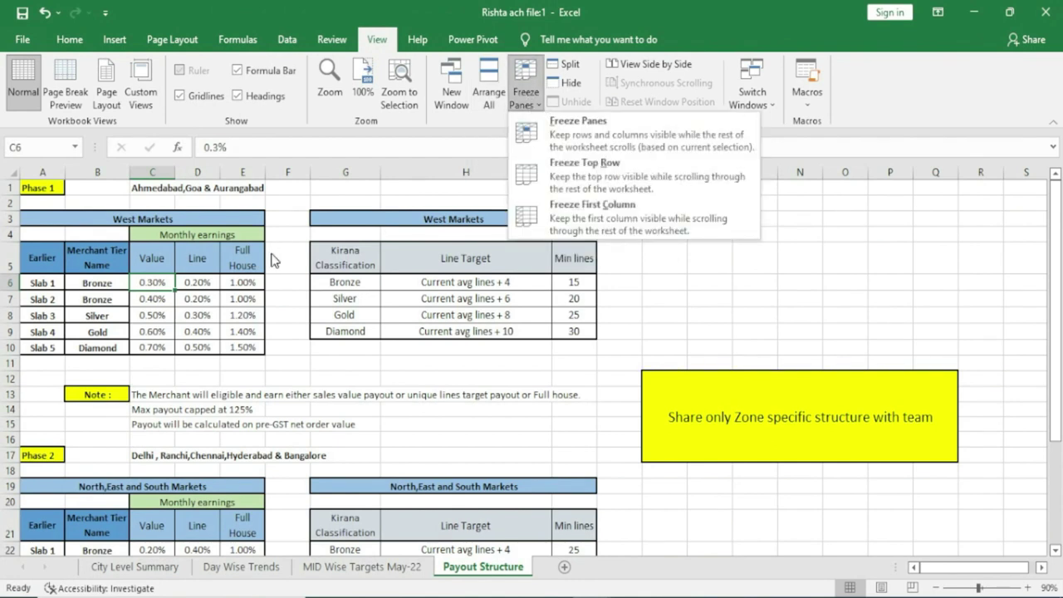
{"action": "left_click", "coordinate": [274, 260]}
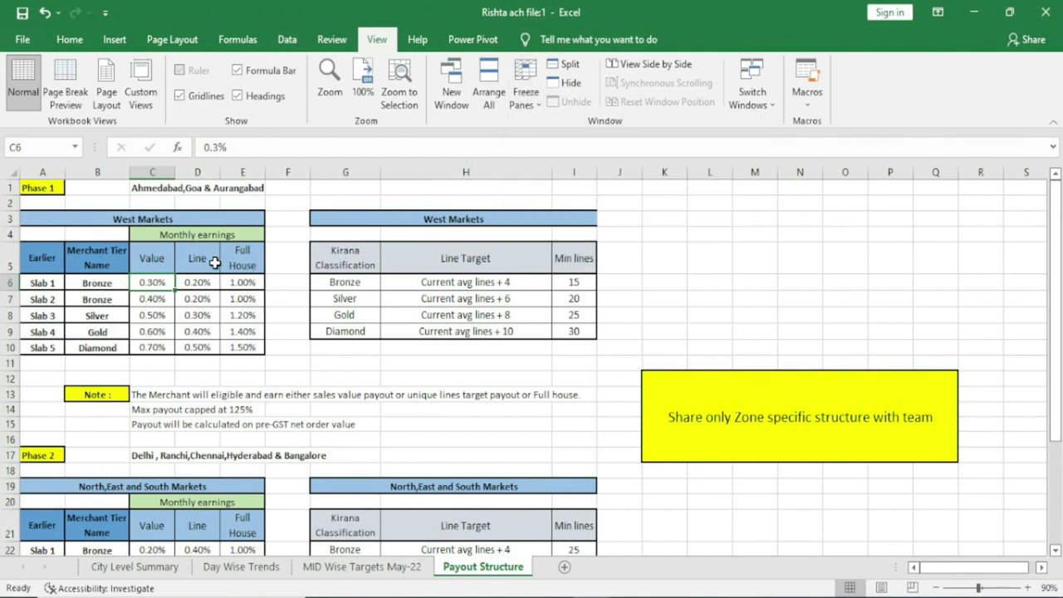
{"action": "left_click", "coordinate": [542, 112]}
{"action": "left_click", "coordinate": [529, 103]}
Step: Freeze panes at H11, above row 11 and left of column H, and scroll to test it
{"action": "left_click", "coordinate": [368, 367]}
{"action": "left_click", "coordinate": [432, 370]}
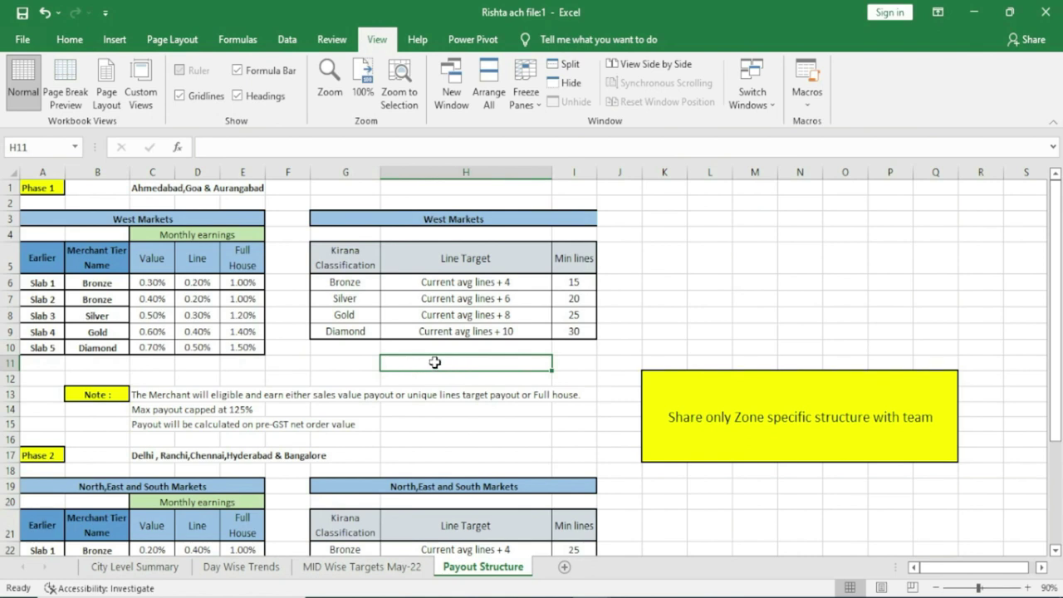
{"action": "left_click", "coordinate": [527, 98]}
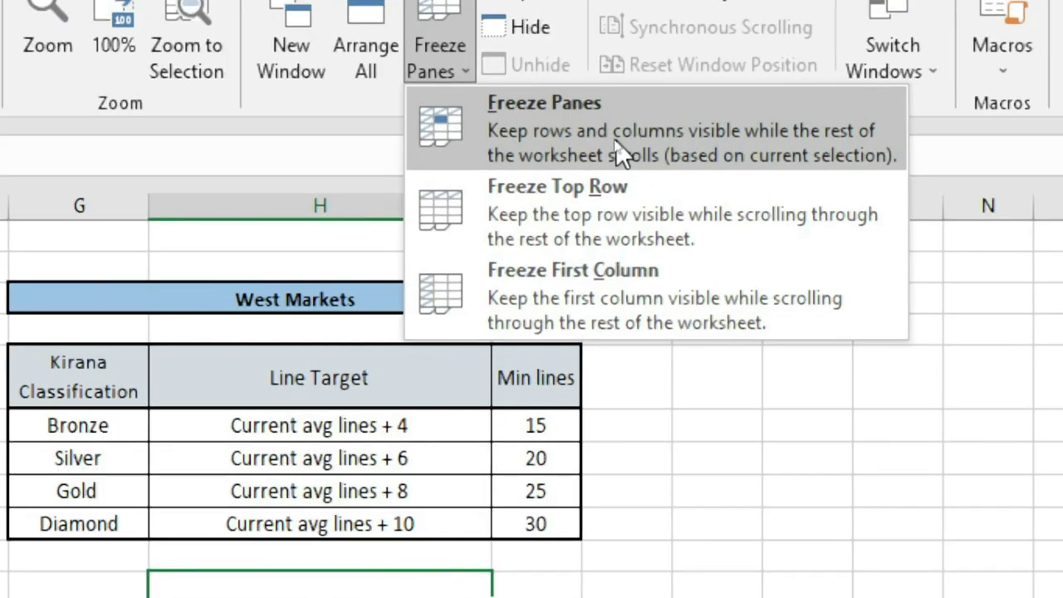
{"action": "left_click", "coordinate": [615, 139]}
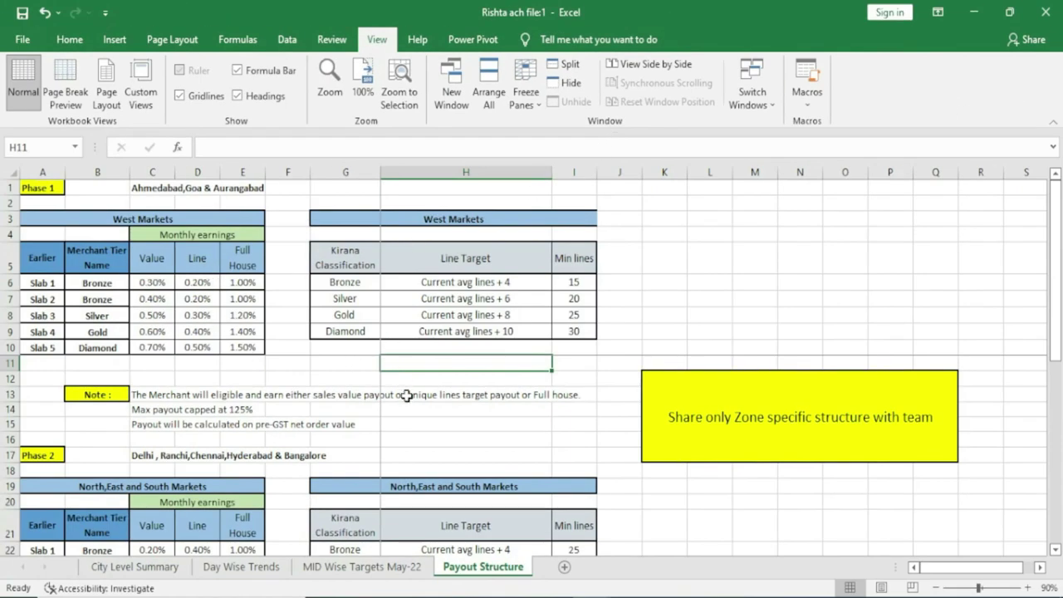
{"action": "scroll", "coordinate": [407, 396], "scroll_direction": "down", "scroll_amount": 5}
{"action": "scroll", "coordinate": [408, 398], "scroll_direction": "up", "scroll_amount": 3}
{"action": "scroll", "coordinate": [408, 397], "scroll_direction": "up", "scroll_amount": 2}
{"action": "scroll", "coordinate": [408, 397], "scroll_direction": "down", "scroll_amount": 3}
{"action": "scroll", "coordinate": [408, 397], "scroll_direction": "down", "scroll_amount": 2}
{"action": "scroll", "coordinate": [408, 397], "scroll_direction": "down", "scroll_amount": 2}
{"action": "scroll", "coordinate": [408, 397], "scroll_direction": "up", "scroll_amount": 5}
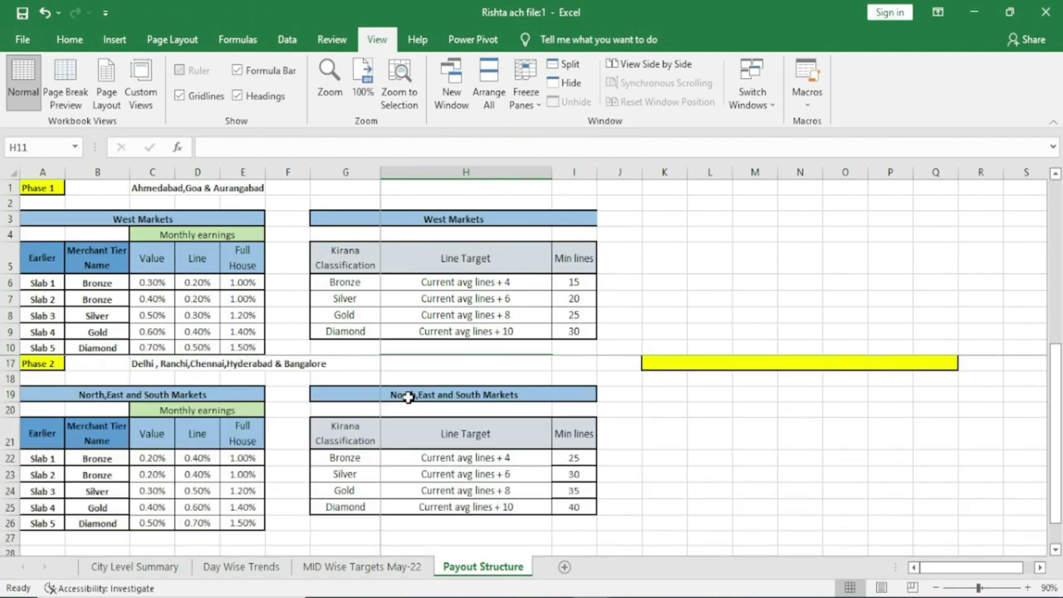
{"action": "scroll", "coordinate": [415, 373], "scroll_direction": "up", "scroll_amount": 2}
Step: Select H7 and E30 while scrolling to confirm the frozen rows and columns stay fixed
{"action": "left_click", "coordinate": [434, 302]}
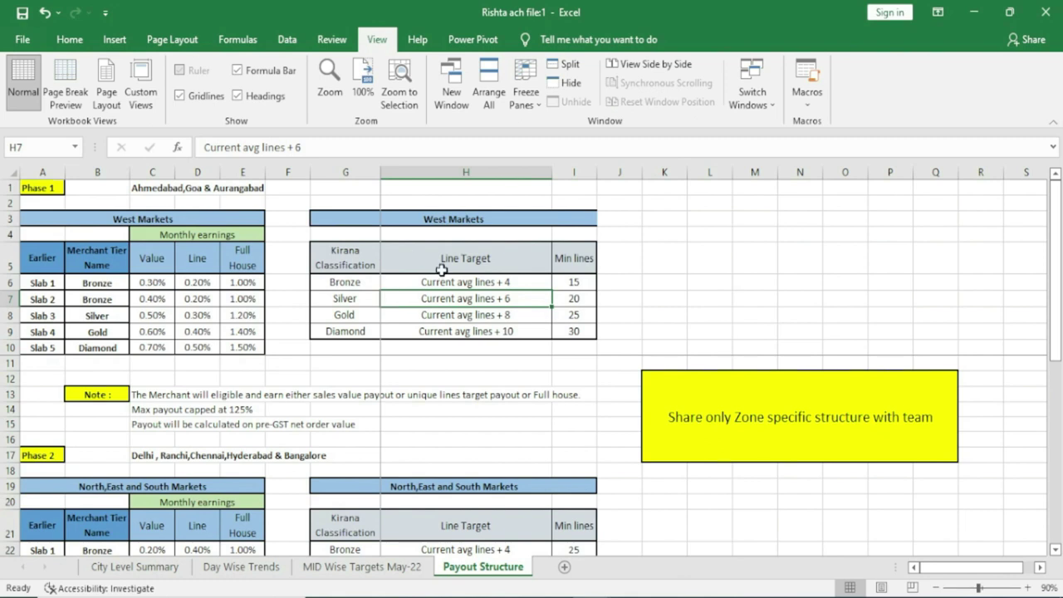
{"action": "scroll", "coordinate": [433, 275], "scroll_direction": "down", "scroll_amount": 3}
{"action": "scroll", "coordinate": [433, 276], "scroll_direction": "down", "scroll_amount": 3}
{"action": "scroll", "coordinate": [433, 276], "scroll_direction": "up", "scroll_amount": 6}
{"action": "scroll", "coordinate": [448, 404], "scroll_direction": "down", "scroll_amount": 4}
{"action": "scroll", "coordinate": [448, 404], "scroll_direction": "down", "scroll_amount": 1}
{"action": "scroll", "coordinate": [449, 404], "scroll_direction": "down", "scroll_amount": 1}
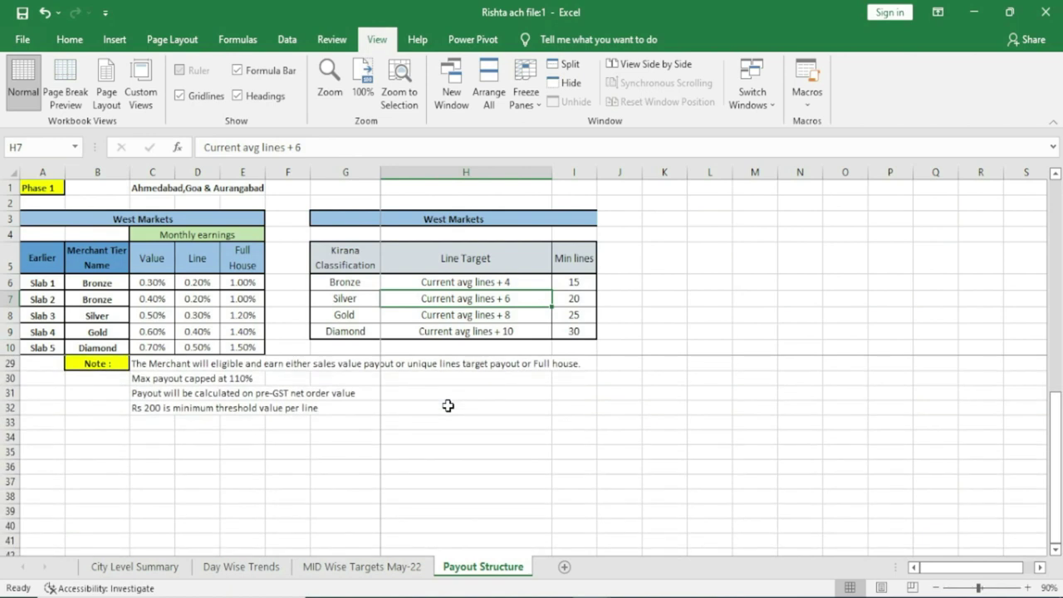
{"action": "left_click", "coordinate": [250, 381]}
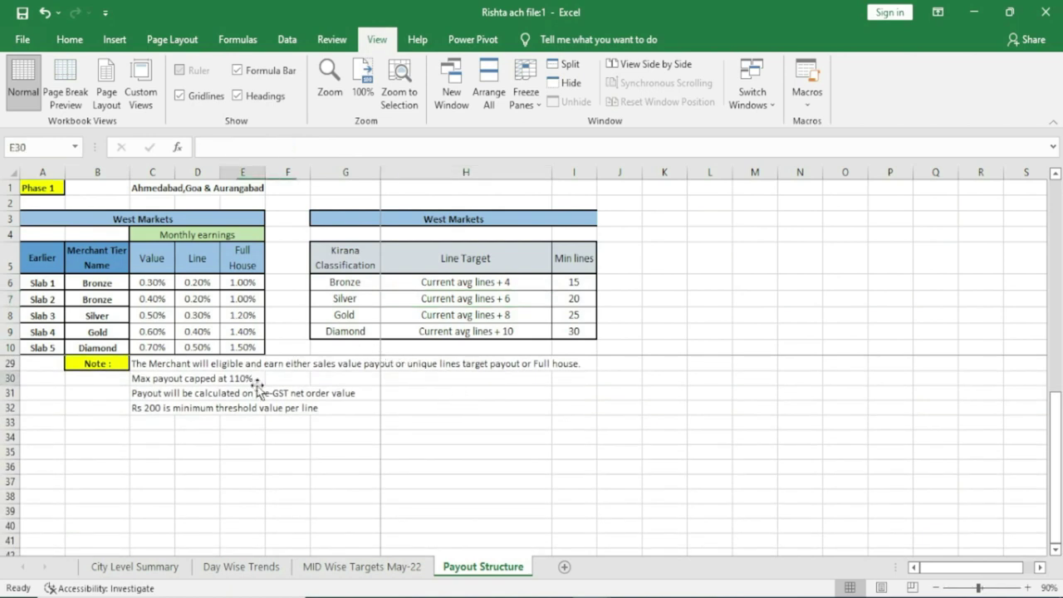
{"action": "scroll", "coordinate": [434, 448], "scroll_direction": "down", "scroll_amount": 1}
{"action": "scroll", "coordinate": [433, 448], "scroll_direction": "down", "scroll_amount": 9}
{"action": "scroll", "coordinate": [434, 448], "scroll_direction": "up", "scroll_amount": 12}
{"action": "scroll", "coordinate": [433, 448], "scroll_direction": "up", "scroll_amount": 2}
{"action": "scroll", "coordinate": [434, 449], "scroll_direction": "up", "scroll_amount": 2}
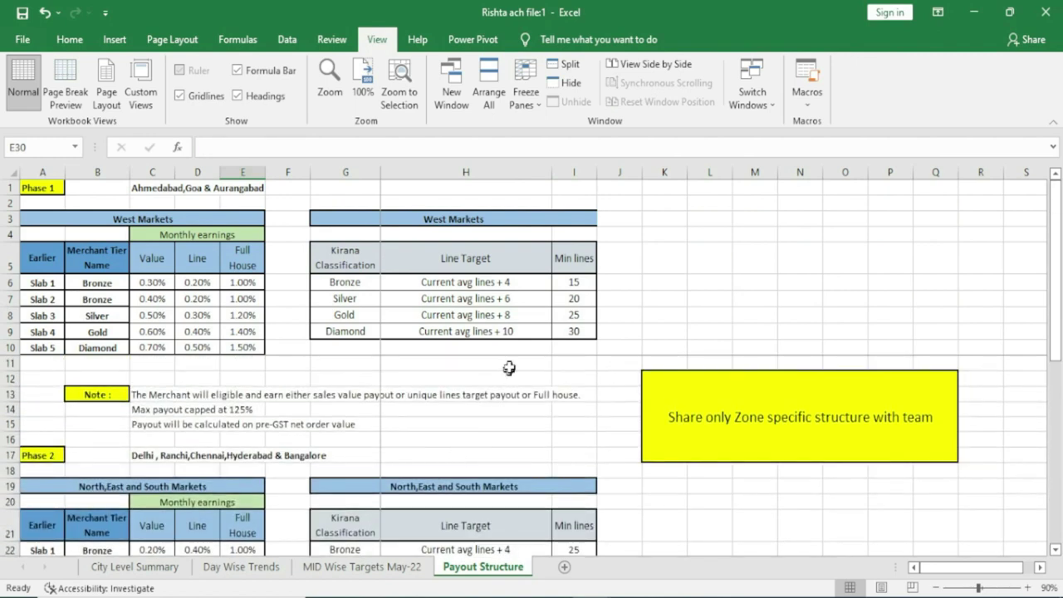
Step: Unfreeze the panes and switch to the other copy of the workbook
{"action": "left_click", "coordinate": [525, 101]}
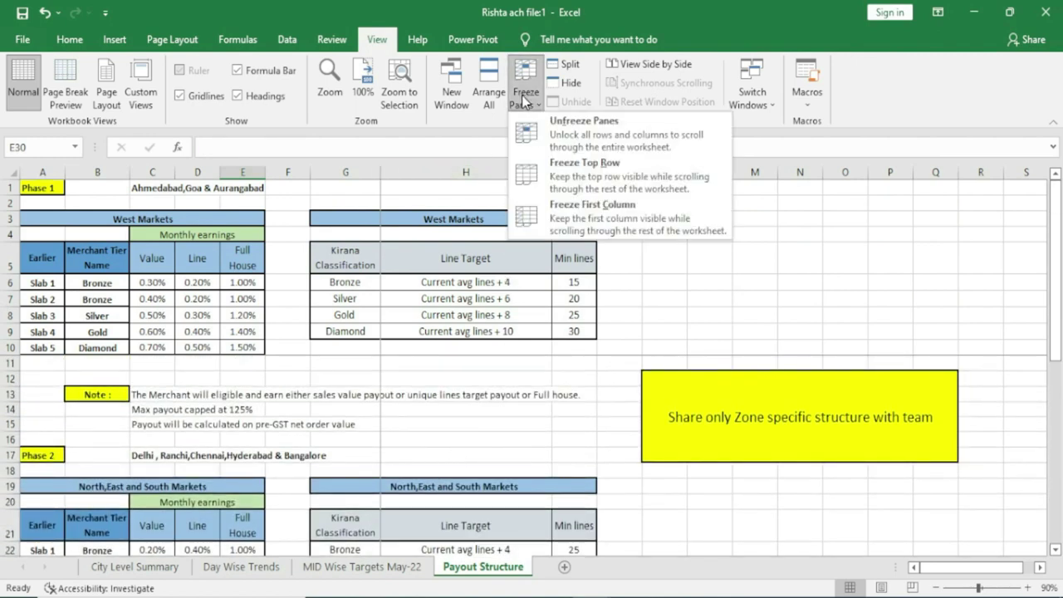
{"action": "left_click", "coordinate": [592, 134]}
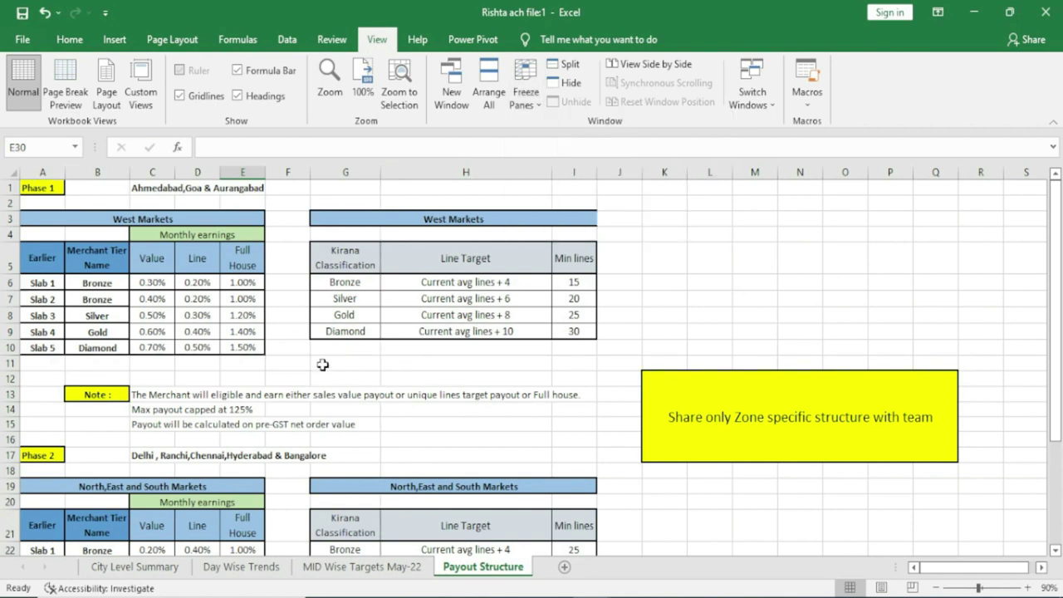
{"action": "key", "text": "ctrl+F6"}
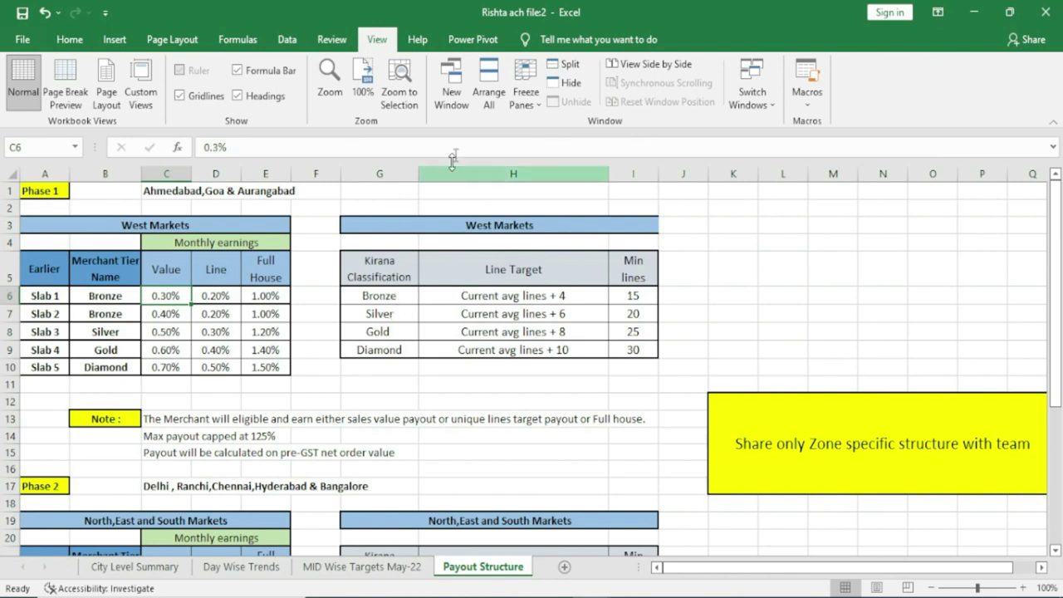
{"action": "left_click", "coordinate": [515, 106]}
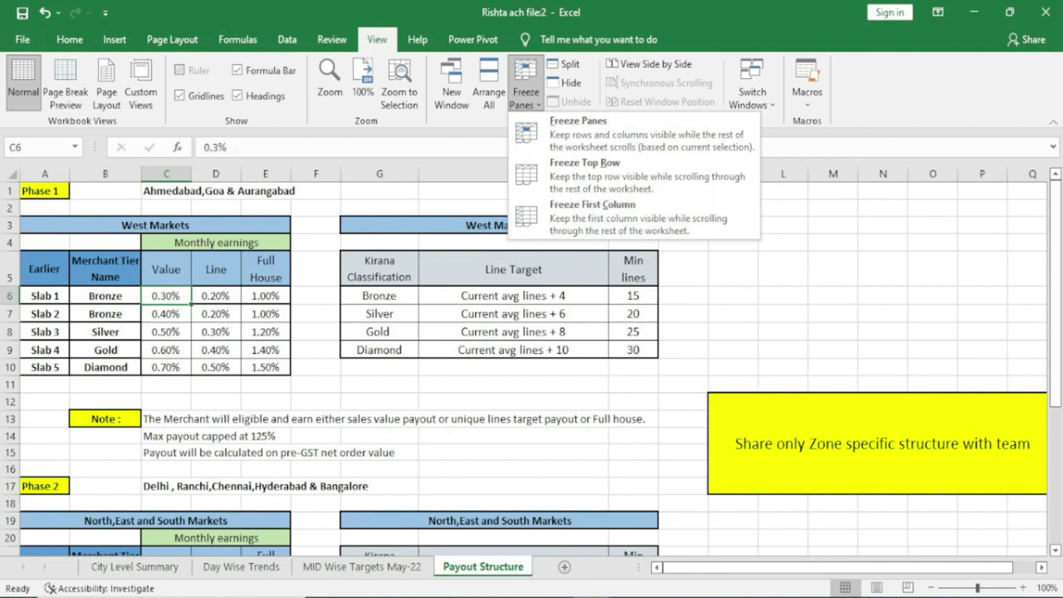
Step: Switch to the salary sheet workbook and dismiss the genuine Office licence warning
{"action": "mouse_move", "coordinate": [591, 581]}
{"action": "left_click", "coordinate": [692, 535]}
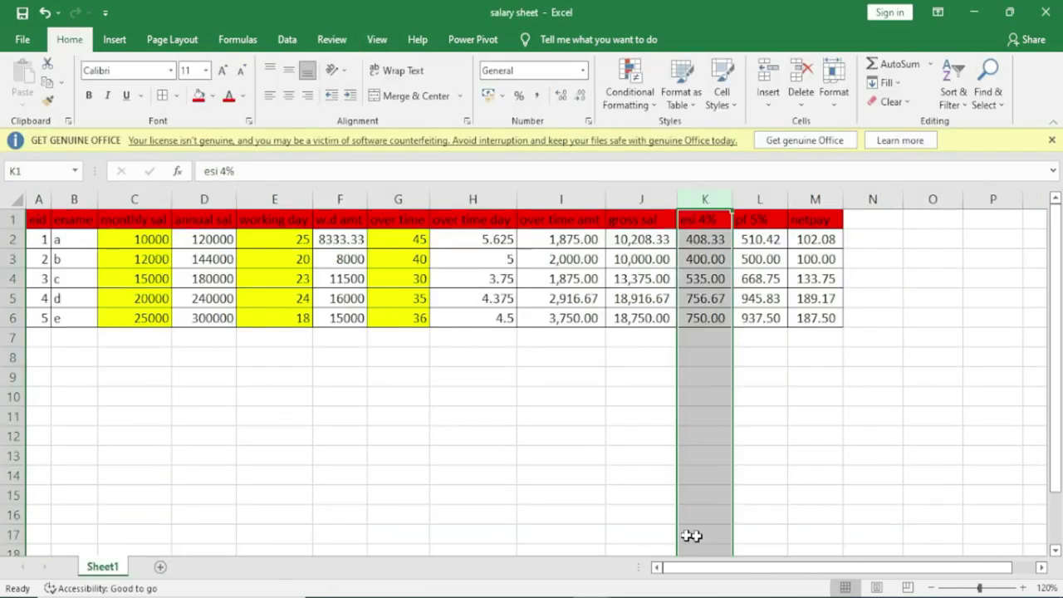
{"action": "left_click", "coordinate": [342, 457]}
{"action": "left_click", "coordinate": [1051, 139]}
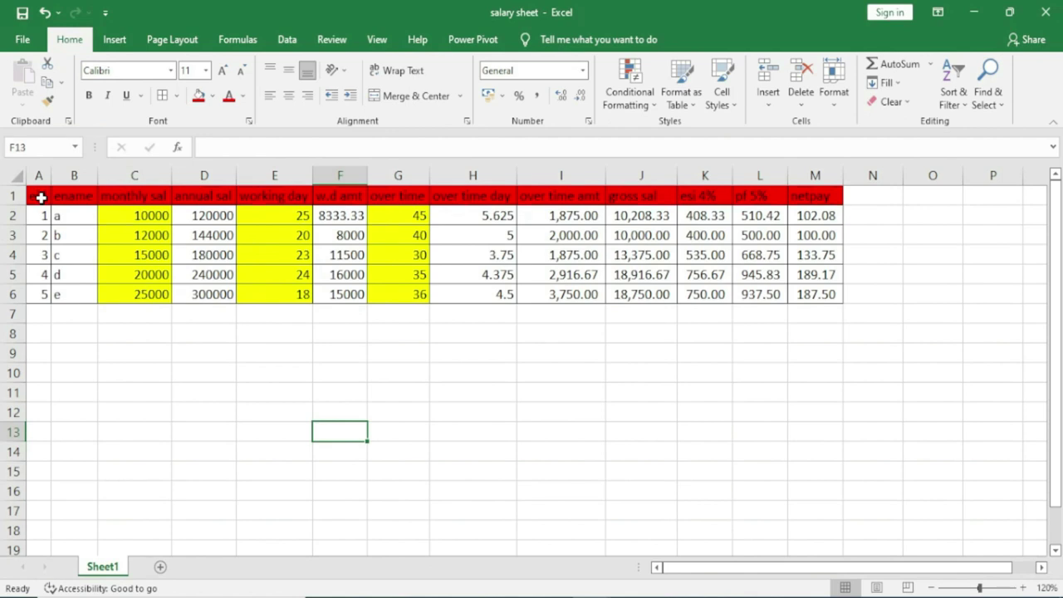
Step: Freeze the top header row A1:M1 and scroll to check it stays in place
{"action": "left_click_drag", "start_coordinate": [43, 195], "coordinate": [841, 200]}
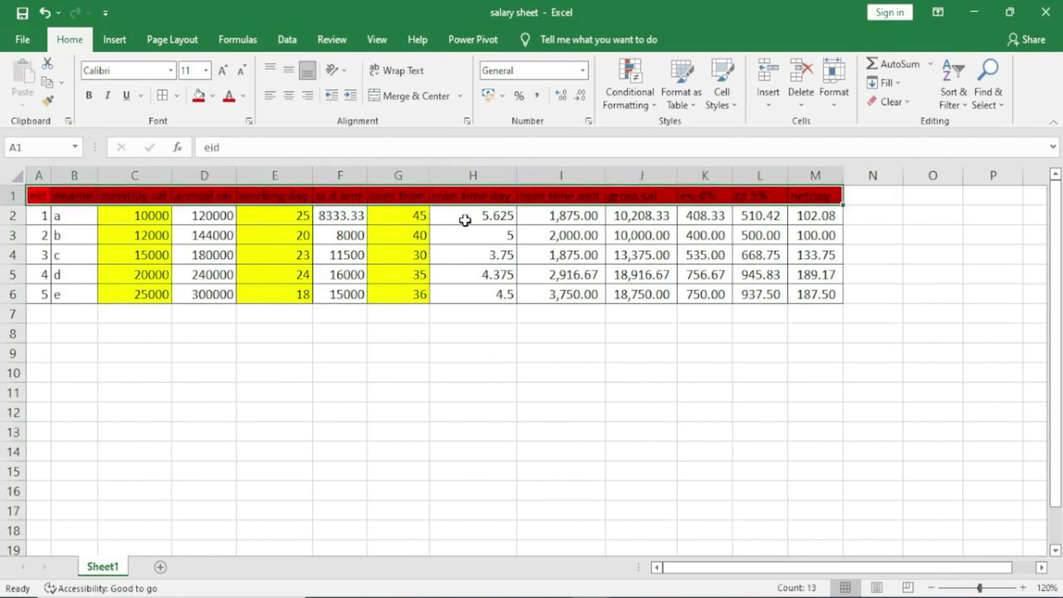
{"action": "left_click", "coordinate": [369, 40]}
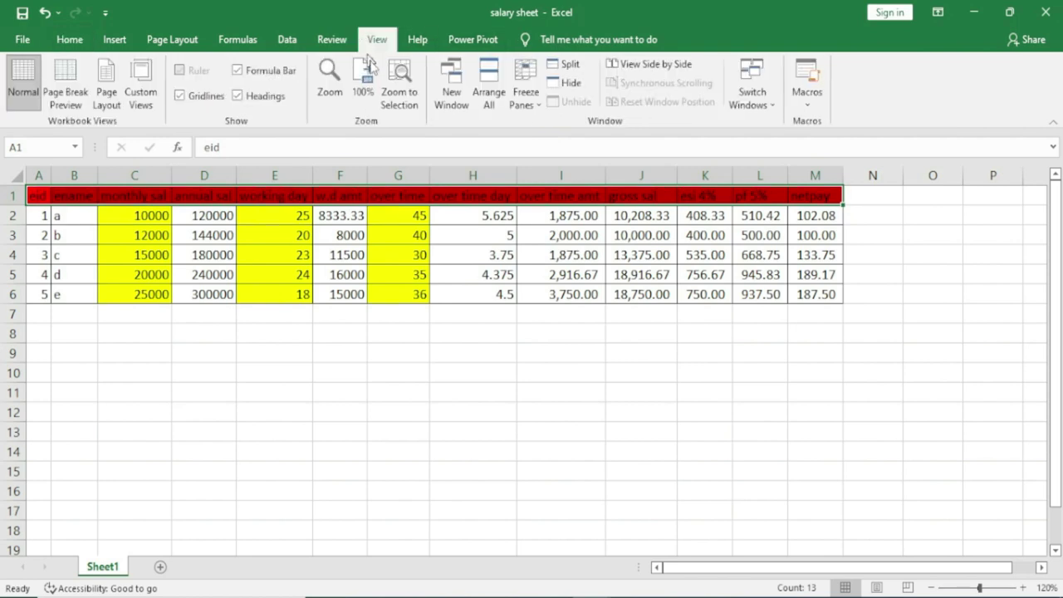
{"action": "left_click", "coordinate": [526, 103]}
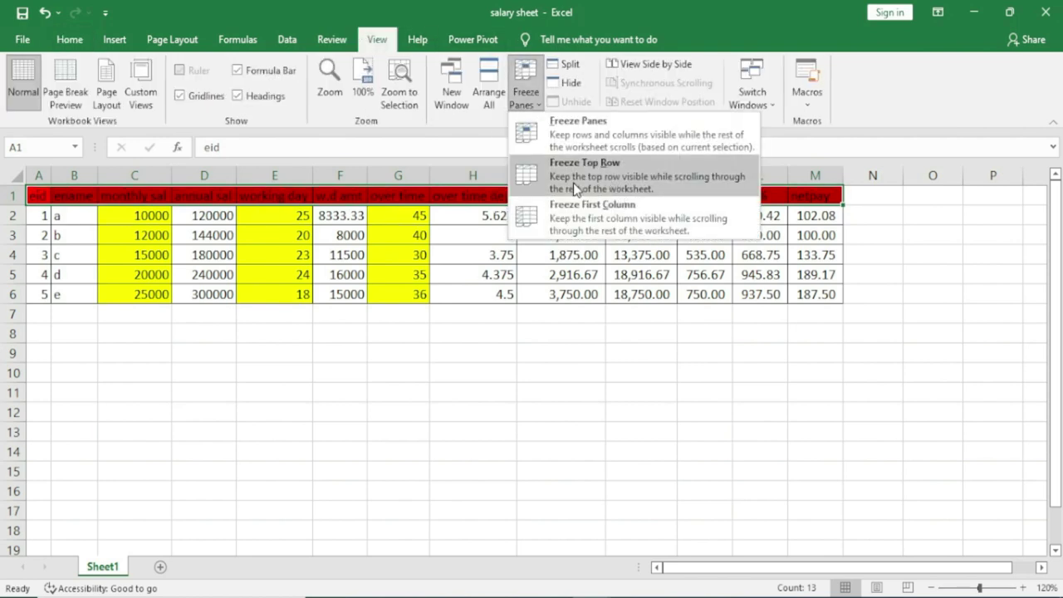
{"action": "left_click", "coordinate": [605, 178]}
{"action": "left_click", "coordinate": [491, 419]}
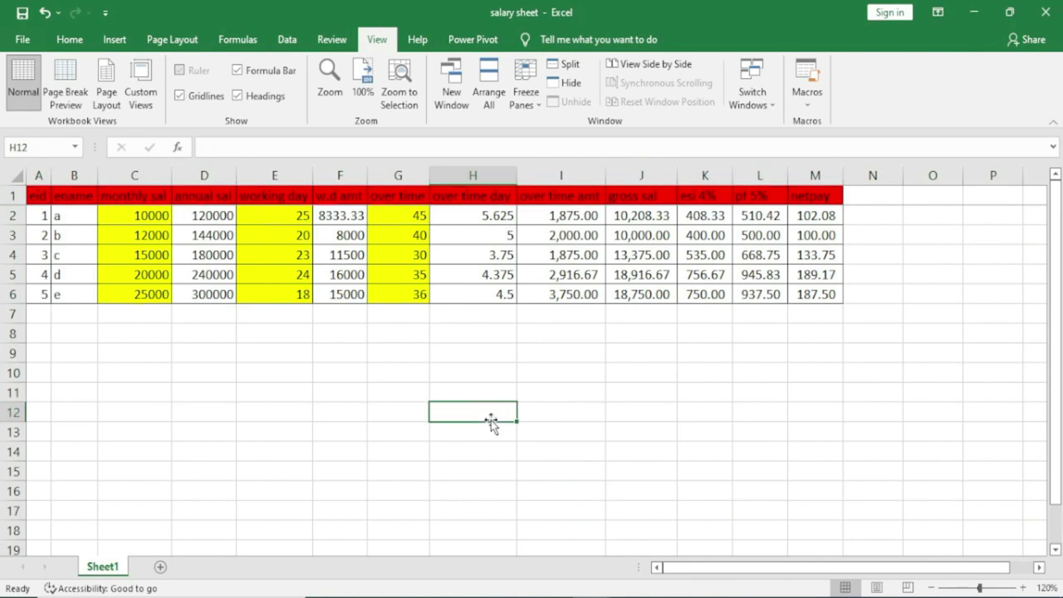
{"action": "scroll", "coordinate": [381, 318], "scroll_direction": "down", "scroll_amount": 1}
{"action": "scroll", "coordinate": [380, 316], "scroll_direction": "down", "scroll_amount": 1}
{"action": "scroll", "coordinate": [380, 316], "scroll_direction": "up", "scroll_amount": 1}
{"action": "scroll", "coordinate": [380, 316], "scroll_direction": "up", "scroll_amount": 1}
Step: Select cells D7, D10 and D13 through M13 while scrolling to test the frozen header row
{"action": "left_click", "coordinate": [16, 196]}
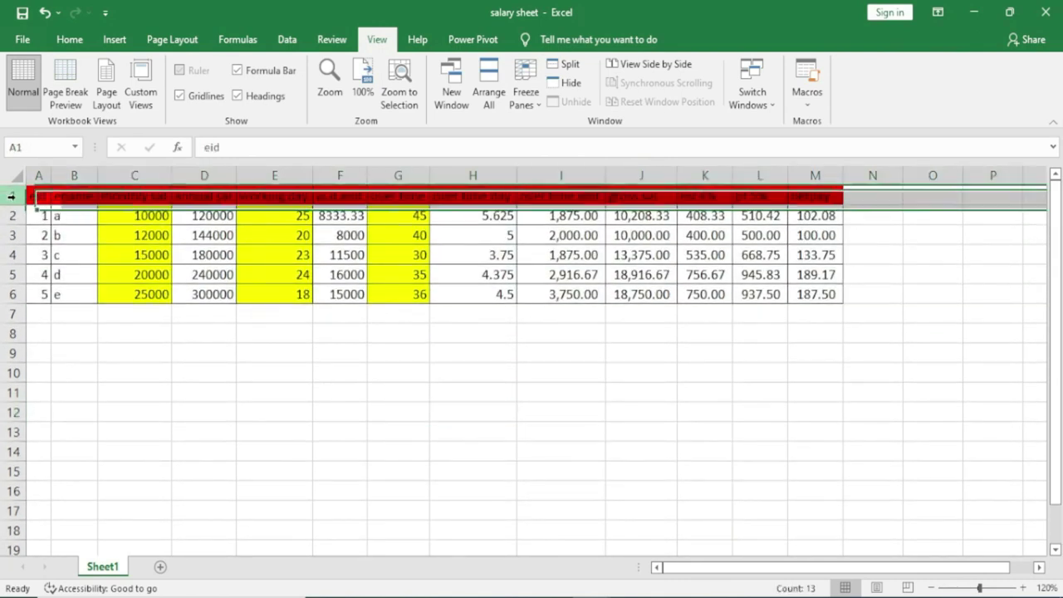
{"action": "left_click", "coordinate": [176, 371]}
{"action": "left_click", "coordinate": [221, 318]}
{"action": "scroll", "coordinate": [214, 345], "scroll_direction": "down", "scroll_amount": 1}
{"action": "scroll", "coordinate": [215, 344], "scroll_direction": "down", "scroll_amount": 2}
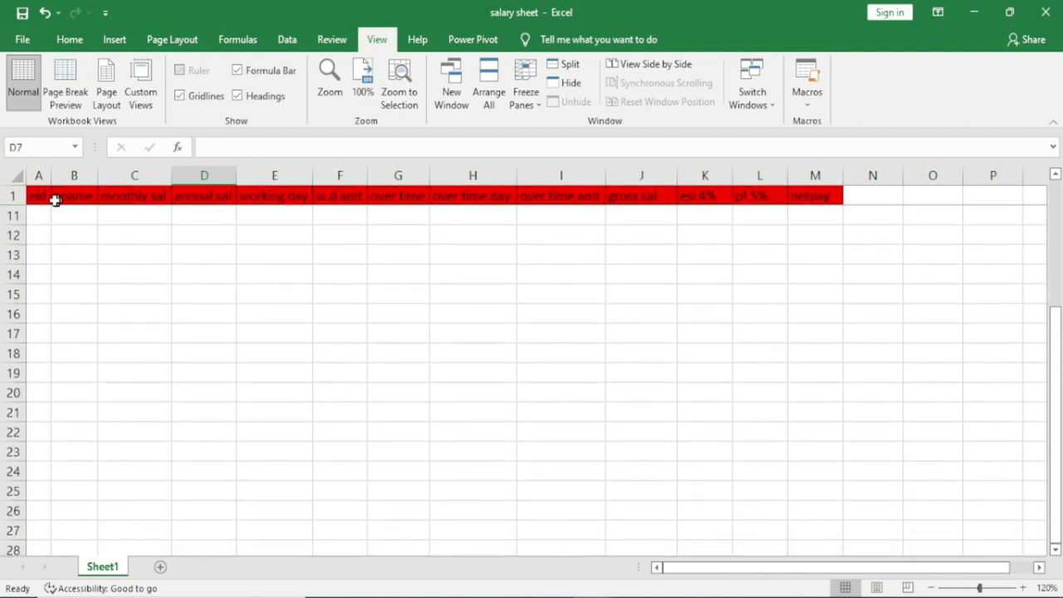
{"action": "left_click", "coordinate": [15, 196]}
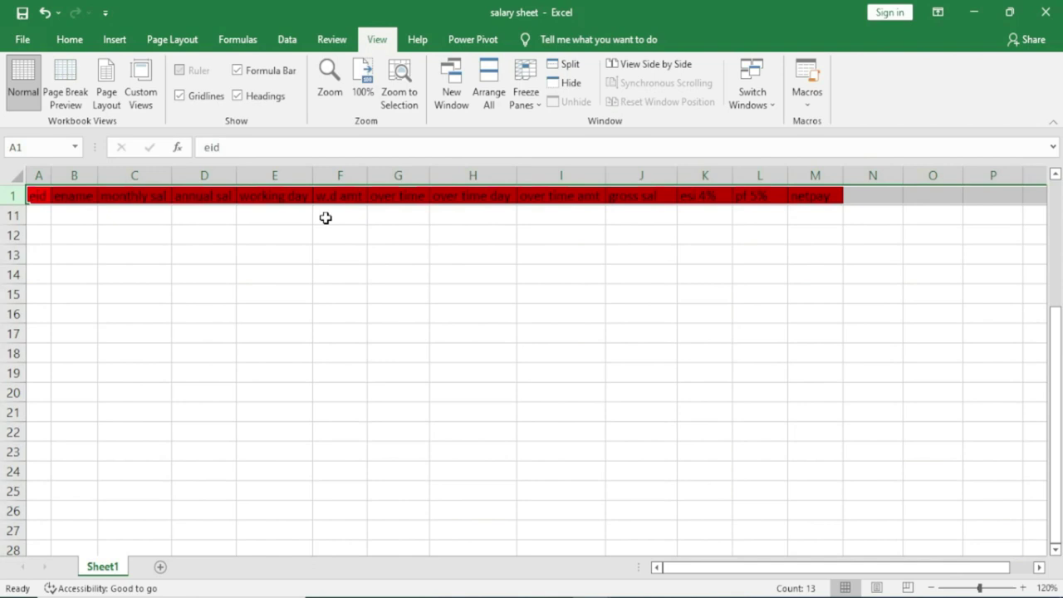
{"action": "left_click", "coordinate": [188, 257]}
{"action": "left_click", "coordinate": [358, 254]}
{"action": "left_click", "coordinate": [561, 251]}
{"action": "left_click", "coordinate": [720, 252]}
{"action": "left_click", "coordinate": [822, 254]}
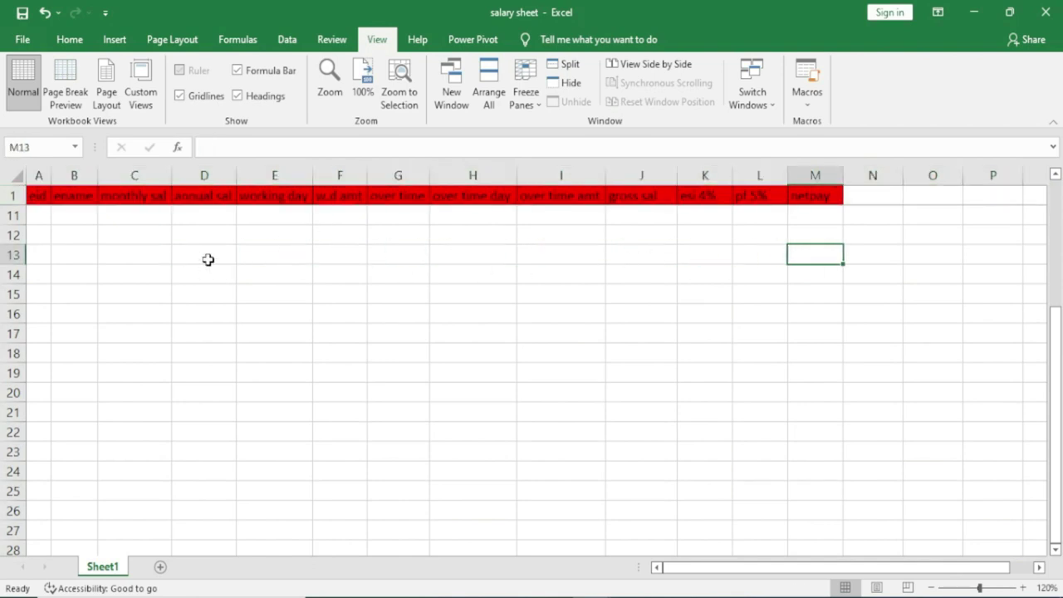
{"action": "left_click", "coordinate": [203, 257]}
{"action": "scroll", "coordinate": [191, 260], "scroll_direction": "up", "scroll_amount": 3}
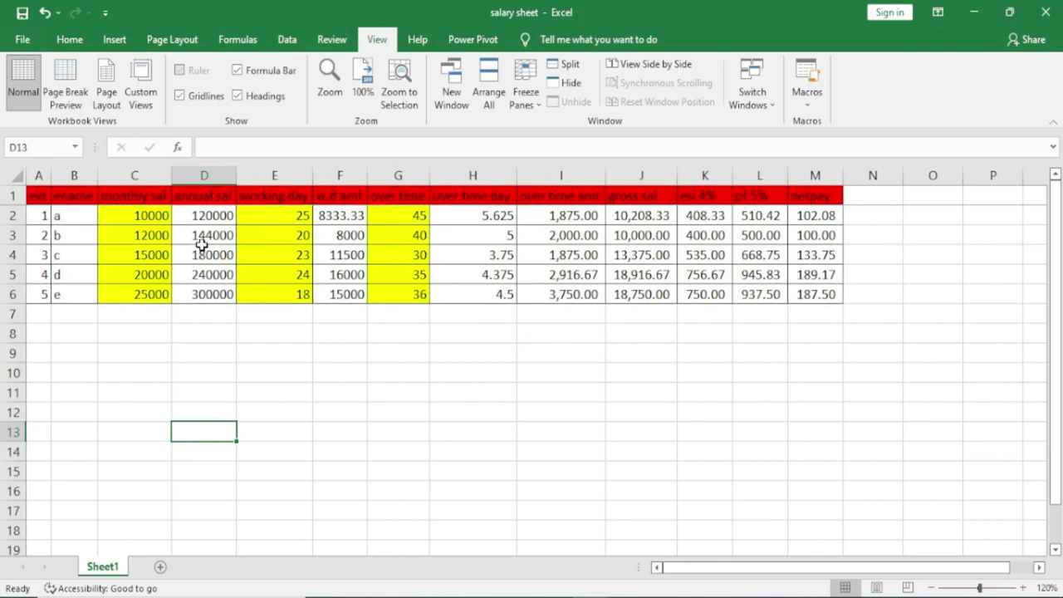
Step: Reapply the top-row freeze, then freeze the eid column A and select cell C9
{"action": "left_click", "coordinate": [525, 101]}
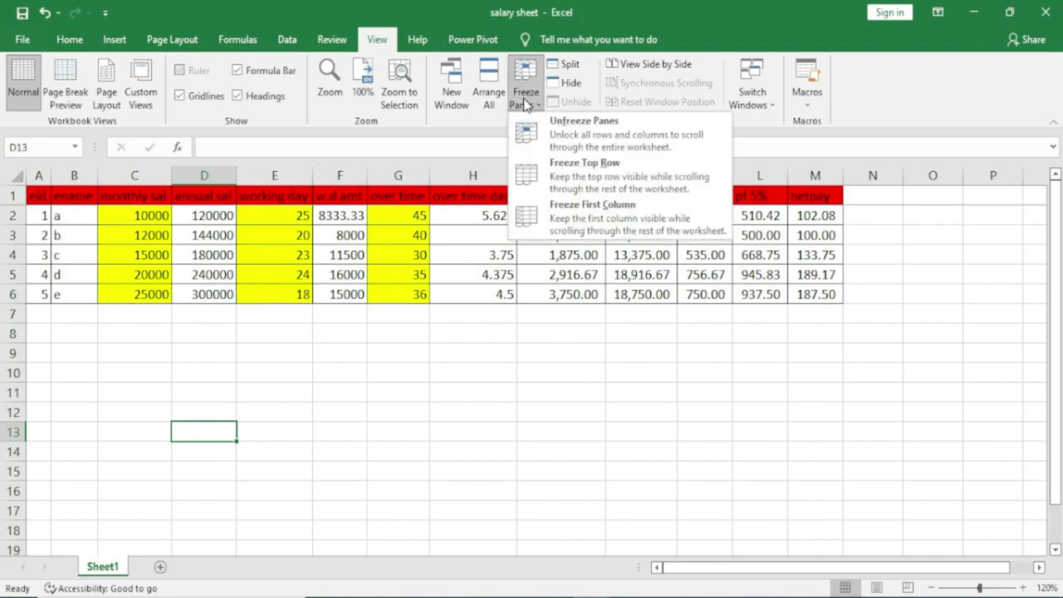
{"action": "left_click", "coordinate": [599, 162]}
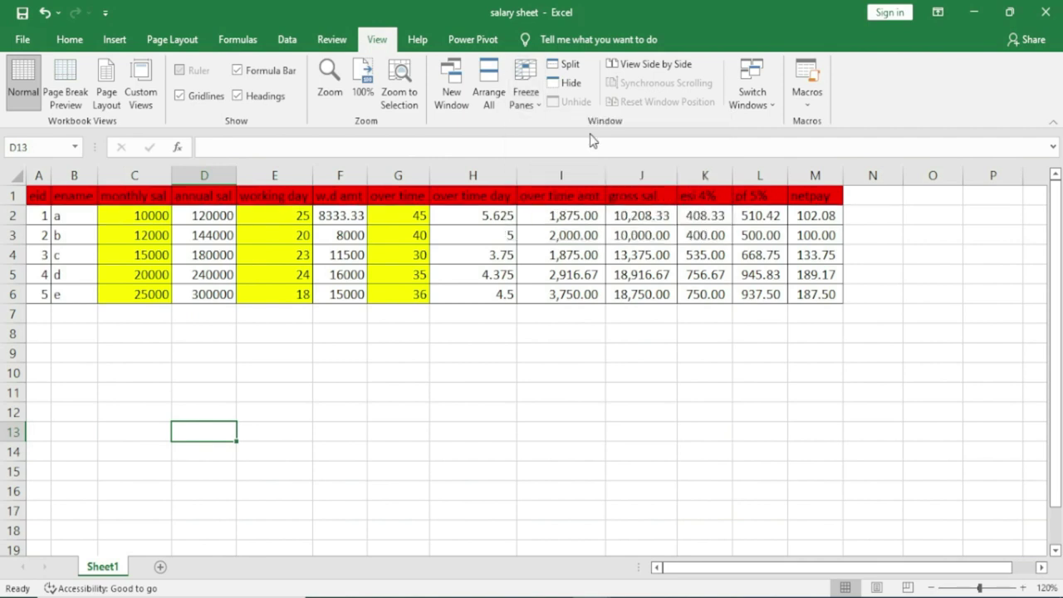
{"action": "left_click", "coordinate": [38, 168]}
{"action": "left_click", "coordinate": [536, 111]}
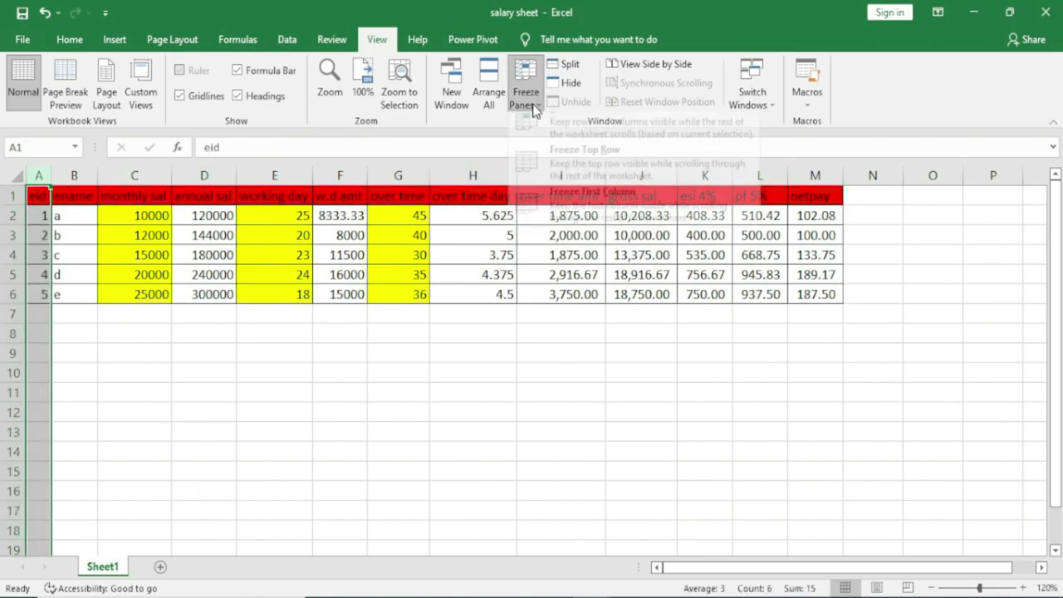
{"action": "left_click", "coordinate": [595, 216]}
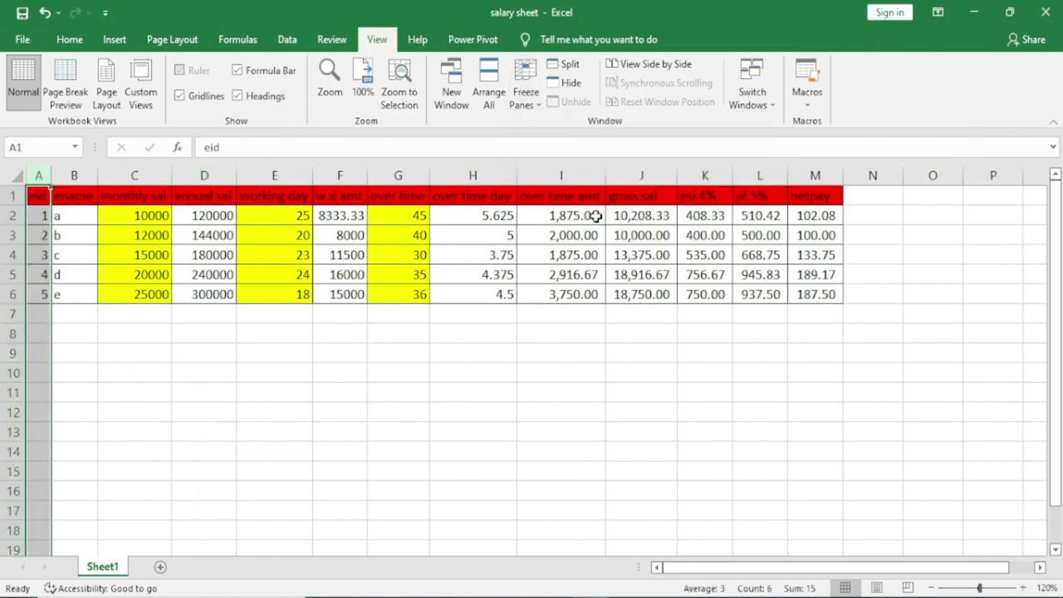
{"action": "left_click", "coordinate": [295, 428]}
{"action": "left_click", "coordinate": [111, 357]}
Step: Move right along row 9 past the frozen column, then unfreeze all panes
{"action": "key", "text": "Right"}
{"action": "key", "text": "Right"}
{"action": "key", "text": "Right"}
{"action": "key", "text": "Right"}
{"action": "key", "text": "Right"}
{"action": "key", "text": "Right"}
{"action": "key", "text": "Right"}
{"action": "key", "text": "Right"}
{"action": "key", "text": "Right"}
{"action": "key", "text": "Right"}
{"action": "key", "text": "Right"}
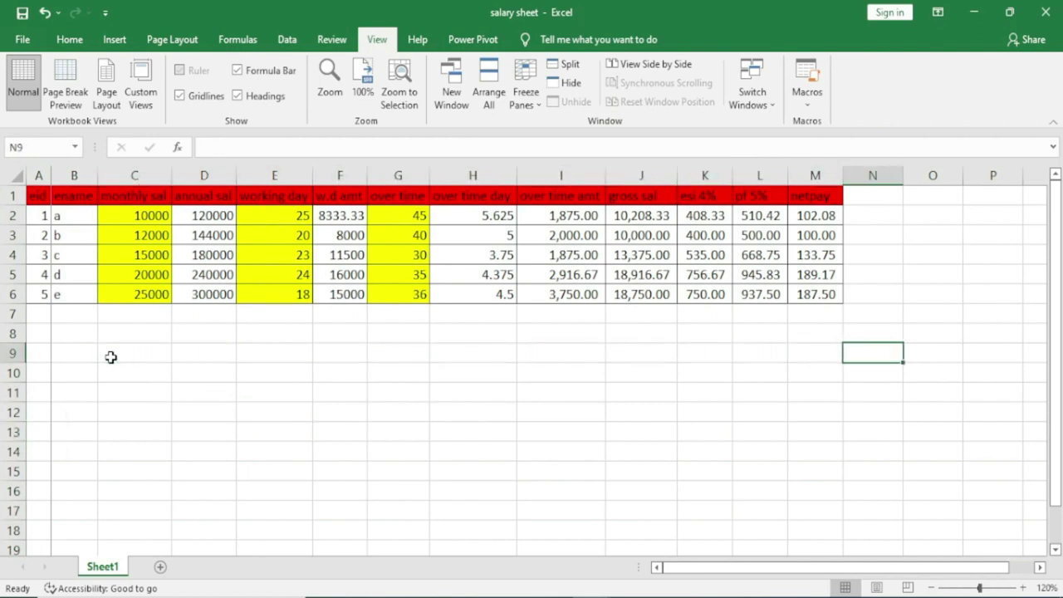
{"action": "key", "text": "Right"}
{"action": "key", "text": "Right"}
{"action": "key", "text": "Right"}
{"action": "key", "text": "Right"}
{"action": "key", "text": "Right"}
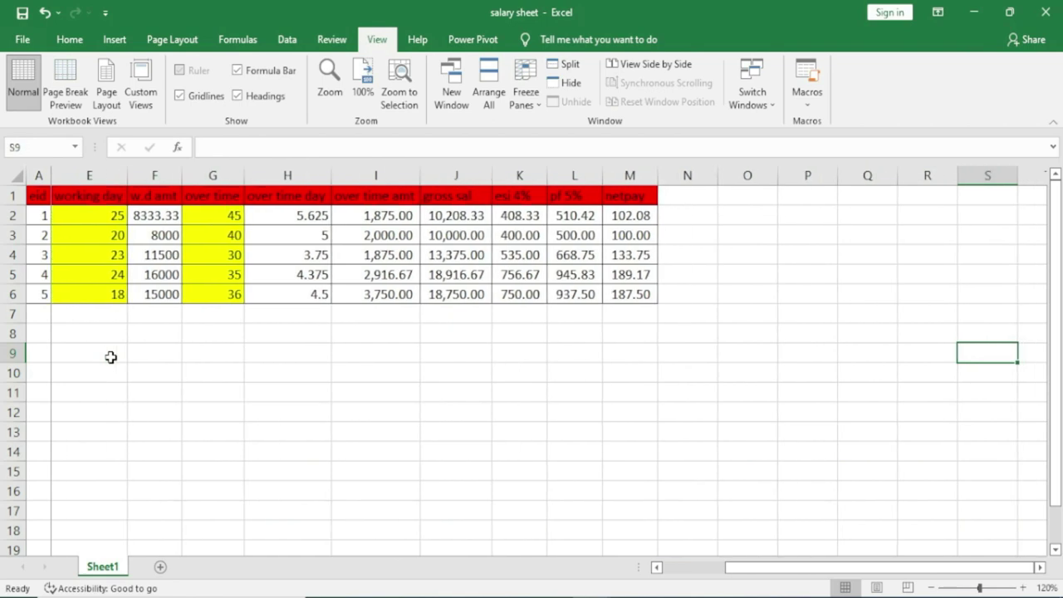
{"action": "key", "text": "Right"}
{"action": "key", "text": "Right"}
{"action": "key", "text": "Right"}
{"action": "key", "text": "Right"}
{"action": "key", "text": "Right"}
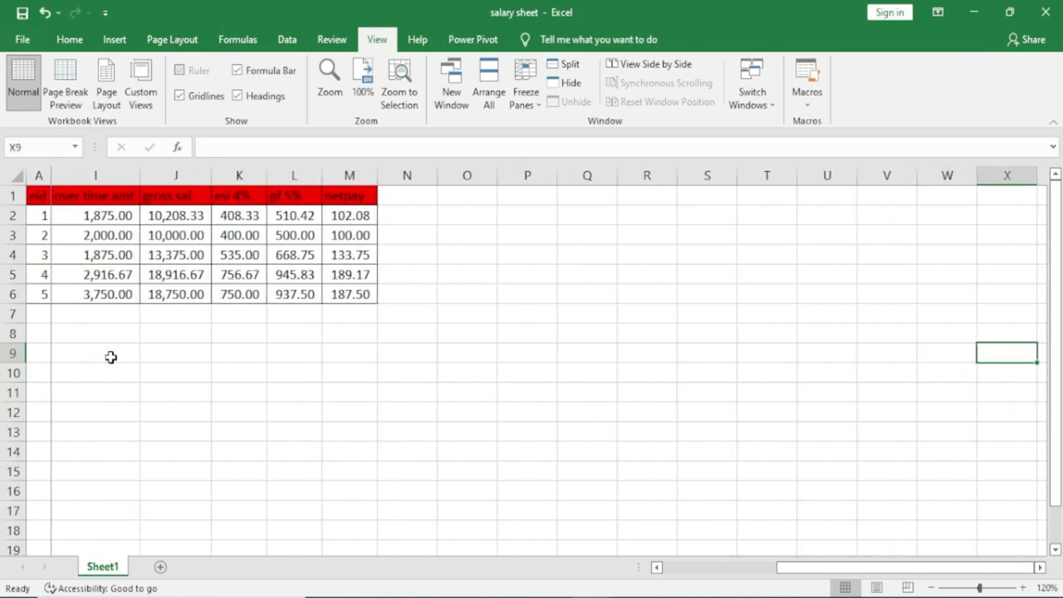
{"action": "key", "text": "Right"}
{"action": "key", "text": "Right"}
{"action": "key", "text": "Right"}
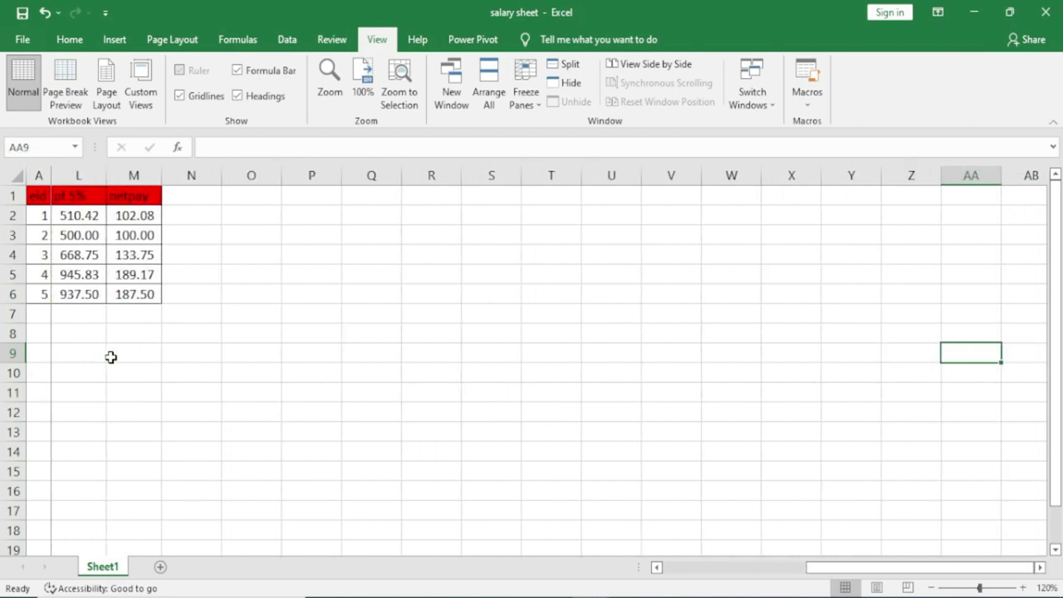
{"action": "left_click", "coordinate": [525, 110]}
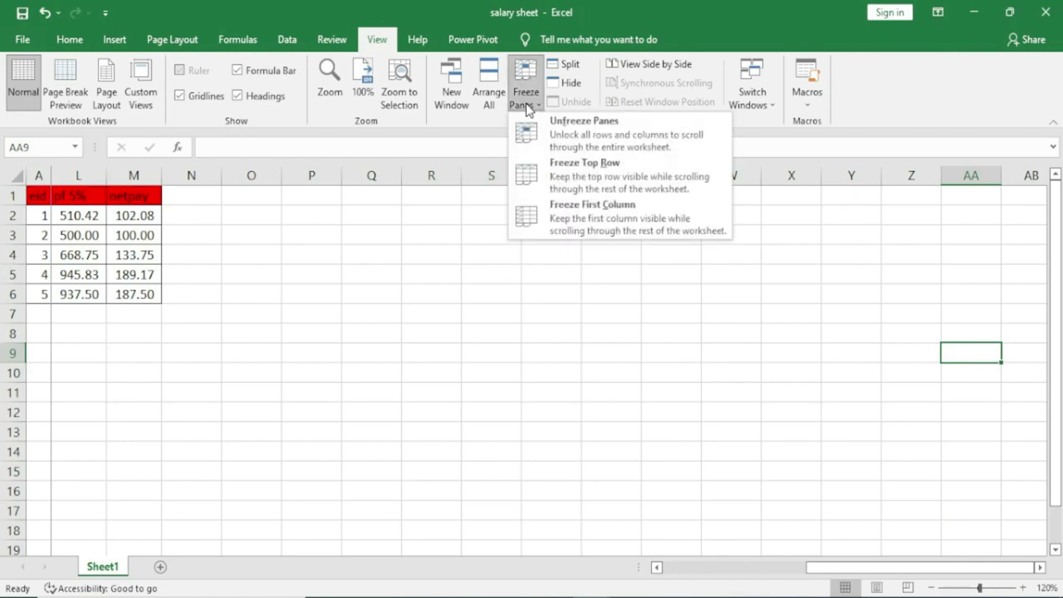
{"action": "left_click", "coordinate": [587, 138]}
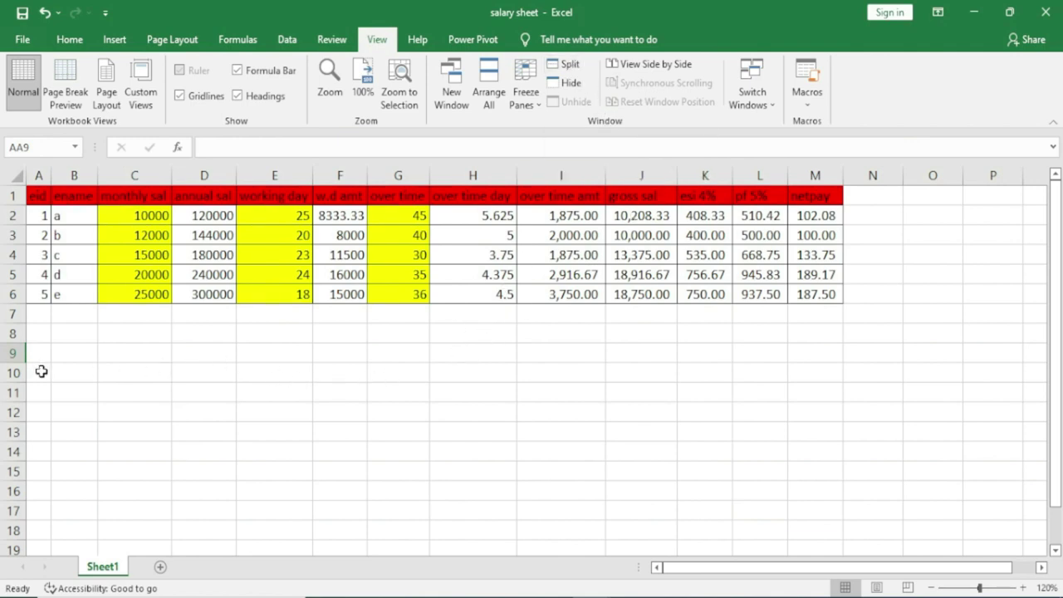
{"action": "left_click", "coordinate": [138, 355]}
{"action": "left_click", "coordinate": [566, 65]}
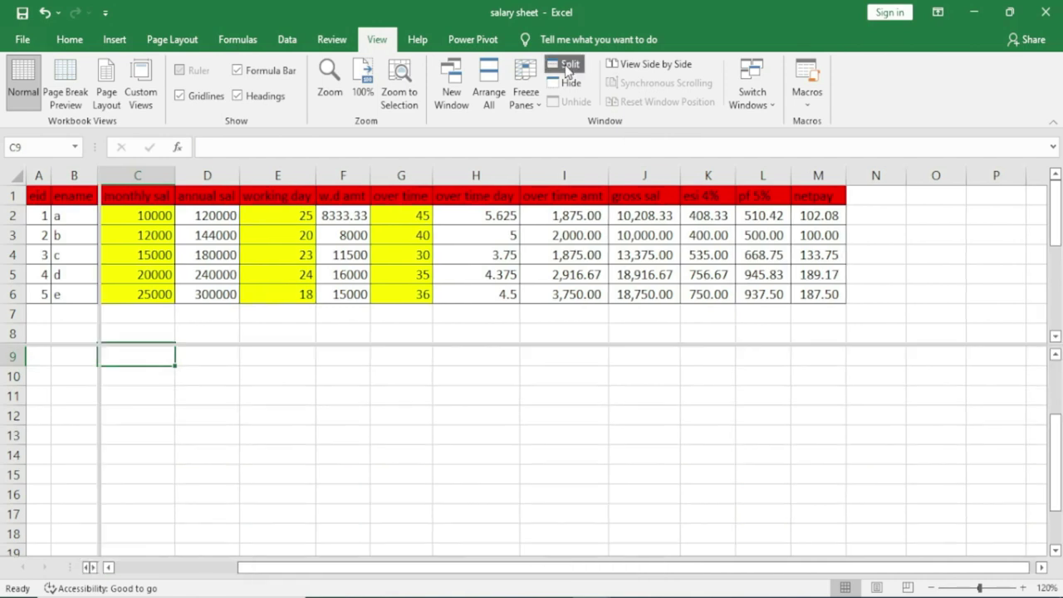
{"action": "left_click_drag", "start_coordinate": [98, 347], "coordinate": [517, 373]}
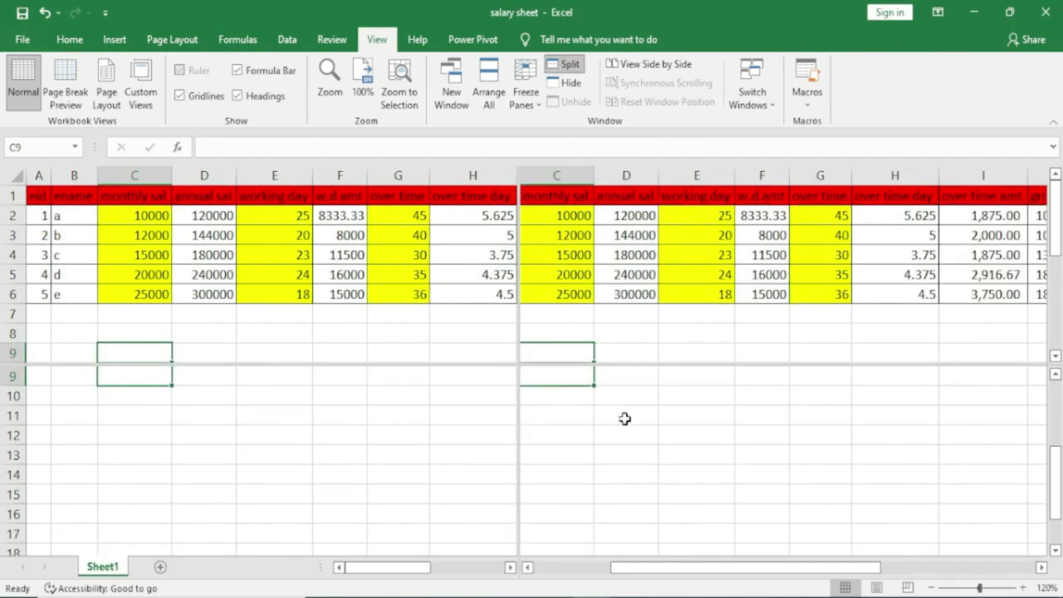
{"action": "scroll", "coordinate": [618, 419], "scroll_direction": "down", "scroll_amount": 2}
{"action": "scroll", "coordinate": [618, 421], "scroll_direction": "up", "scroll_amount": 3}
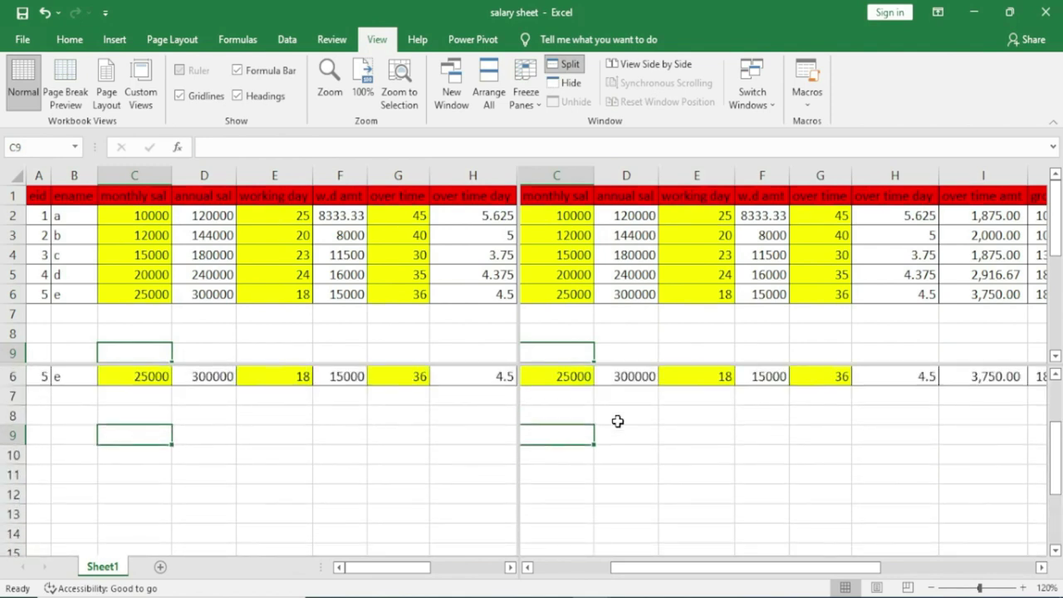
{"action": "scroll", "coordinate": [618, 421], "scroll_direction": "up", "scroll_amount": 2}
{"action": "scroll", "coordinate": [618, 421], "scroll_direction": "down", "scroll_amount": 2}
{"action": "scroll", "coordinate": [618, 421], "scroll_direction": "down", "scroll_amount": 2}
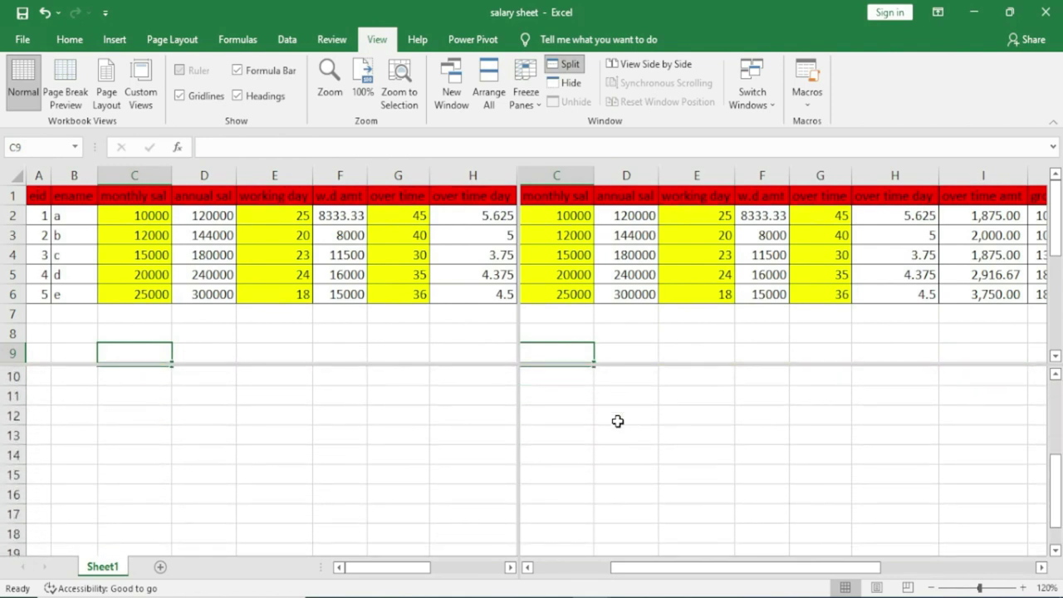
{"action": "scroll", "coordinate": [618, 421], "scroll_direction": "up", "scroll_amount": 4}
{"action": "left_click", "coordinate": [574, 268]}
{"action": "left_click", "coordinate": [572, 416]}
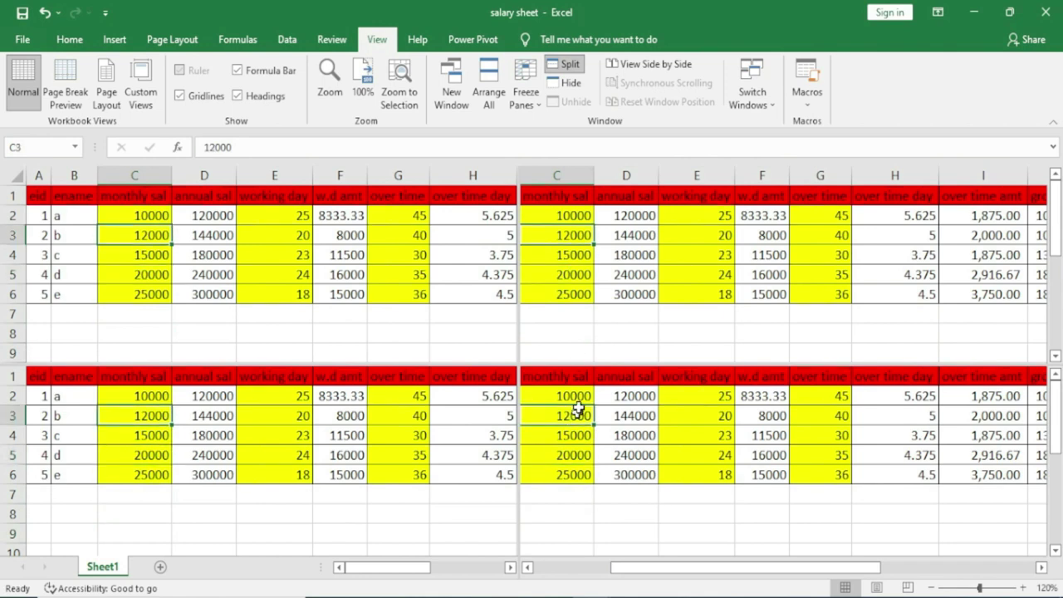
{"action": "scroll", "coordinate": [552, 432], "scroll_direction": "down", "scroll_amount": 2}
{"action": "scroll", "coordinate": [552, 432], "scroll_direction": "down", "scroll_amount": 1}
{"action": "scroll", "coordinate": [552, 431], "scroll_direction": "up", "scroll_amount": 3}
{"action": "scroll", "coordinate": [553, 432], "scroll_direction": "down", "scroll_amount": 4}
{"action": "scroll", "coordinate": [552, 432], "scroll_direction": "up", "scroll_amount": 3}
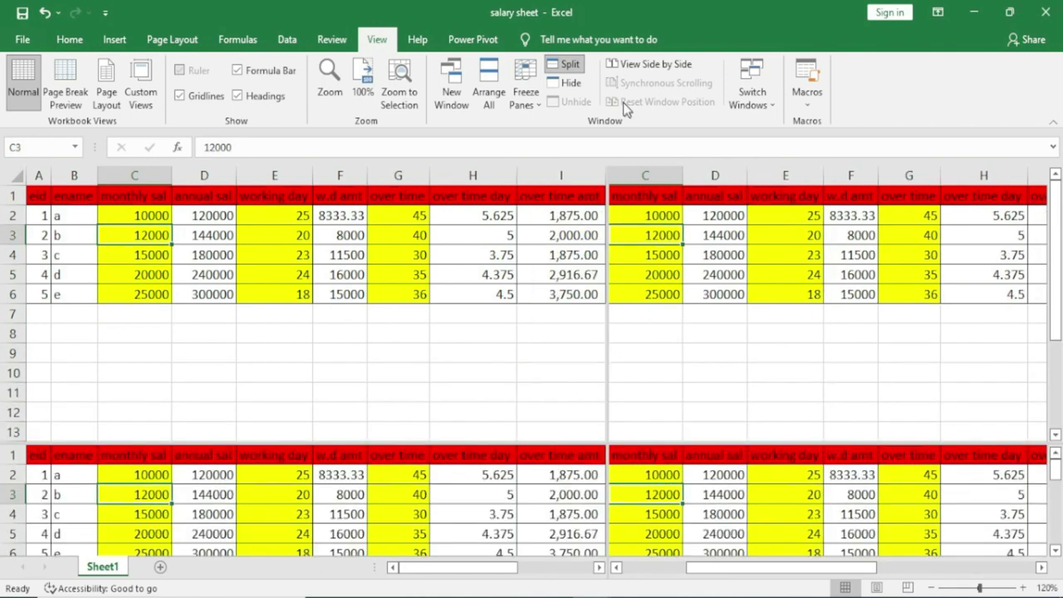
{"action": "left_click", "coordinate": [568, 66]}
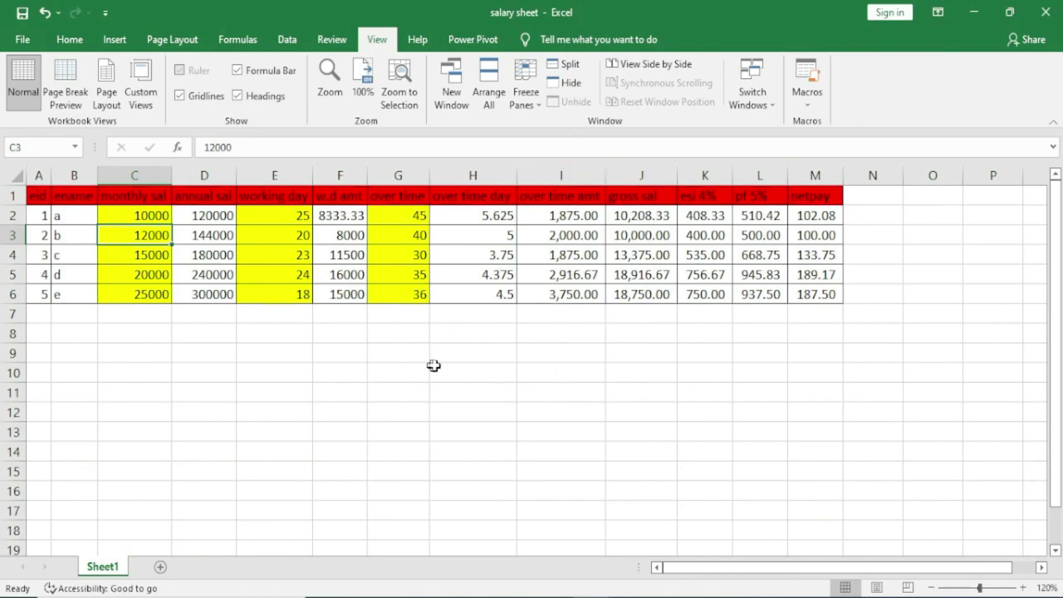
{"action": "left_click", "coordinate": [567, 82]}
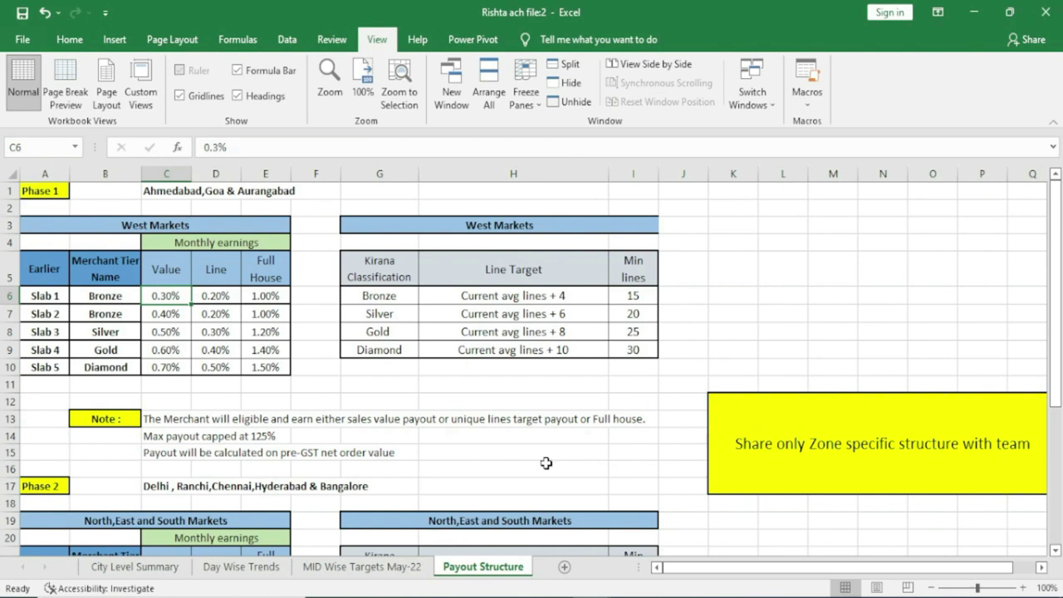
{"action": "left_click", "coordinate": [571, 104]}
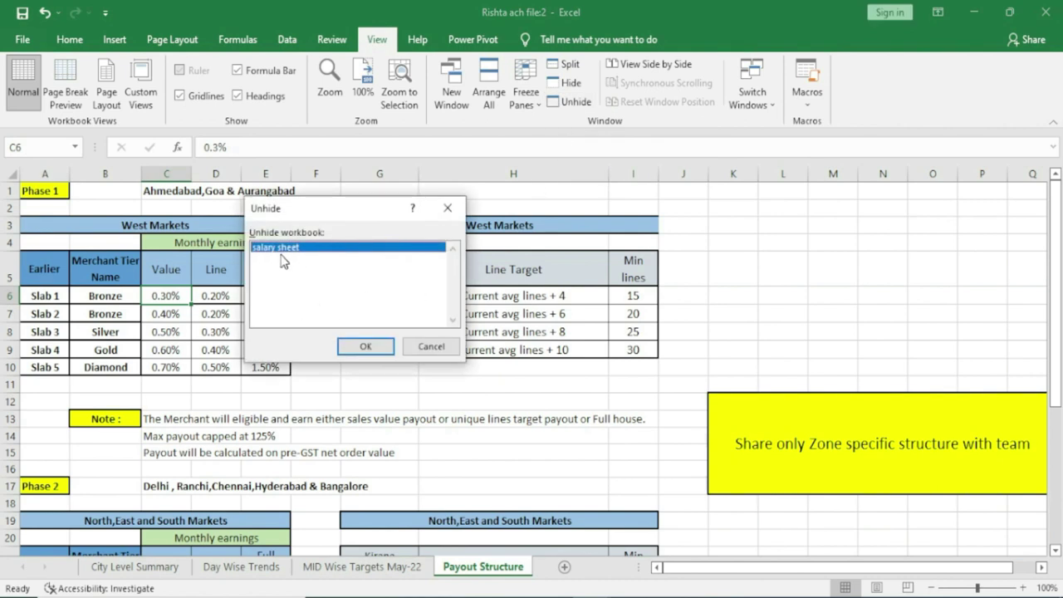
{"action": "left_click", "coordinate": [366, 347]}
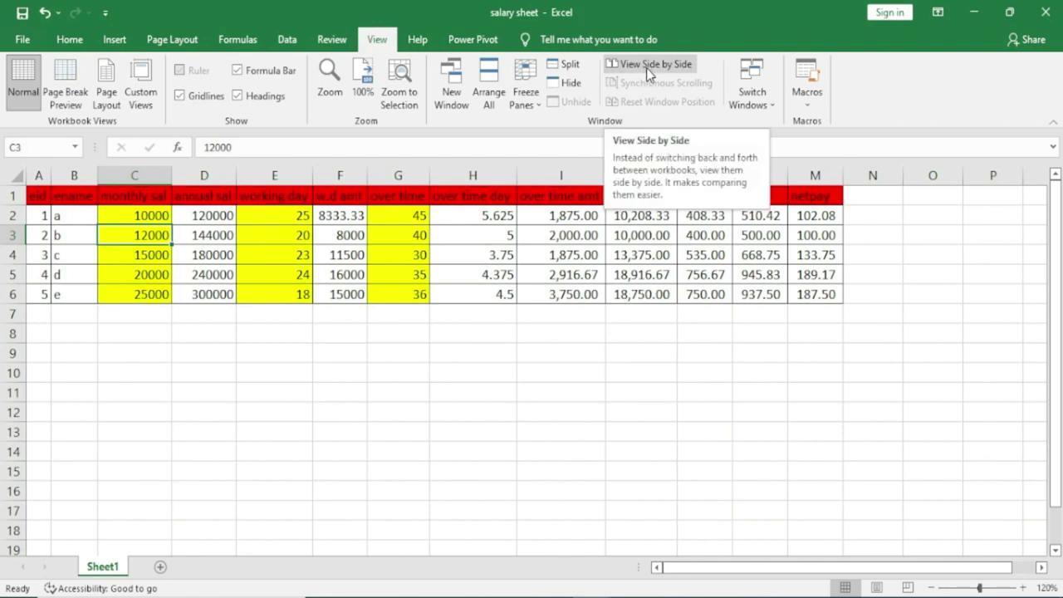
Step: Compare the salary sheet side by side with Rishta ach file:1 and scroll both in sync
{"action": "left_click", "coordinate": [648, 67]}
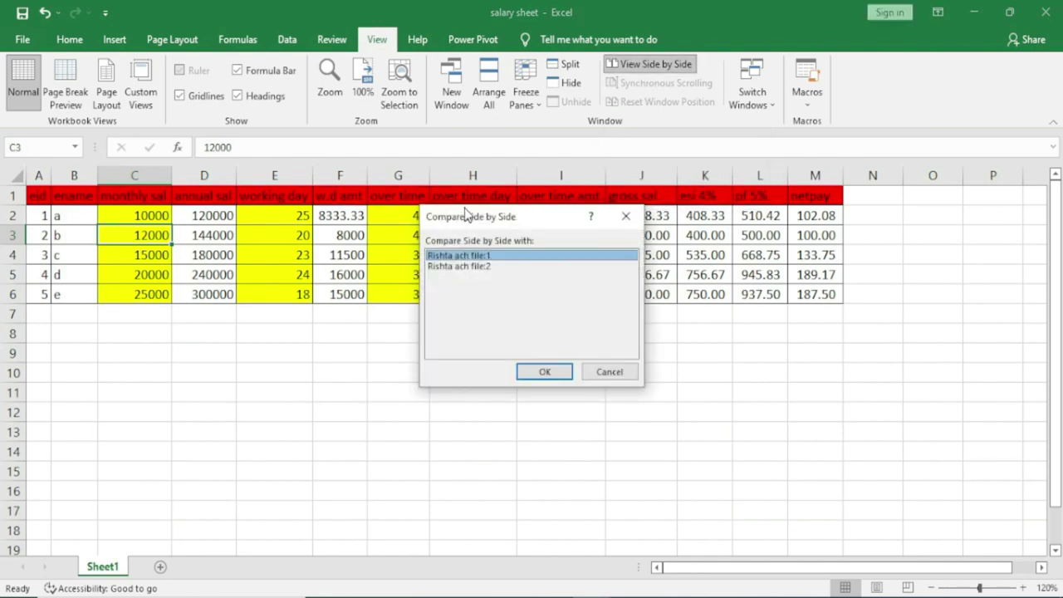
{"action": "left_click_drag", "start_coordinate": [466, 215], "coordinate": [609, 191]}
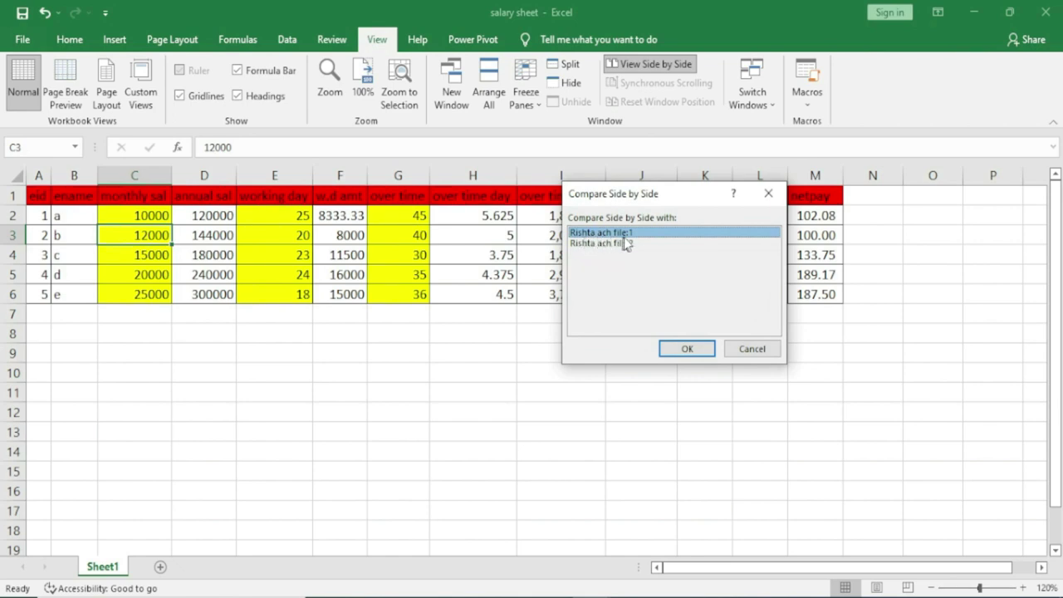
{"action": "left_click", "coordinate": [687, 350]}
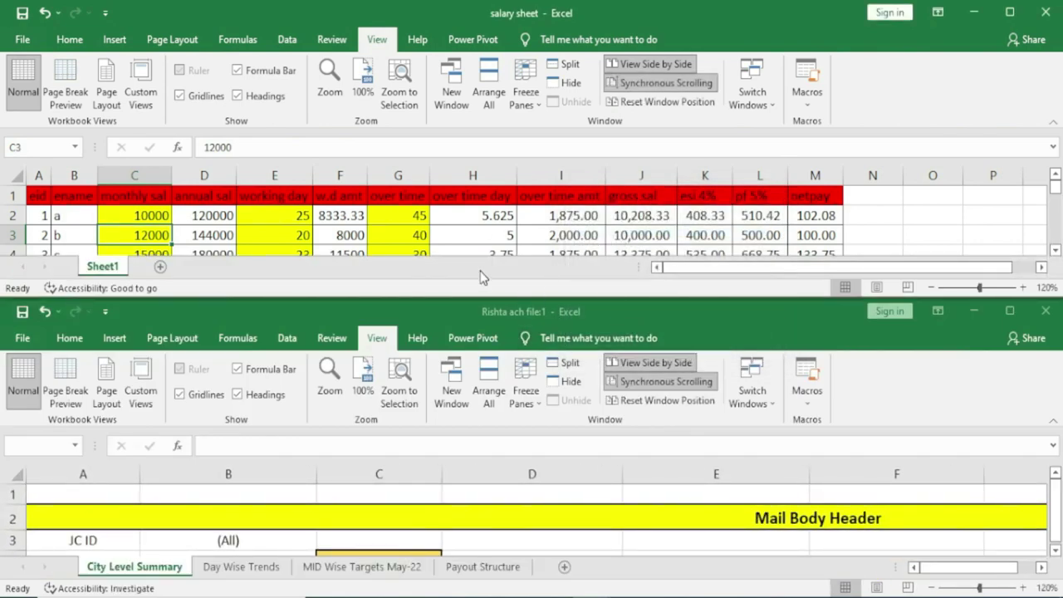
{"action": "scroll", "coordinate": [496, 473], "scroll_direction": "down", "scroll_amount": 1}
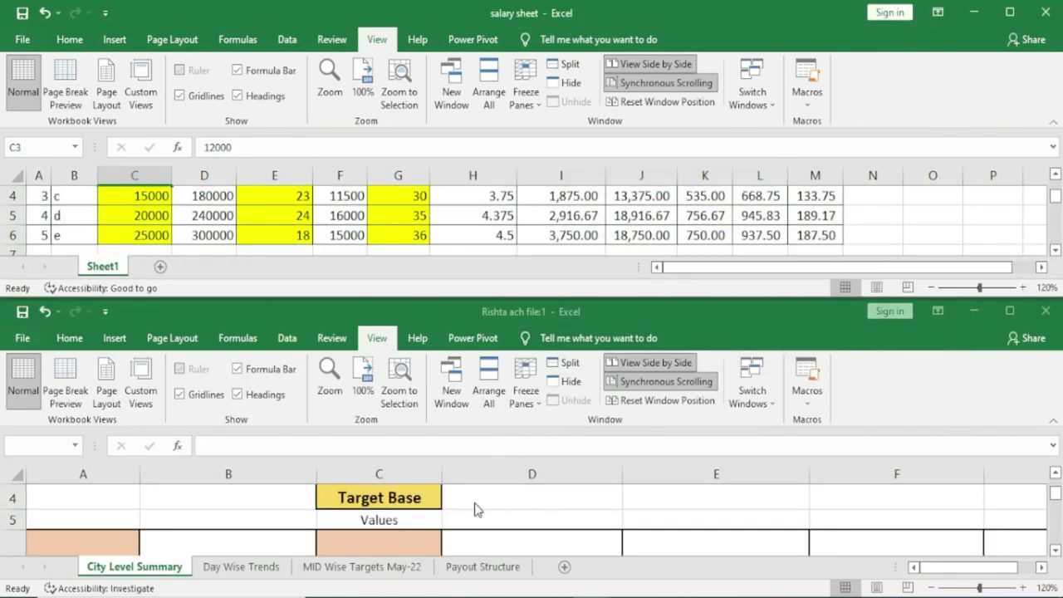
{"action": "scroll", "coordinate": [479, 506], "scroll_direction": "up", "scroll_amount": 1}
{"action": "scroll", "coordinate": [470, 239], "scroll_direction": "down", "scroll_amount": 2}
{"action": "scroll", "coordinate": [470, 239], "scroll_direction": "down", "scroll_amount": 1}
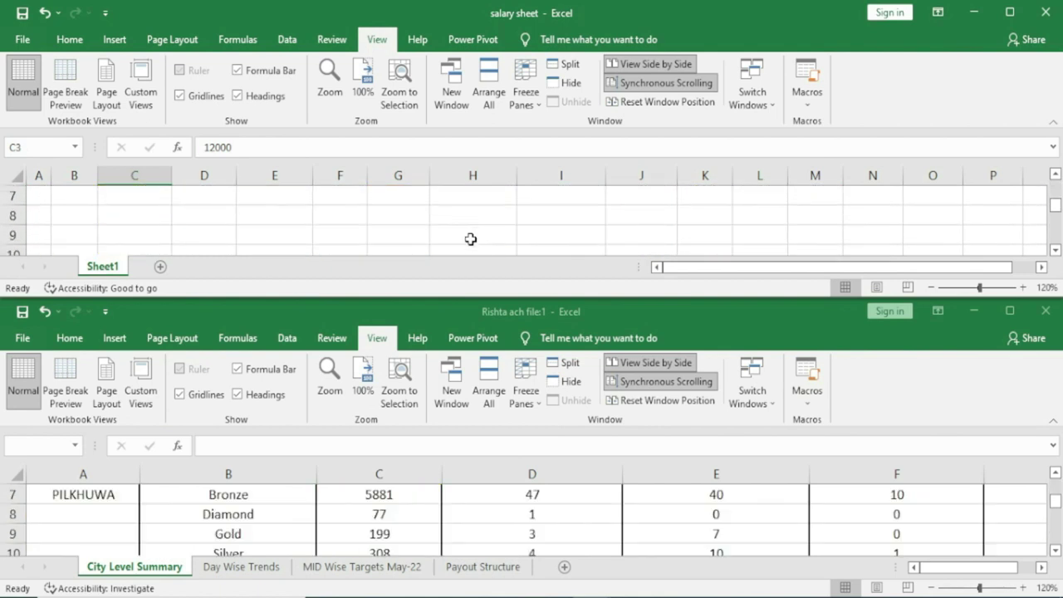
{"action": "scroll", "coordinate": [470, 239], "scroll_direction": "up", "scroll_amount": 3}
{"action": "scroll", "coordinate": [470, 239], "scroll_direction": "down", "scroll_amount": 3}
{"action": "scroll", "coordinate": [470, 240], "scroll_direction": "down", "scroll_amount": 1}
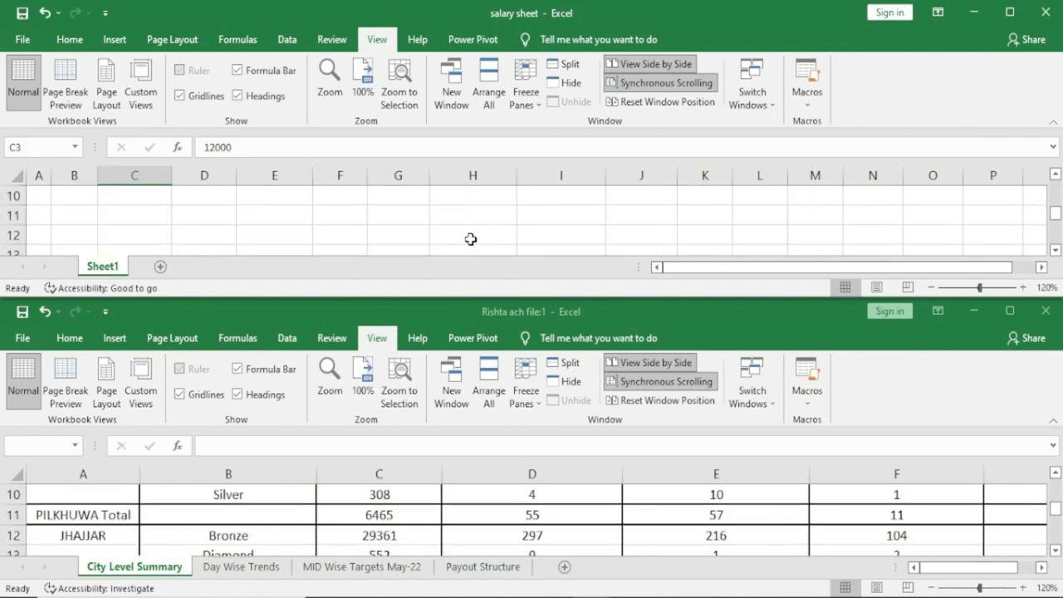
{"action": "scroll", "coordinate": [470, 239], "scroll_direction": "up", "scroll_amount": 3}
{"action": "scroll", "coordinate": [470, 239], "scroll_direction": "down", "scroll_amount": 3}
{"action": "scroll", "coordinate": [470, 239], "scroll_direction": "down", "scroll_amount": 1}
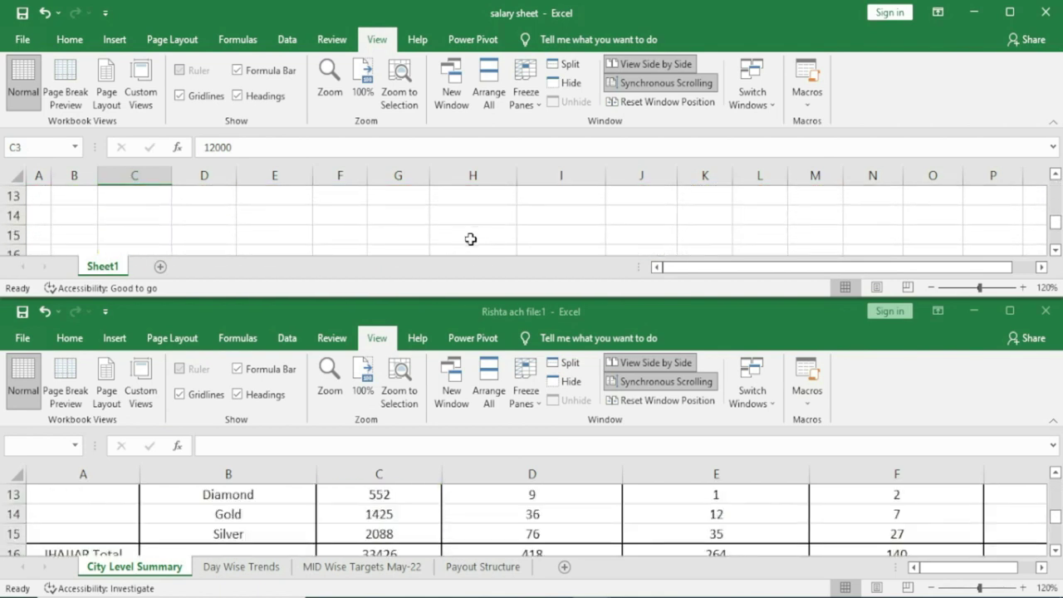
{"action": "scroll", "coordinate": [470, 239], "scroll_direction": "up", "scroll_amount": 4}
{"action": "scroll", "coordinate": [470, 239], "scroll_direction": "down", "scroll_amount": 1}
{"action": "scroll", "coordinate": [470, 239], "scroll_direction": "down", "scroll_amount": 3}
{"action": "scroll", "coordinate": [470, 239], "scroll_direction": "up", "scroll_amount": 4}
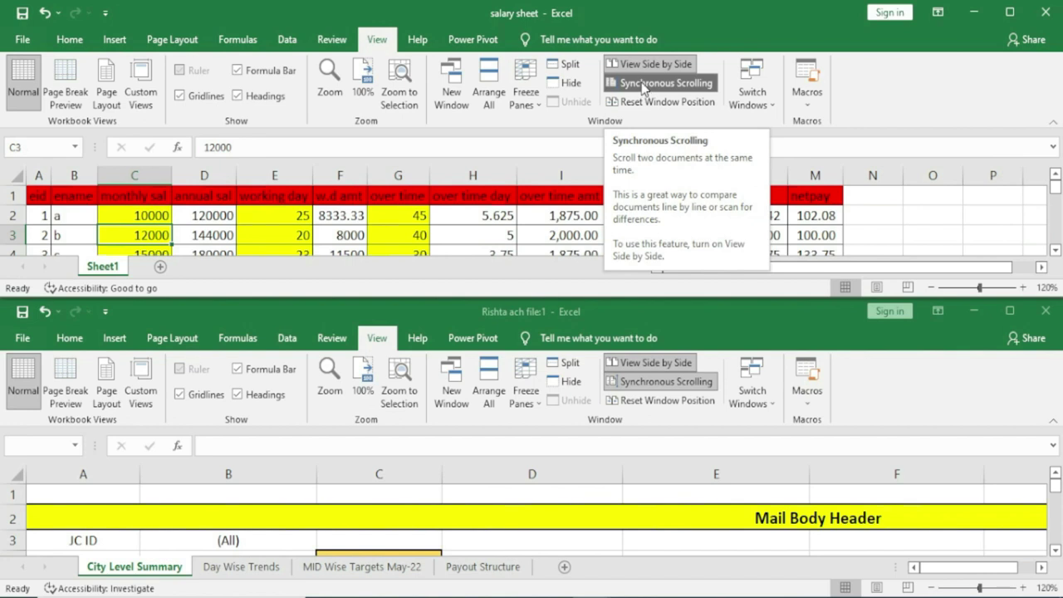
Step: Turn off Synchronous Scrolling and scroll the salary sheet window on its own
{"action": "left_click", "coordinate": [643, 86]}
{"action": "left_click", "coordinate": [526, 222]}
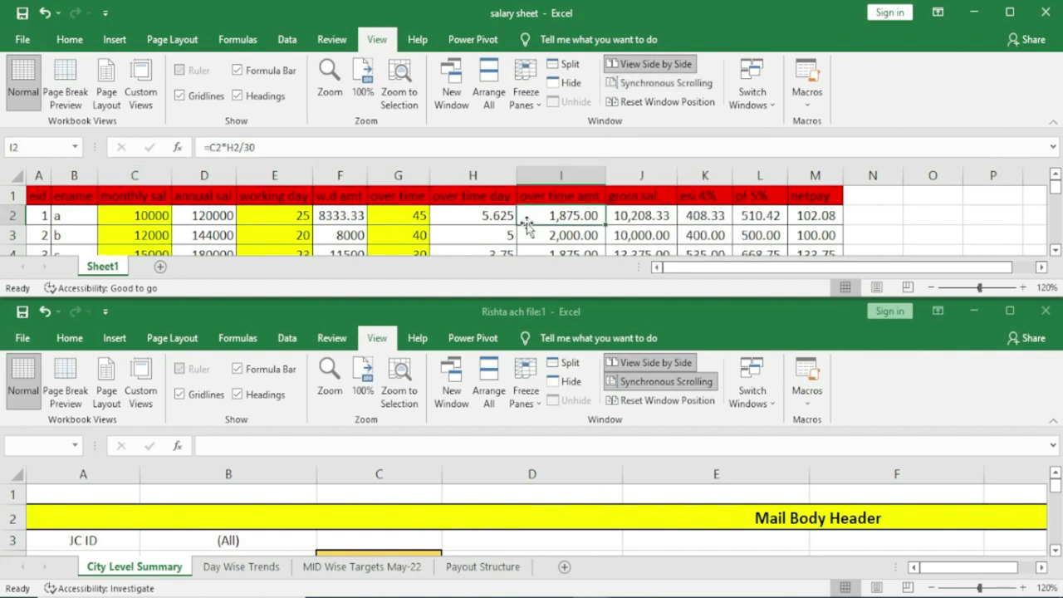
{"action": "scroll", "coordinate": [526, 222], "scroll_direction": "down", "scroll_amount": 1}
{"action": "scroll", "coordinate": [526, 222], "scroll_direction": "down", "scroll_amount": 3}
{"action": "scroll", "coordinate": [526, 222], "scroll_direction": "up", "scroll_amount": 4}
Step: Scroll the lower Rishta ach file window independently, then drag the salary sheet window taller
{"action": "left_click", "coordinate": [597, 524]}
{"action": "scroll", "coordinate": [597, 523], "scroll_direction": "down", "scroll_amount": 4}
{"action": "scroll", "coordinate": [597, 524], "scroll_direction": "down", "scroll_amount": 1}
{"action": "scroll", "coordinate": [597, 524], "scroll_direction": "down", "scroll_amount": 4}
{"action": "scroll", "coordinate": [597, 524], "scroll_direction": "up", "scroll_amount": 4}
{"action": "scroll", "coordinate": [597, 523], "scroll_direction": "up", "scroll_amount": 4}
{"action": "scroll", "coordinate": [597, 524], "scroll_direction": "up", "scroll_amount": 1}
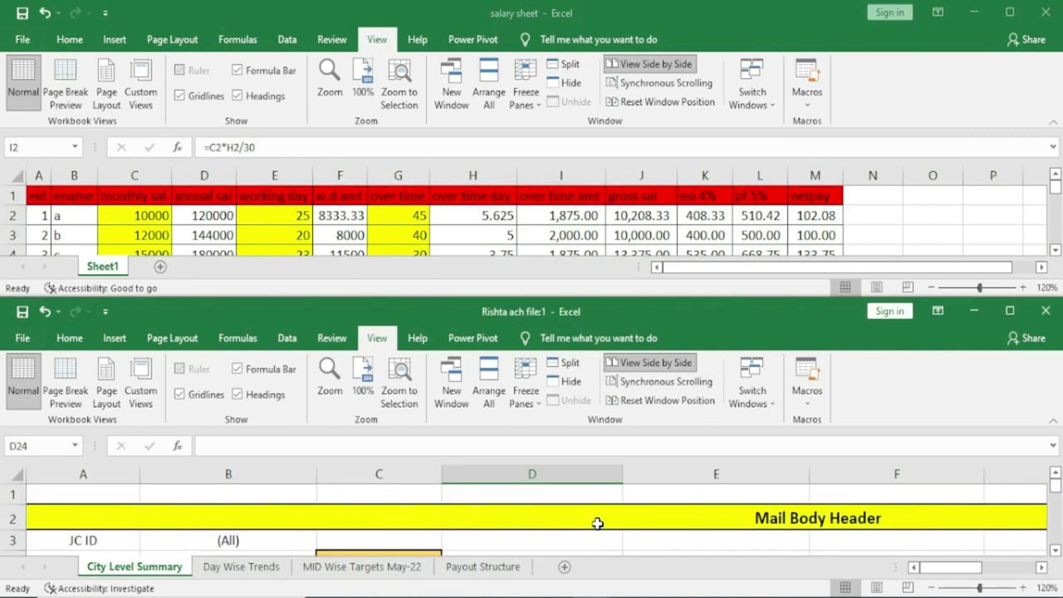
{"action": "left_click", "coordinate": [646, 85]}
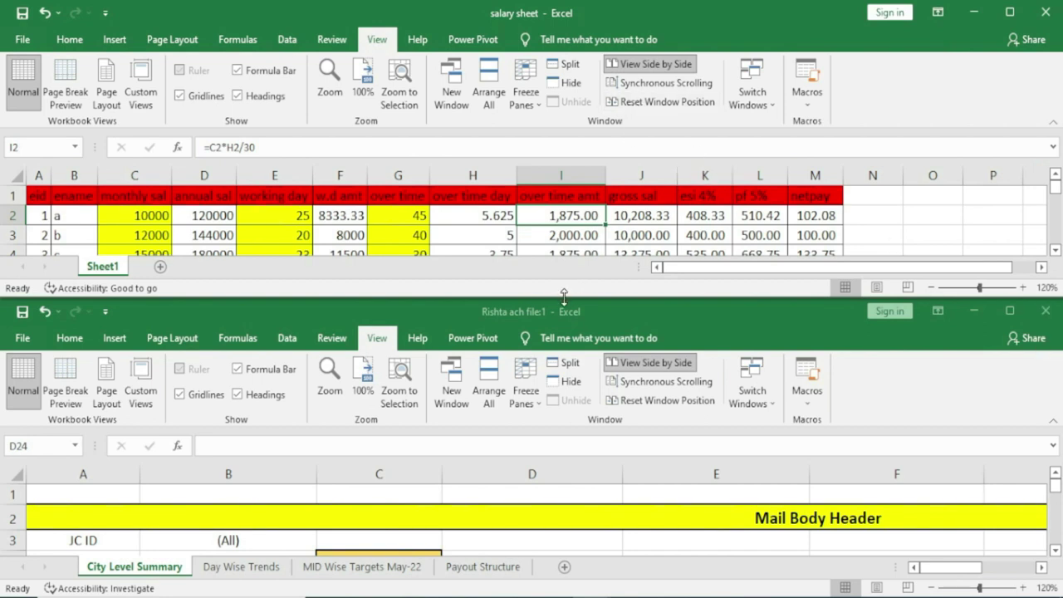
{"action": "left_click_drag", "start_coordinate": [563, 295], "coordinate": [557, 499]}
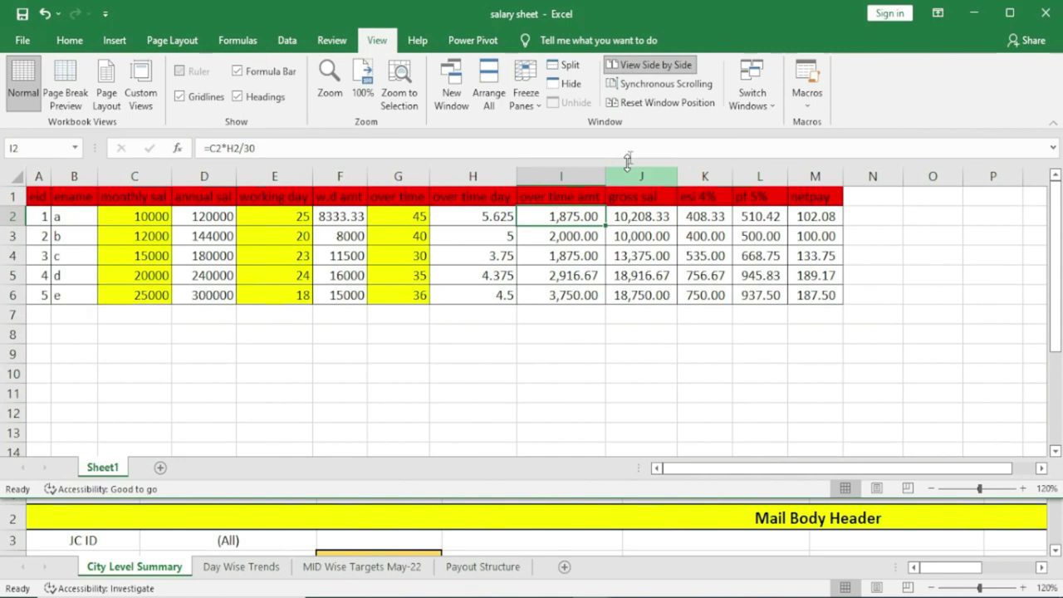
Step: Pick the other workbook window from Switch Windows and maximize it to show Sheet2's West Markets table
{"action": "left_click", "coordinate": [630, 106]}
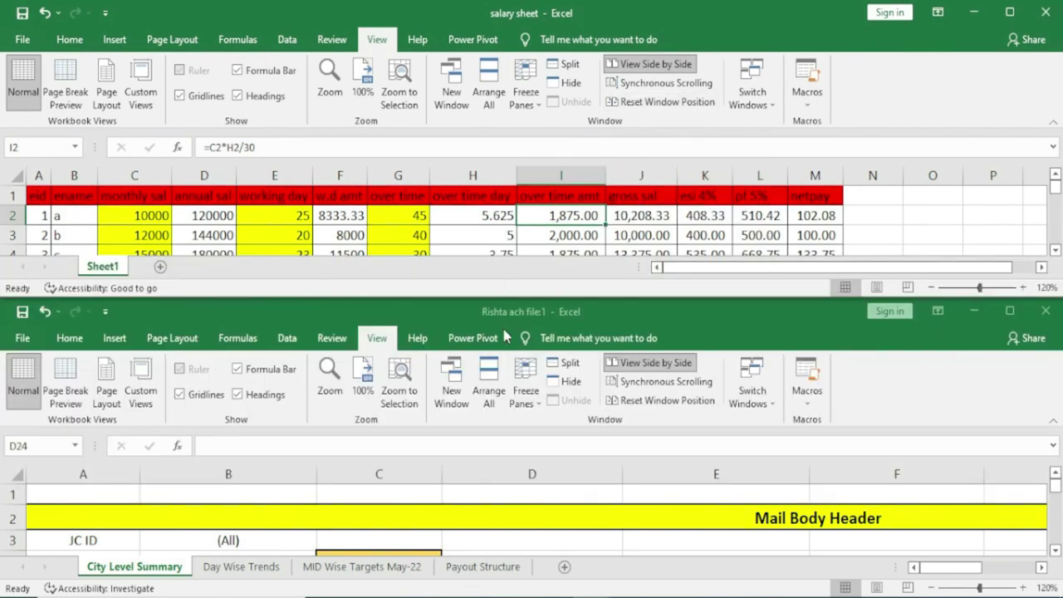
{"action": "left_click", "coordinate": [760, 102]}
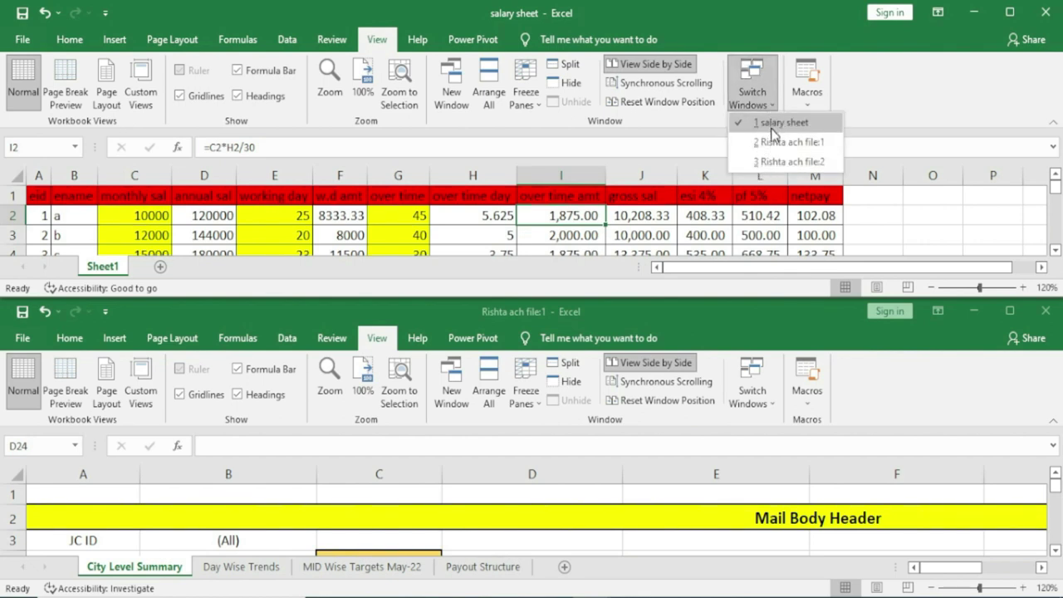
{"action": "left_click", "coordinate": [796, 143]}
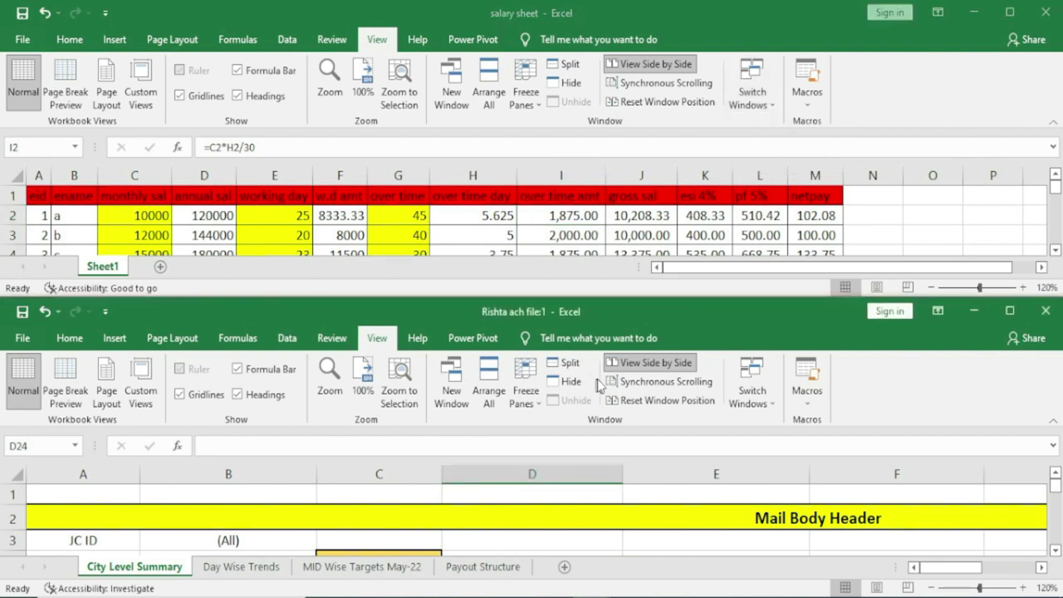
{"action": "left_click", "coordinate": [978, 311]}
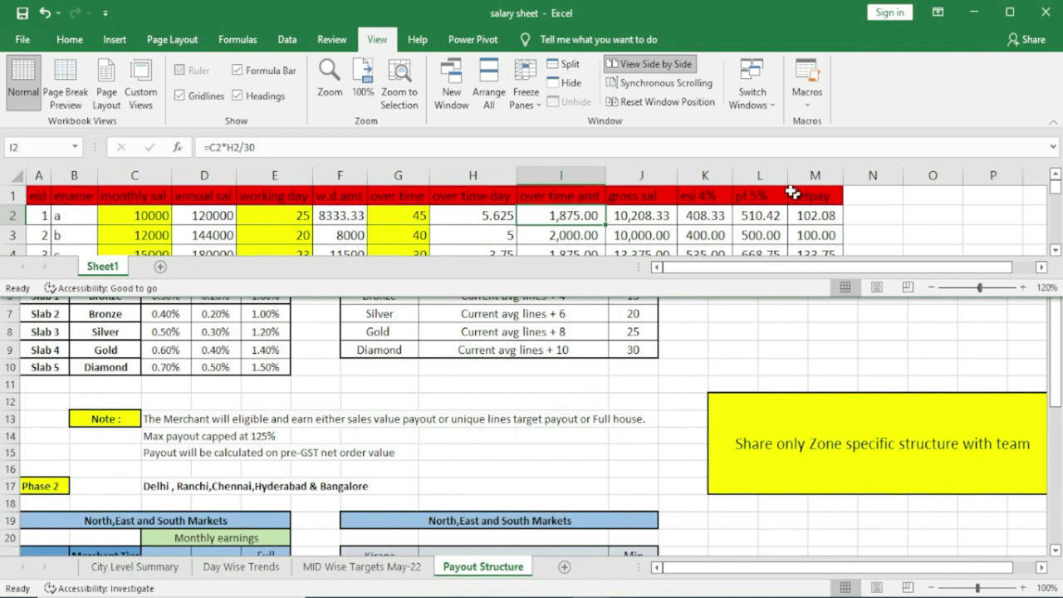
{"action": "left_click", "coordinate": [752, 92]}
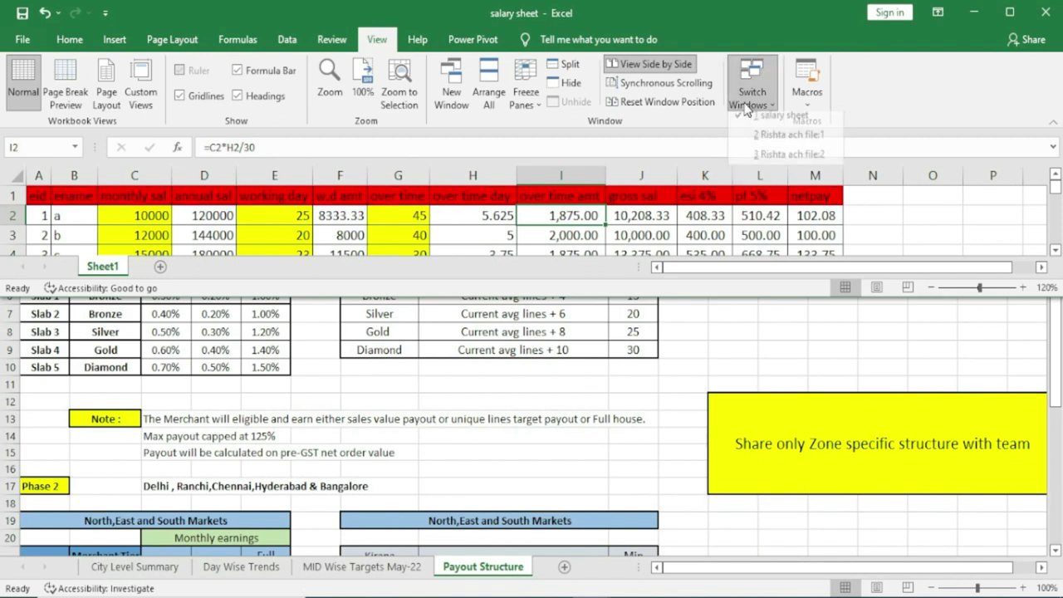
{"action": "left_click", "coordinate": [789, 142]}
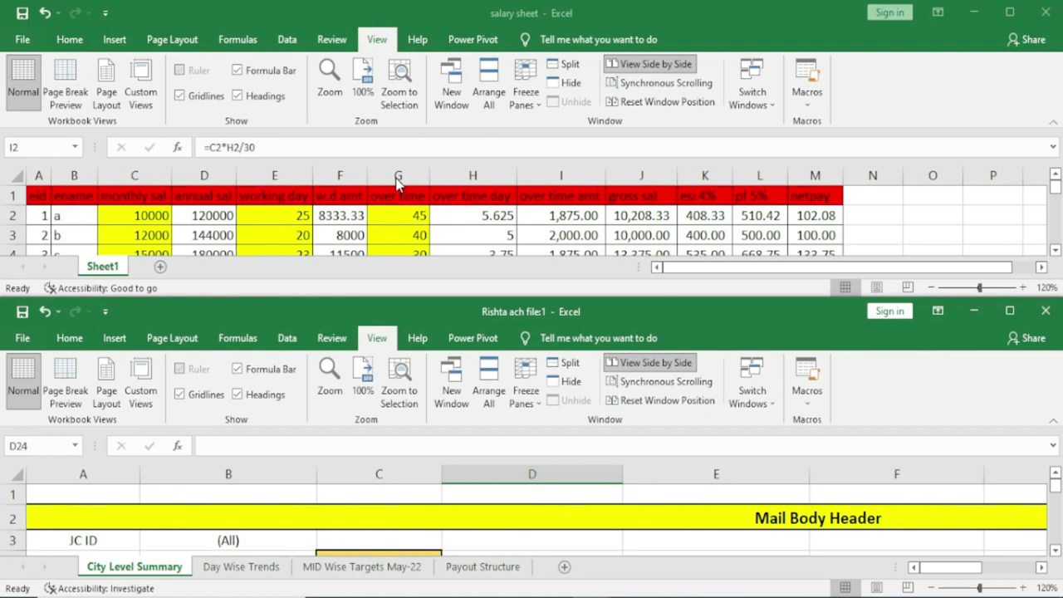
{"action": "left_click", "coordinate": [1010, 311]}
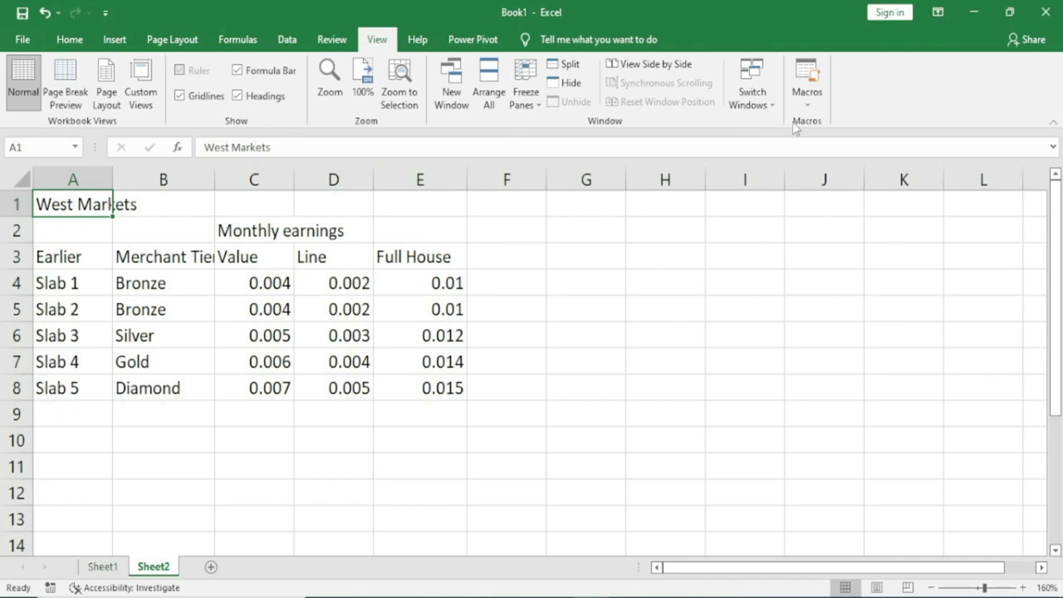
Step: Copy the West Markets table A1:E8 from Sheet2 onto Sheet1, then deselect by picking C10
{"action": "left_click", "coordinate": [807, 100]}
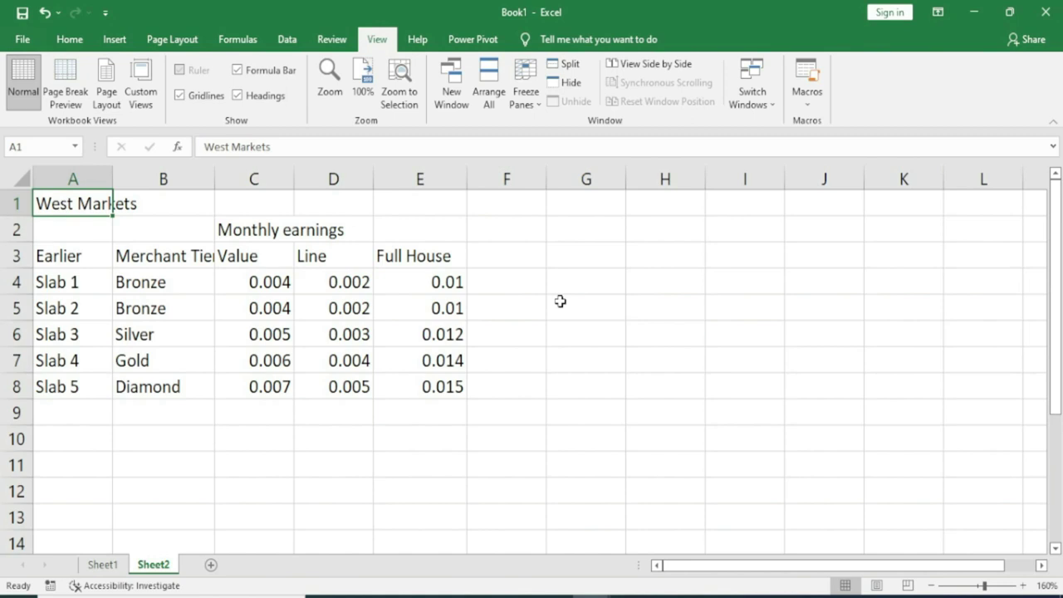
{"action": "mouse_move", "coordinate": [60, 201]}
{"action": "left_mouse_down"}
{"action": "mouse_move", "coordinate": [428, 334]}
{"action": "mouse_move", "coordinate": [441, 387]}
{"action": "left_mouse_up"}
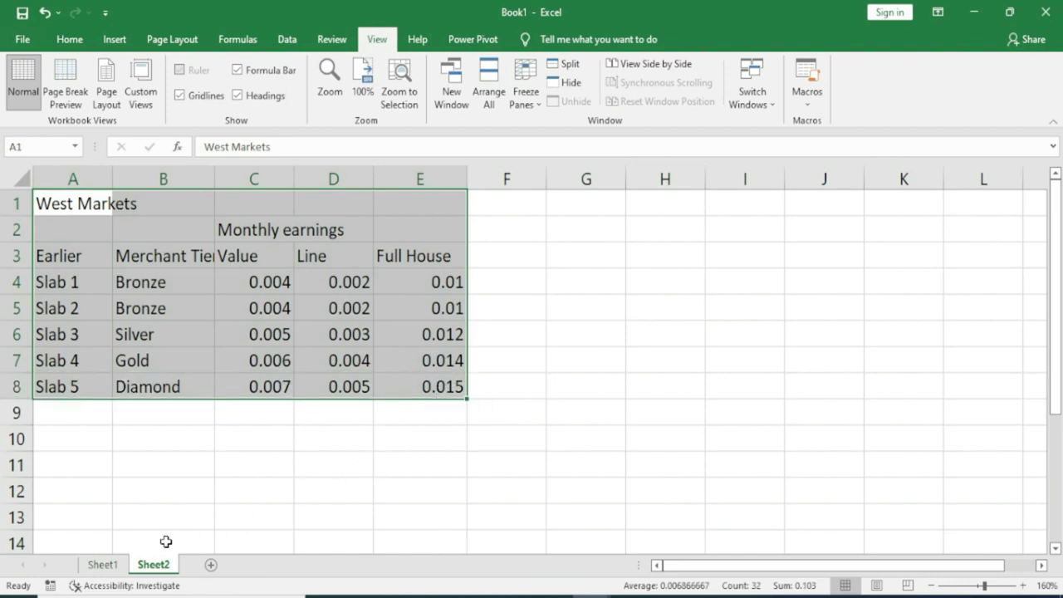
{"action": "left_click", "coordinate": [102, 564]}
{"action": "mouse_move", "coordinate": [86, 202]}
{"action": "left_mouse_down"}
{"action": "mouse_move", "coordinate": [417, 363]}
{"action": "mouse_move", "coordinate": [439, 408]}
{"action": "left_mouse_up"}
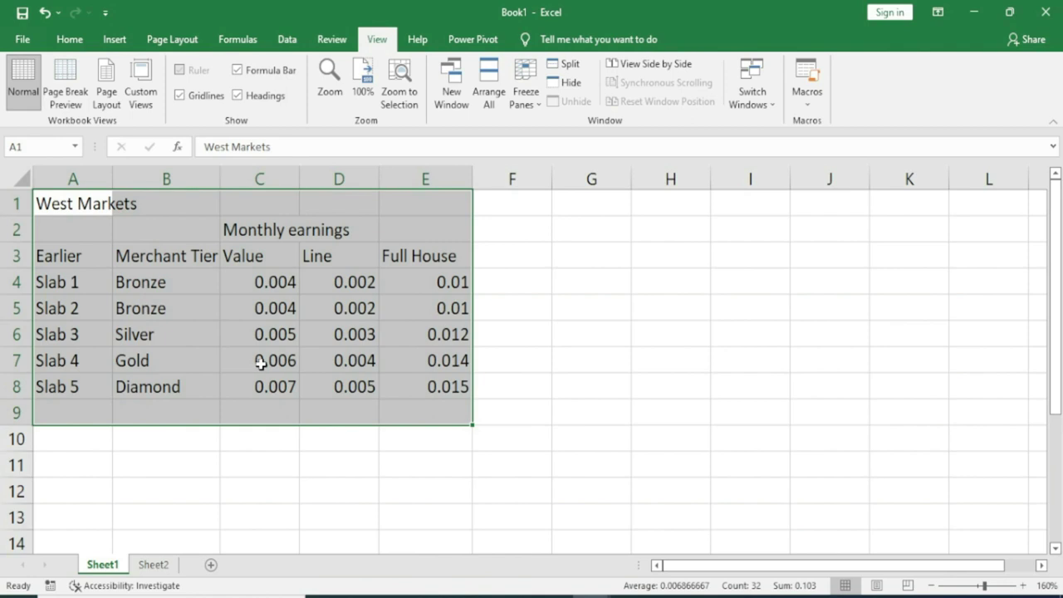
{"action": "left_click", "coordinate": [185, 256]}
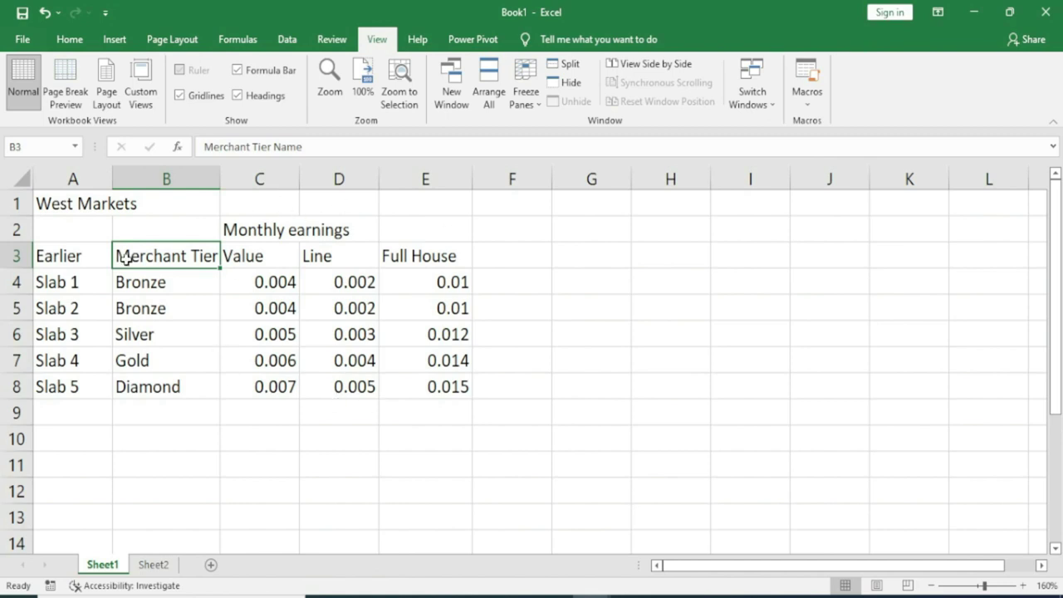
{"action": "left_click_drag", "start_coordinate": [91, 205], "coordinate": [434, 387]}
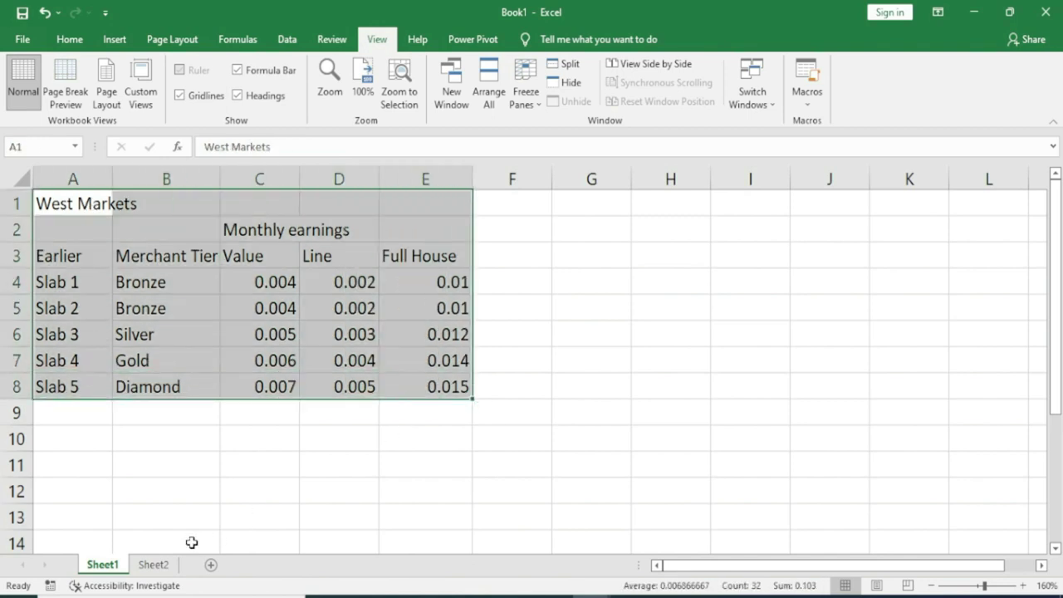
{"action": "left_click", "coordinate": [150, 564]}
{"action": "left_click", "coordinate": [100, 565]}
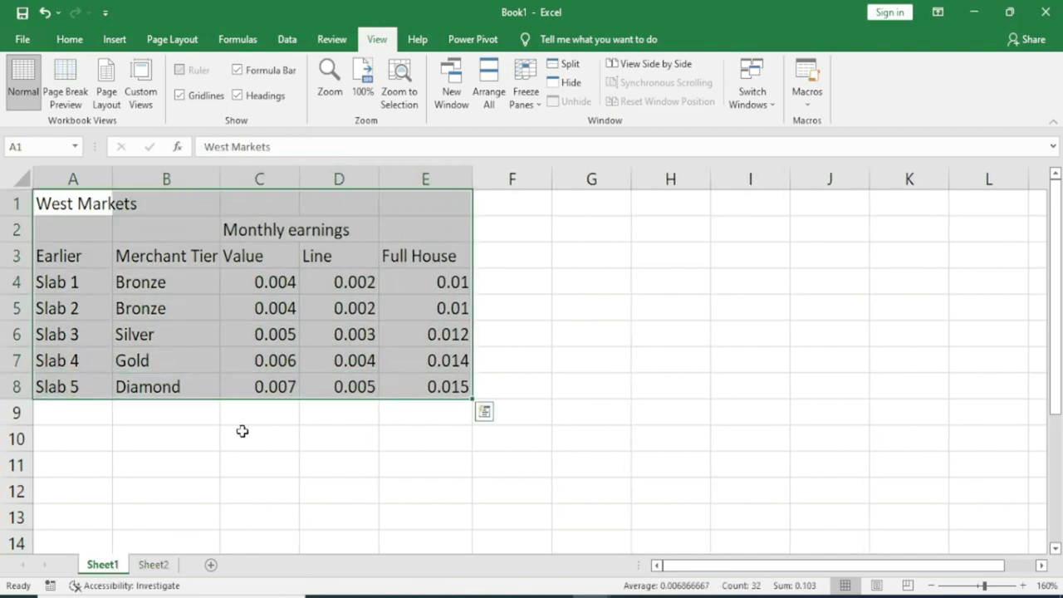
{"action": "left_click", "coordinate": [241, 432]}
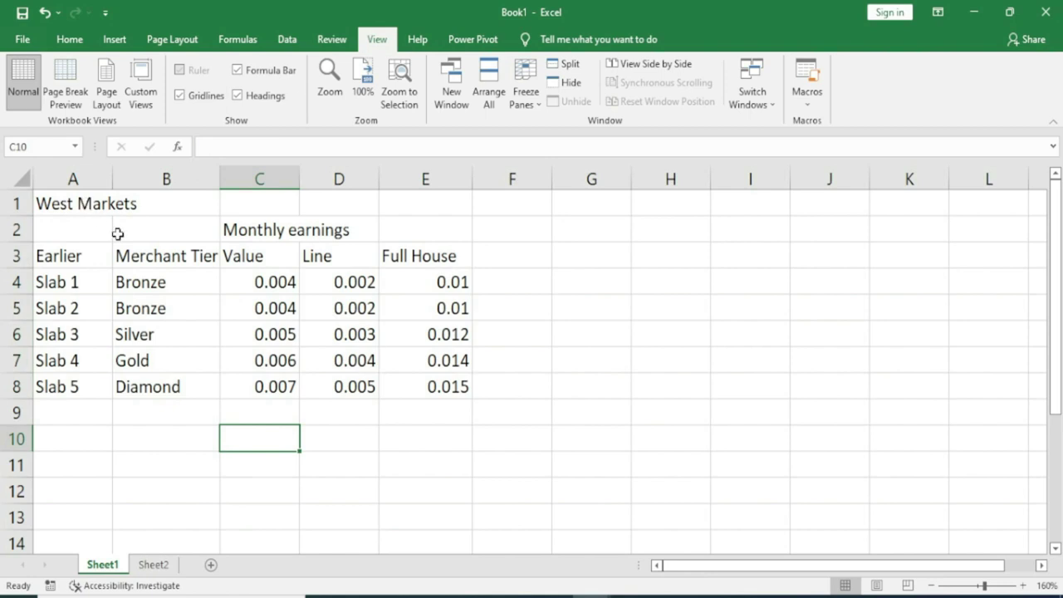
Step: Set up macro 'Formatting' with shortcut Ctrl+Shift+Q in This Workbook, described 'Formatting Bold Italic Underline Colour'
{"action": "left_click", "coordinate": [810, 105]}
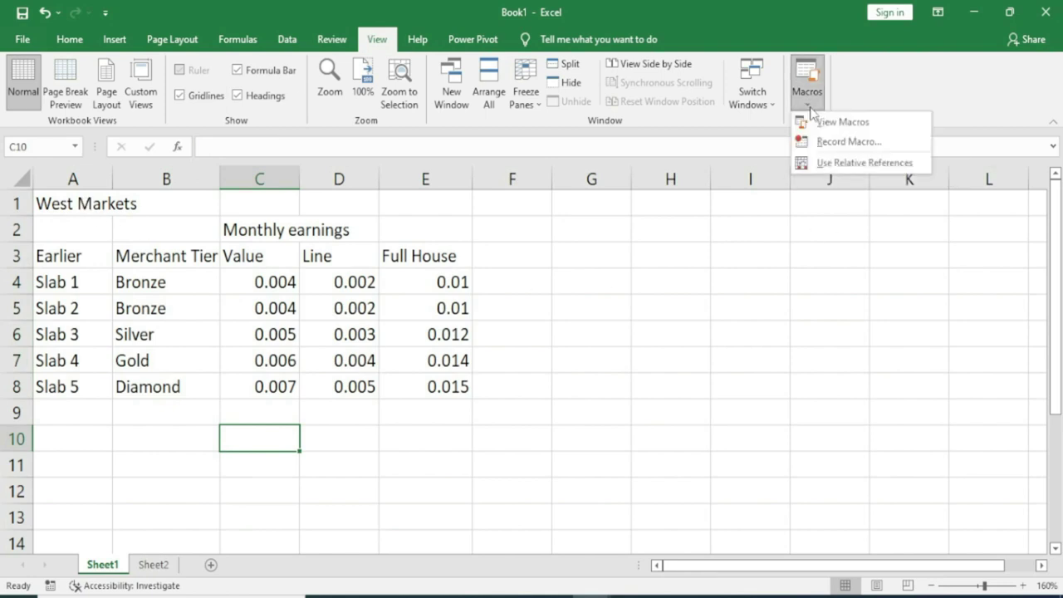
{"action": "left_click", "coordinate": [850, 147]}
{"action": "left_click_drag", "start_coordinate": [623, 278], "coordinate": [651, 191]}
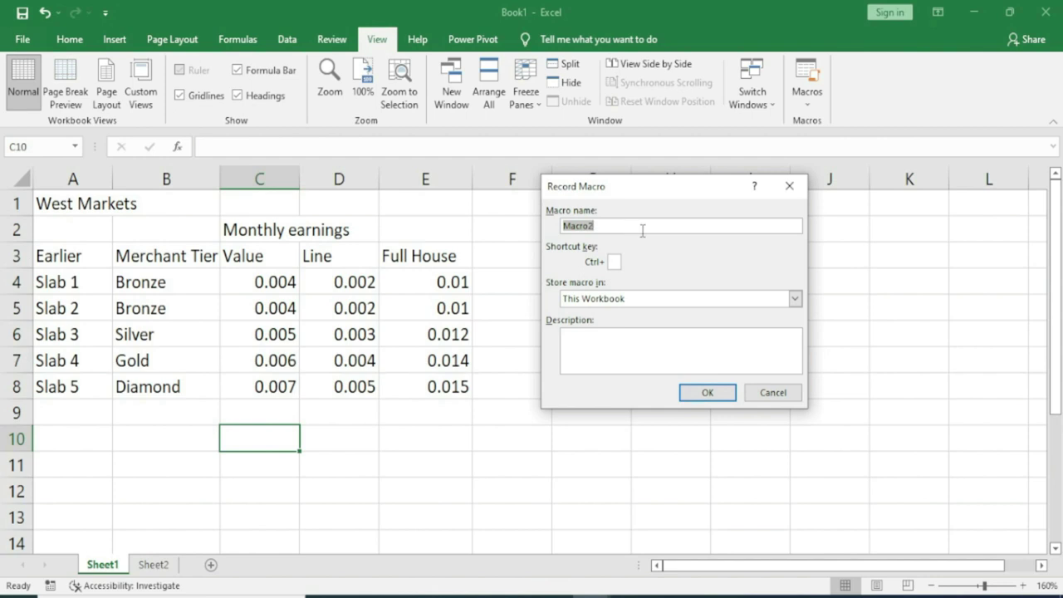
{"action": "type", "text": "Formatting"}
{"action": "left_click_drag", "start_coordinate": [628, 187], "coordinate": [589, 183]}
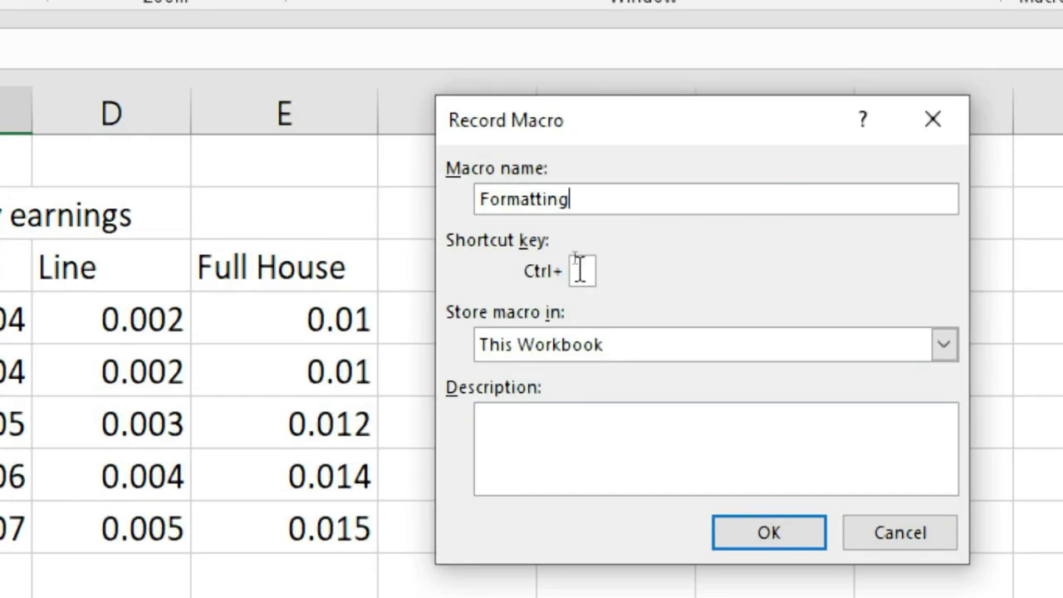
{"action": "left_click", "coordinate": [576, 258]}
{"action": "type", "text": "Q"}
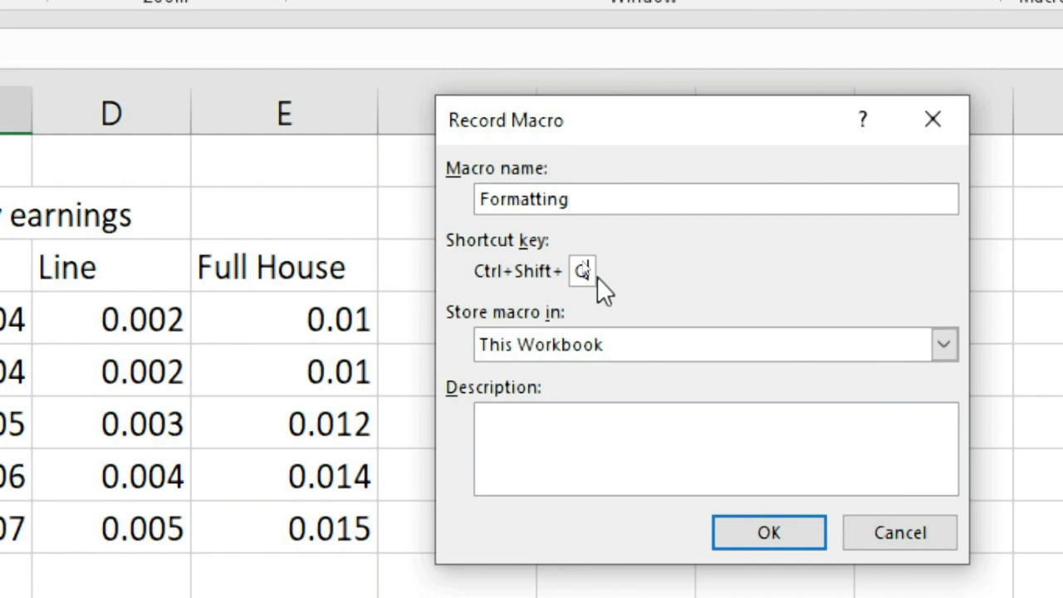
{"action": "left_click", "coordinate": [576, 344]}
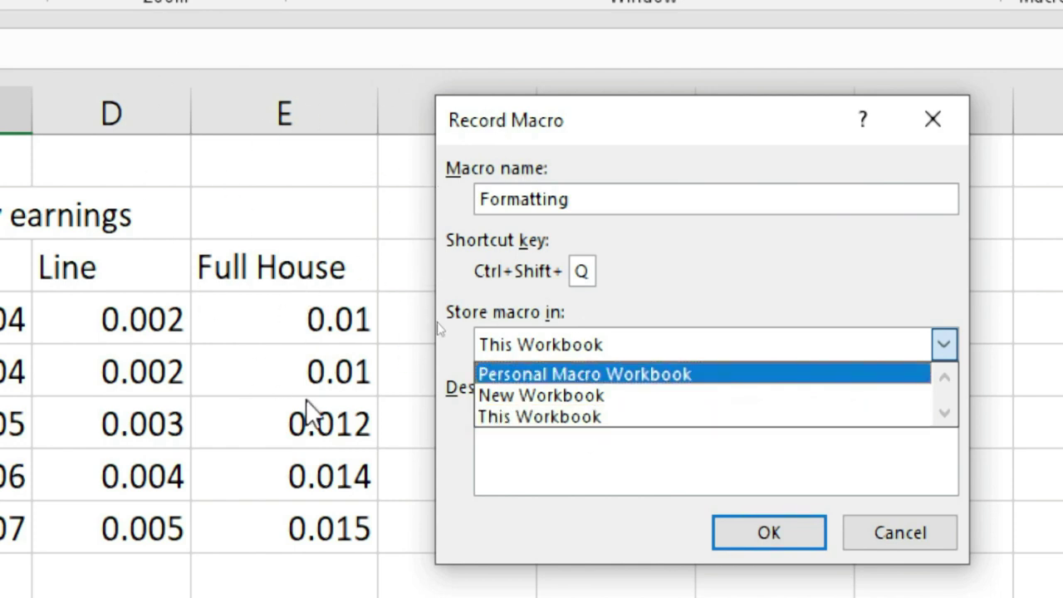
{"action": "left_click", "coordinate": [572, 418]}
{"action": "left_click", "coordinate": [538, 427]}
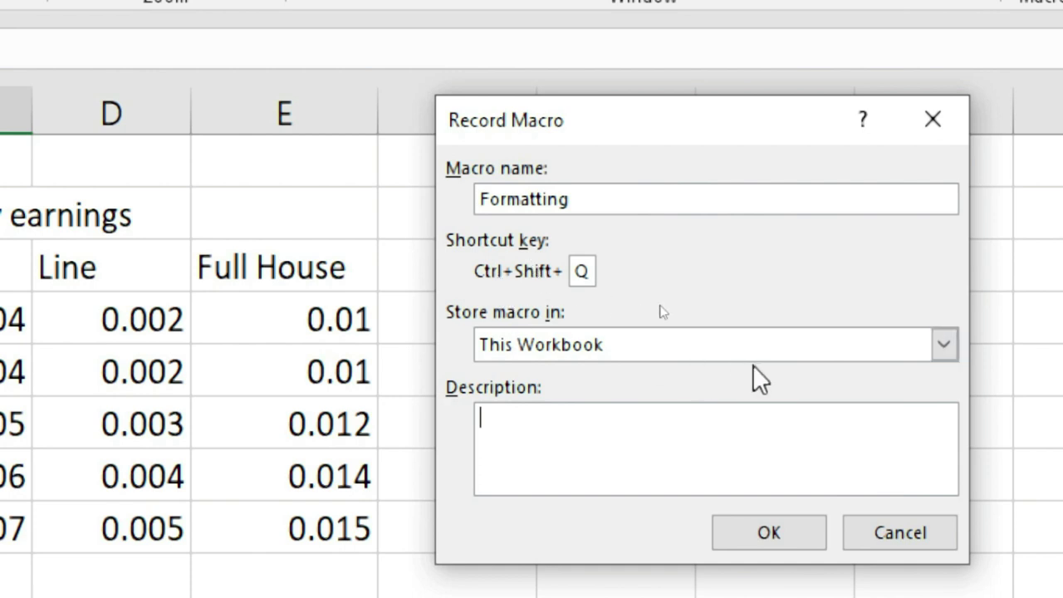
{"action": "type", "text": "For"}
{"action": "type", "text": "matting Bold Italic Underline Color"}
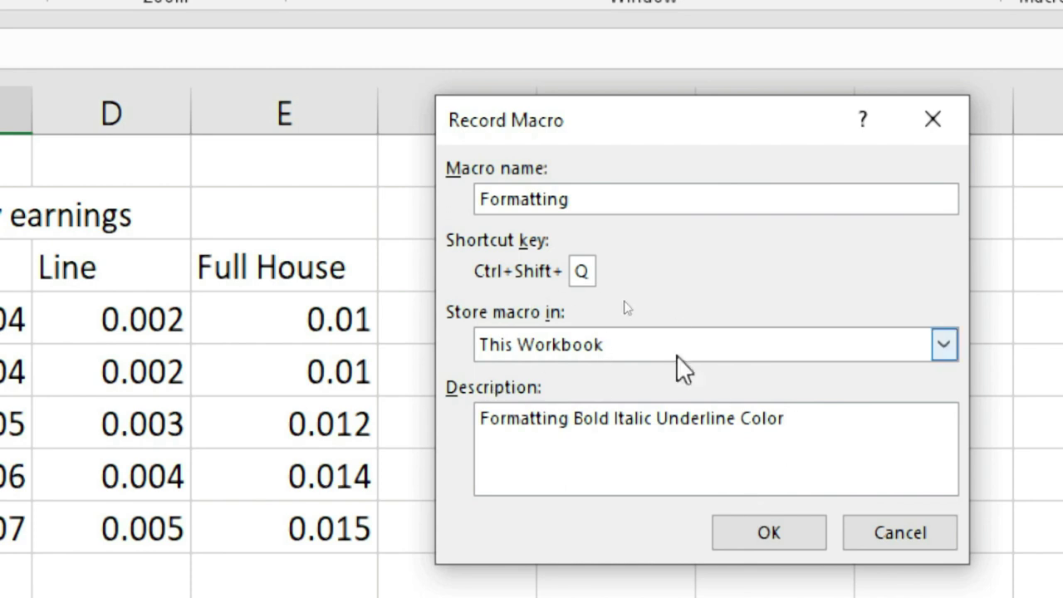
{"action": "key", "text": "BackSpace"}
{"action": "type", "text": "ur"}
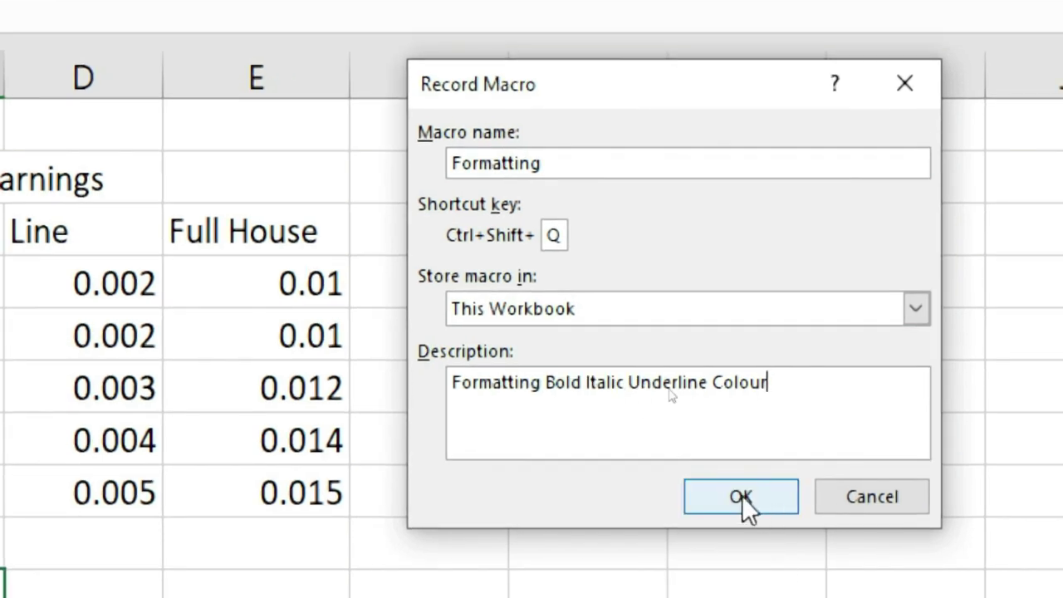
Step: Start recording, then merge and centre West Markets across A1:E1, bold with yellow fill
{"action": "left_click", "coordinate": [742, 496]}
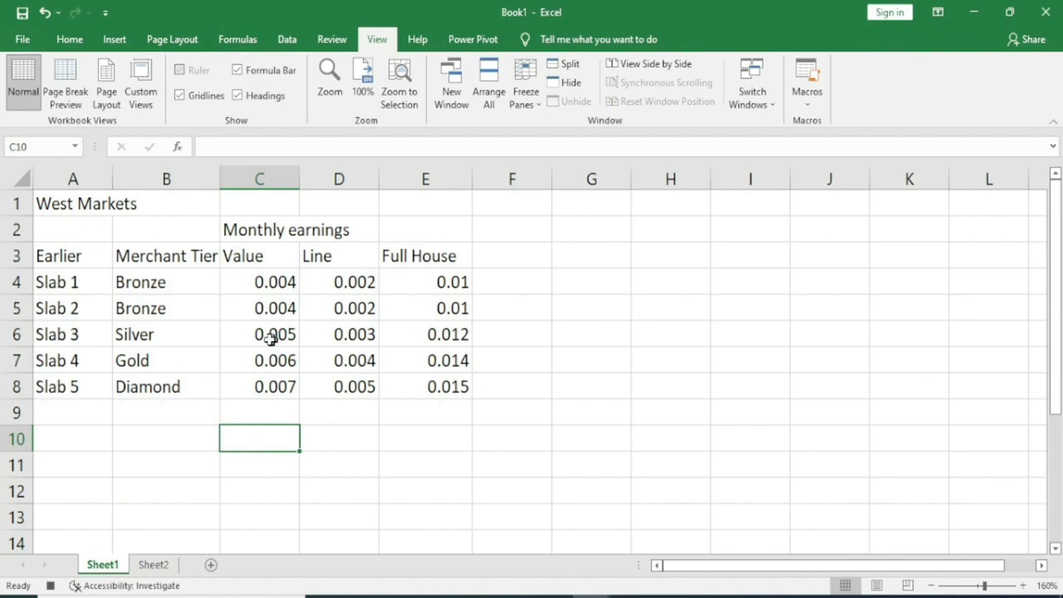
{"action": "left_click_drag", "start_coordinate": [74, 206], "coordinate": [406, 207]}
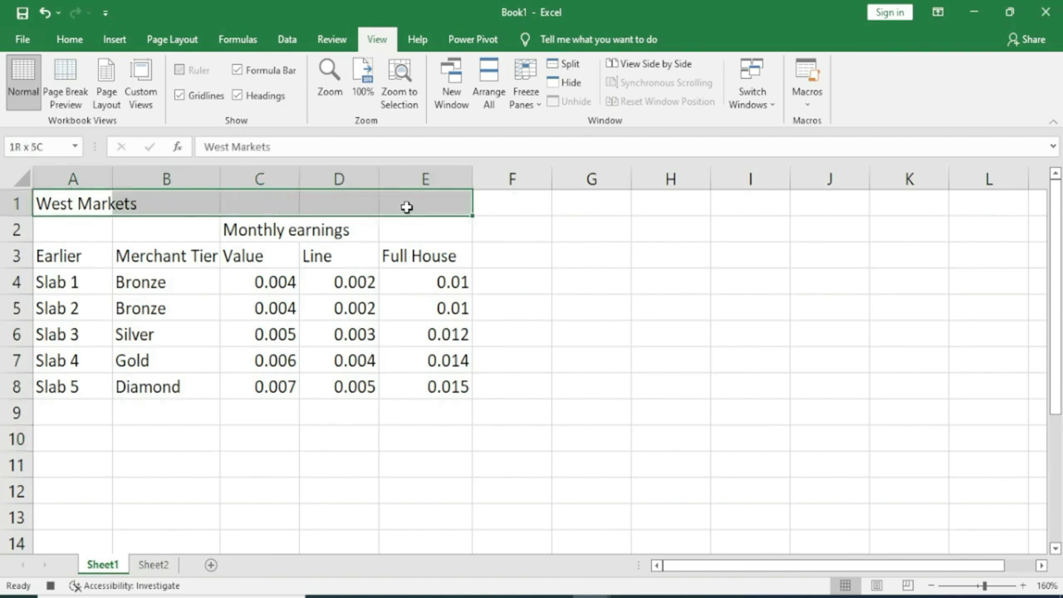
{"action": "left_click", "coordinate": [70, 39]}
{"action": "left_click", "coordinate": [390, 98]}
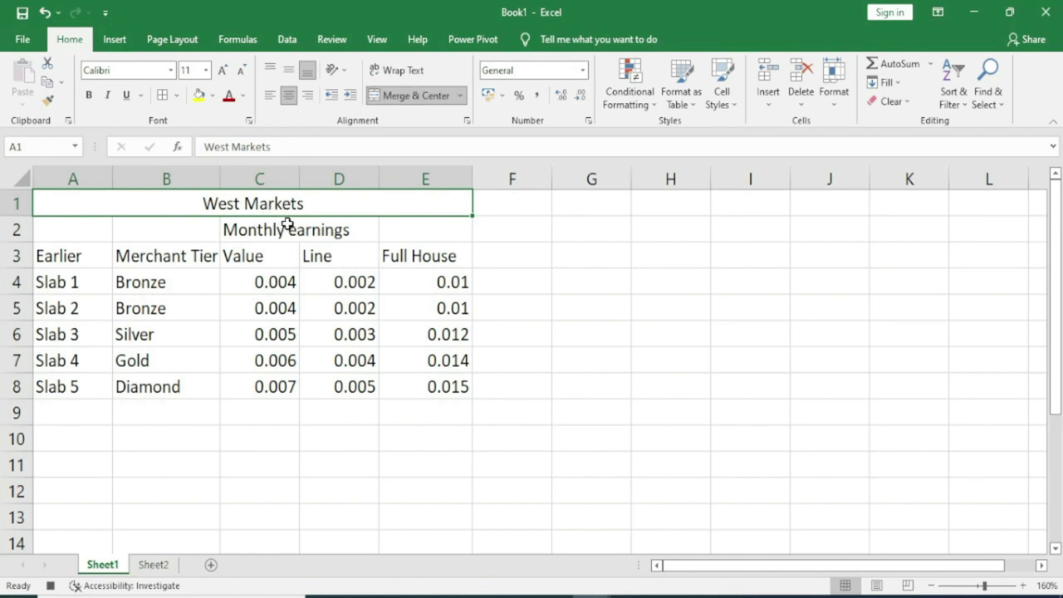
{"action": "key", "text": "ctrl+b"}
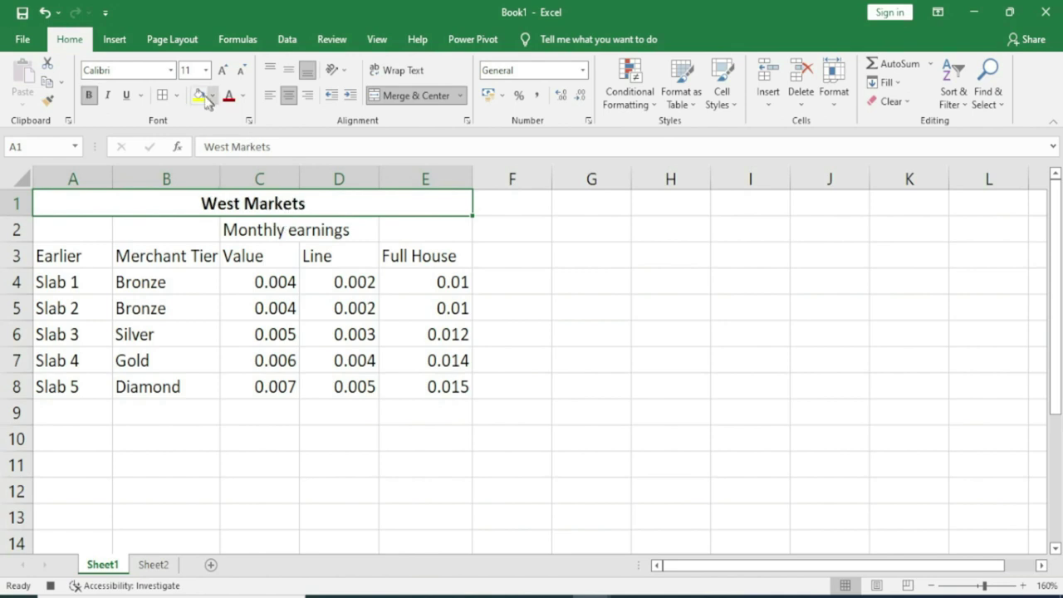
{"action": "left_click", "coordinate": [200, 95]}
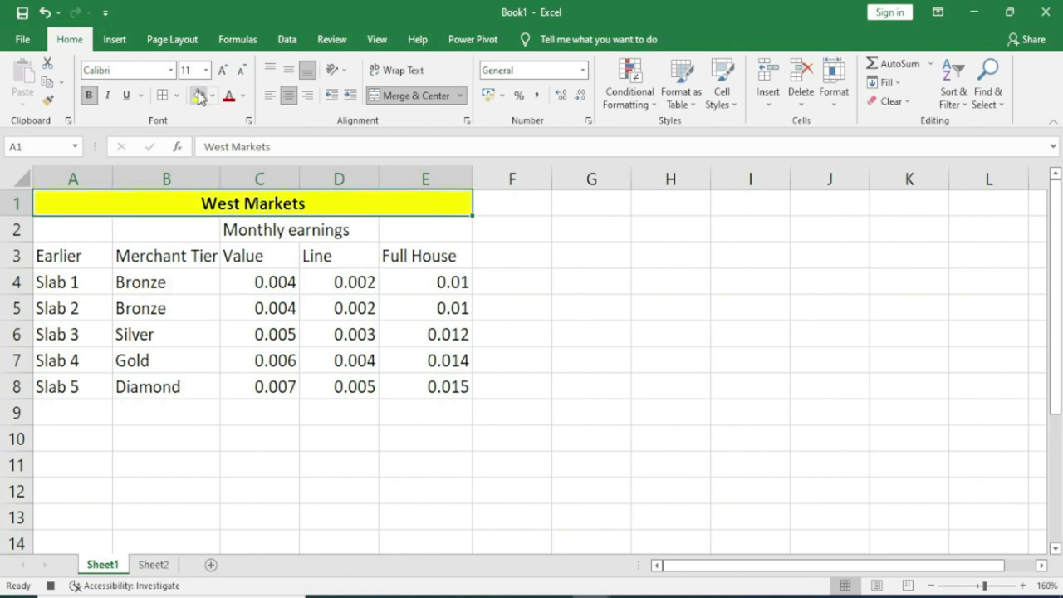
Step: Merge and centre Monthly earnings across C2:E2 in red, and bold the column A labels
{"action": "left_click_drag", "start_coordinate": [254, 230], "coordinate": [415, 239]}
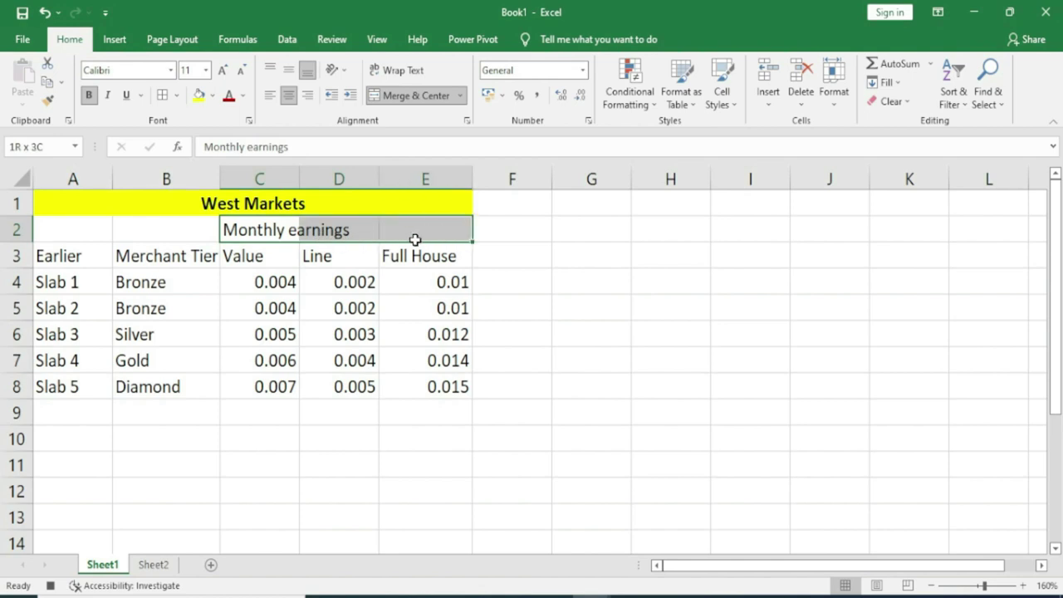
{"action": "left_click", "coordinate": [400, 97]}
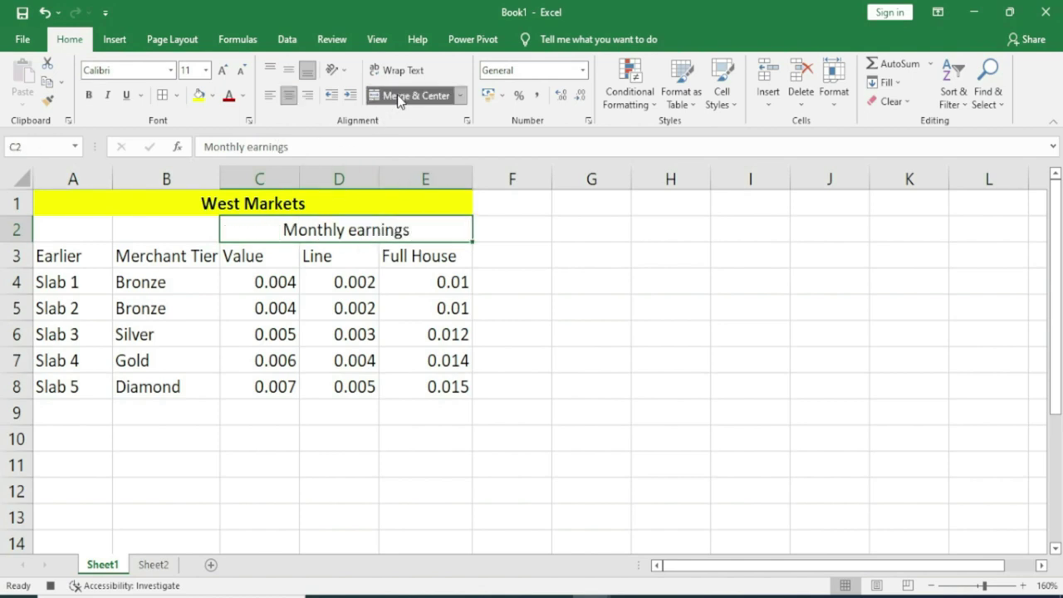
{"action": "left_click", "coordinate": [229, 98]}
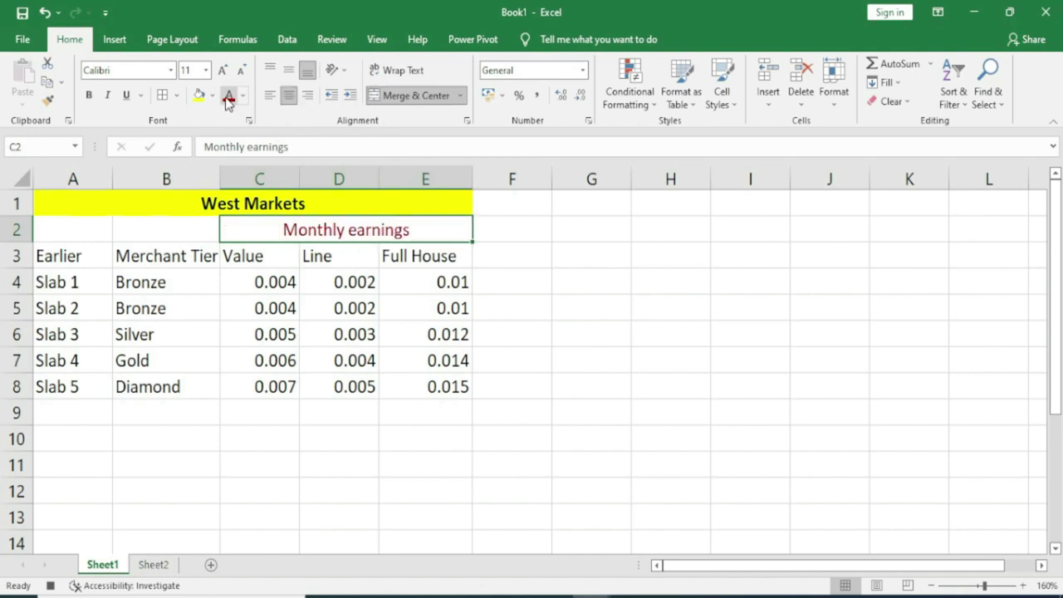
{"action": "left_click_drag", "start_coordinate": [71, 254], "coordinate": [75, 387]}
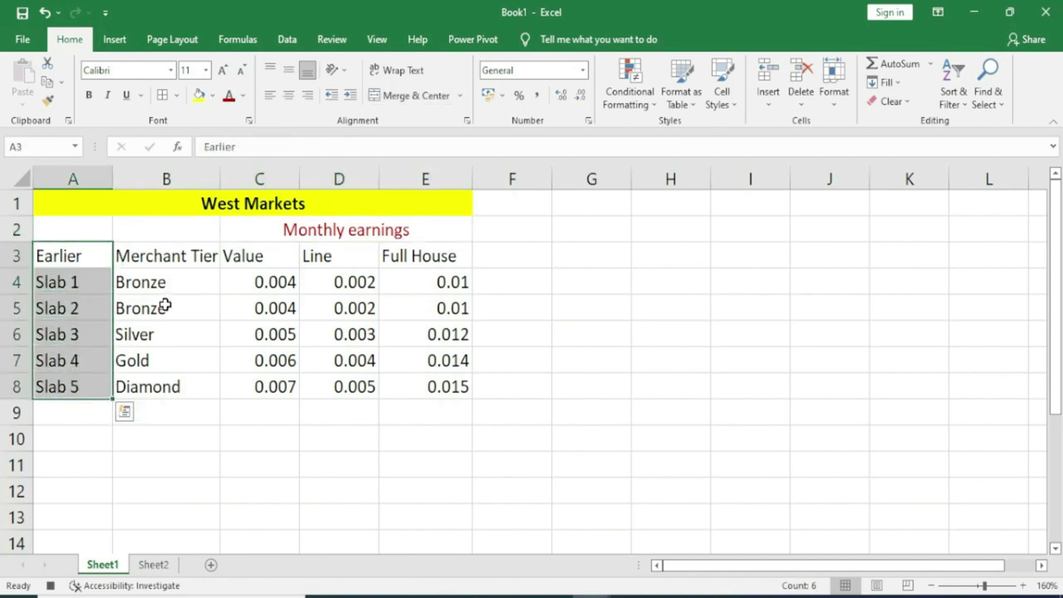
{"action": "key", "text": "ctrl+b"}
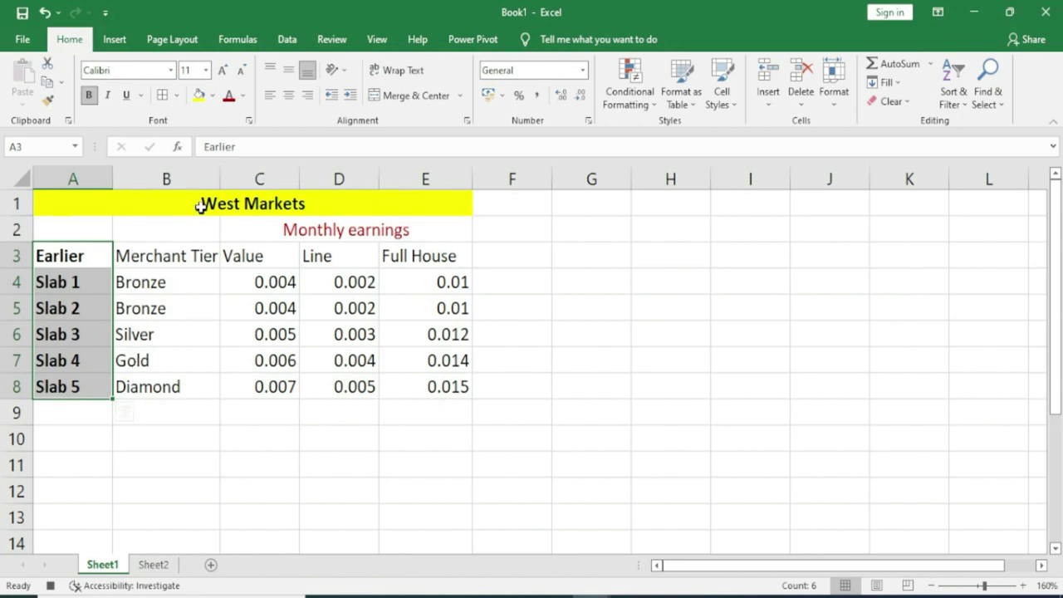
Step: Autofit column B to show 'Merchant Tier Name' in full and select the table A1:E8
{"action": "left_click", "coordinate": [209, 254]}
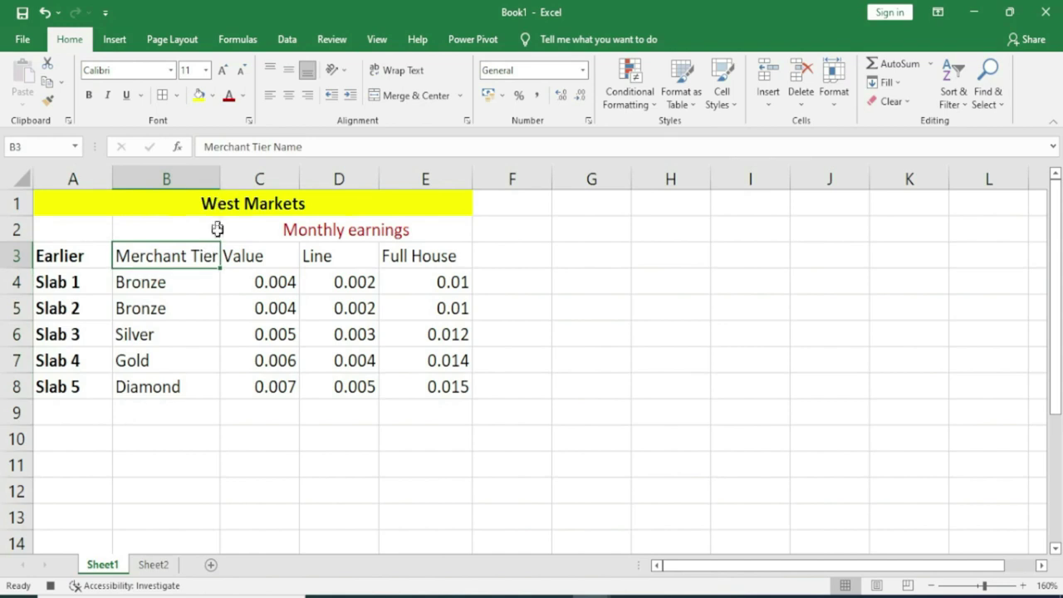
{"action": "double_click", "coordinate": [220, 173]}
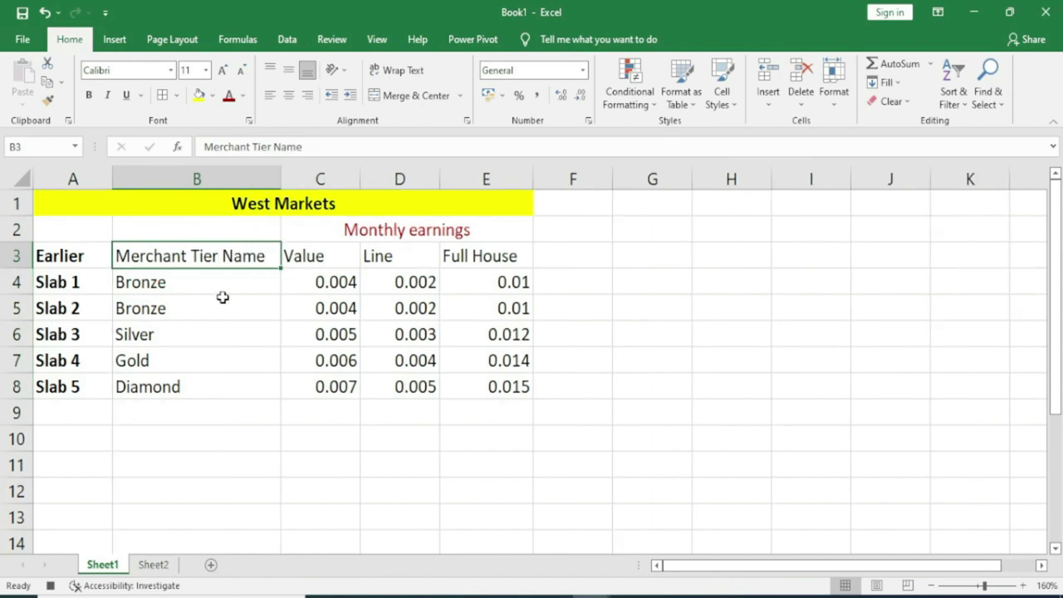
{"action": "left_click_drag", "start_coordinate": [69, 202], "coordinate": [302, 380]}
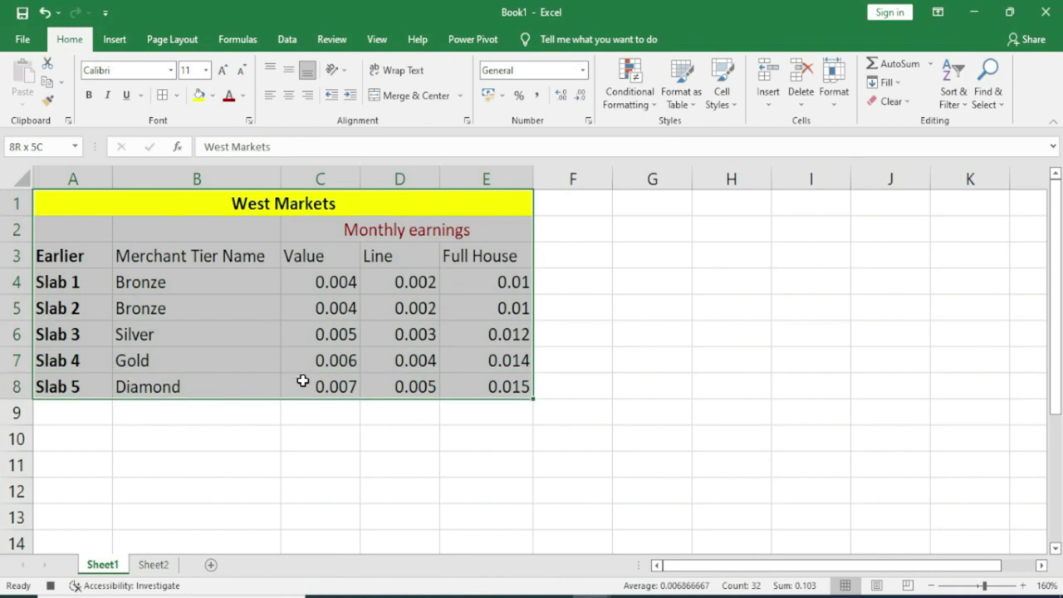
Step: Apply All Borders to every cell of the West Markets table
{"action": "left_click", "coordinate": [177, 96]}
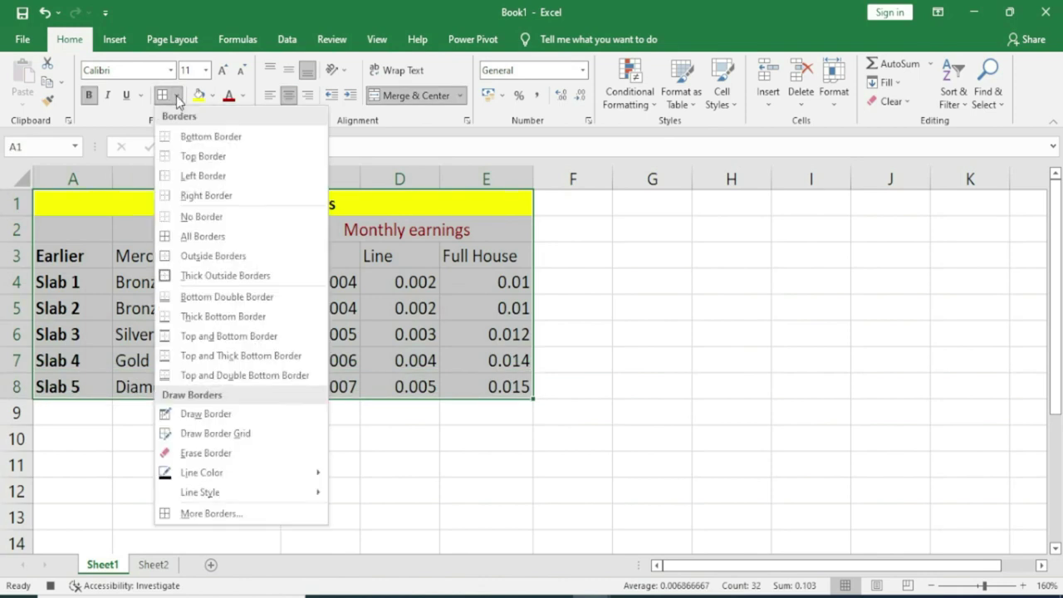
{"action": "left_click", "coordinate": [186, 236]}
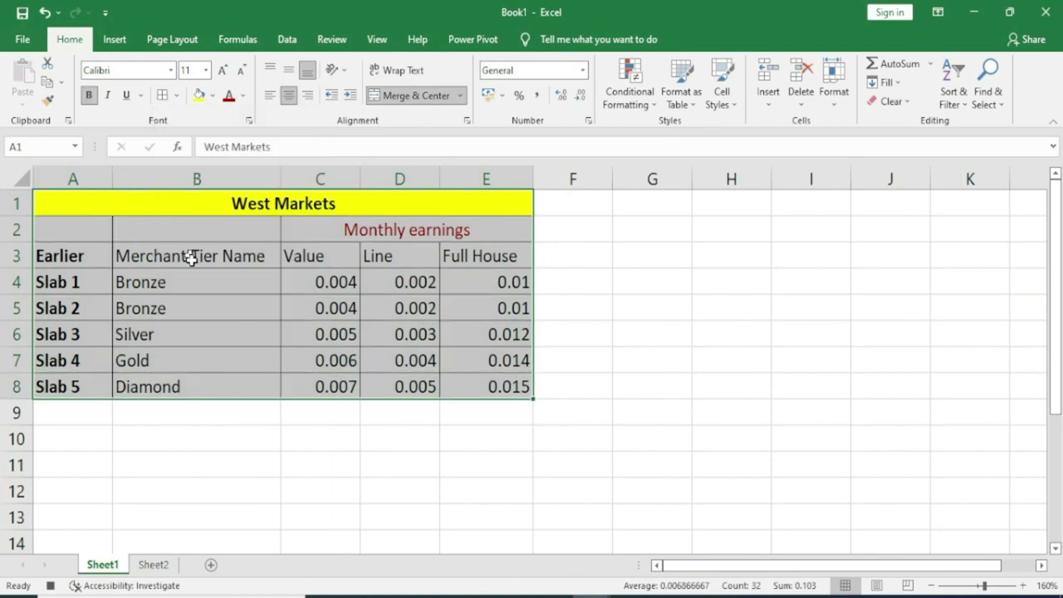
{"action": "left_click", "coordinate": [305, 318]}
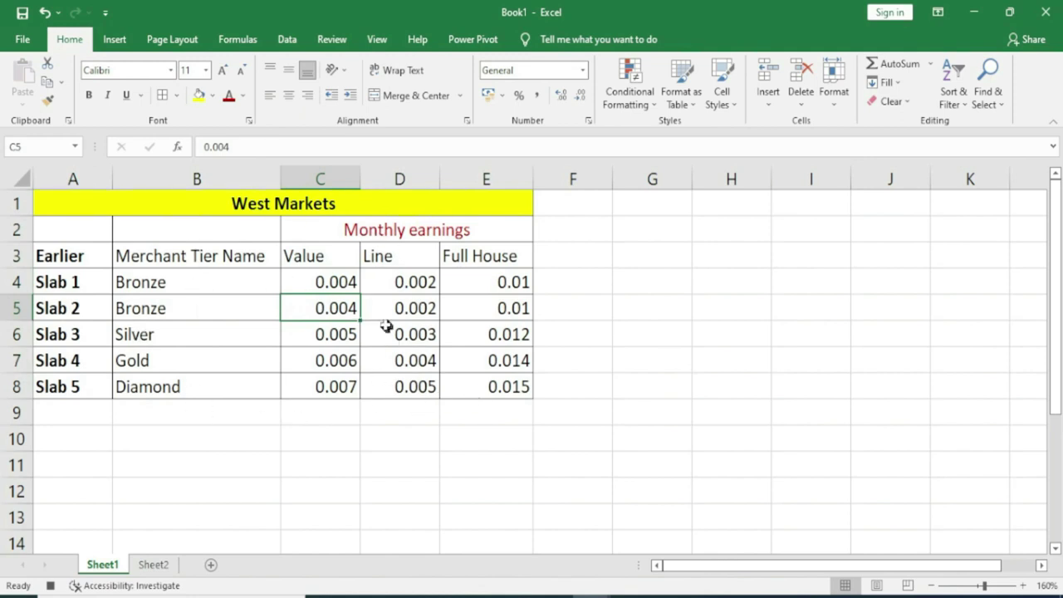
Step: Fill the Value figures C4:C8 with light green
{"action": "left_click_drag", "start_coordinate": [325, 282], "coordinate": [323, 391]}
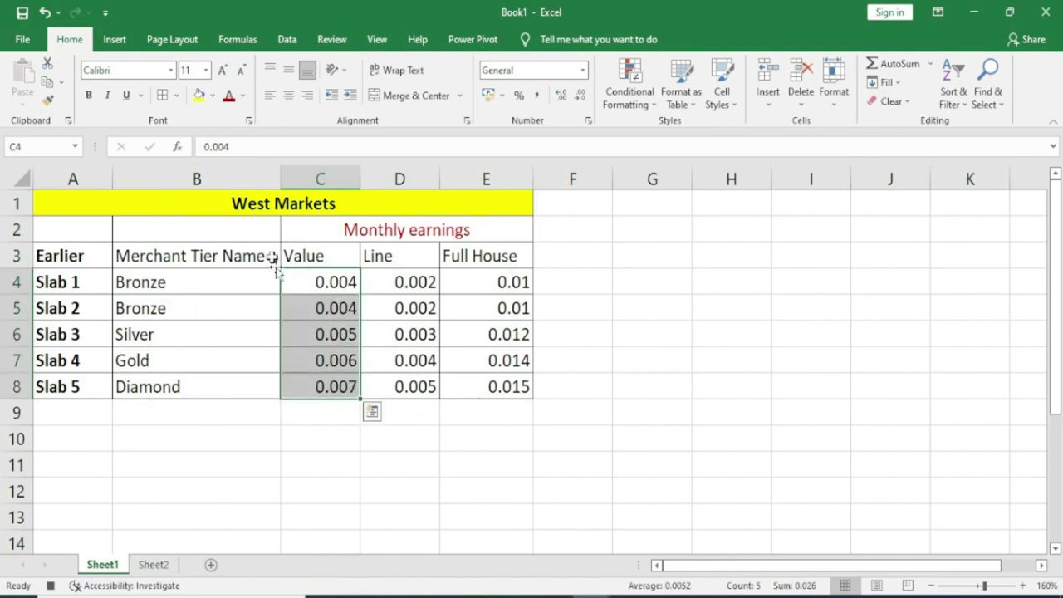
{"action": "left_click", "coordinate": [212, 95]}
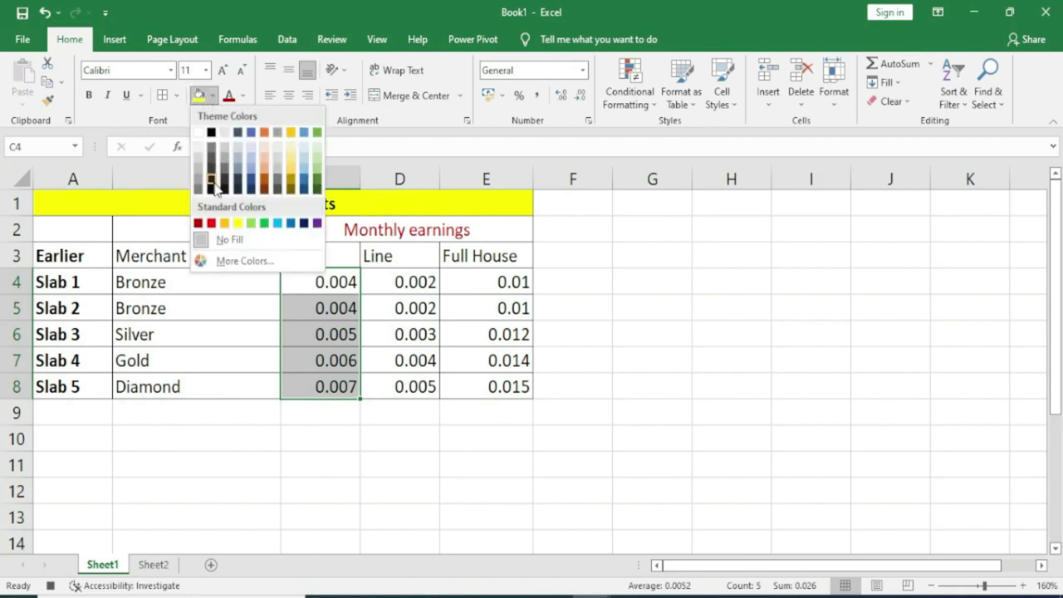
{"action": "left_click", "coordinate": [251, 222]}
{"action": "left_click", "coordinate": [330, 442]}
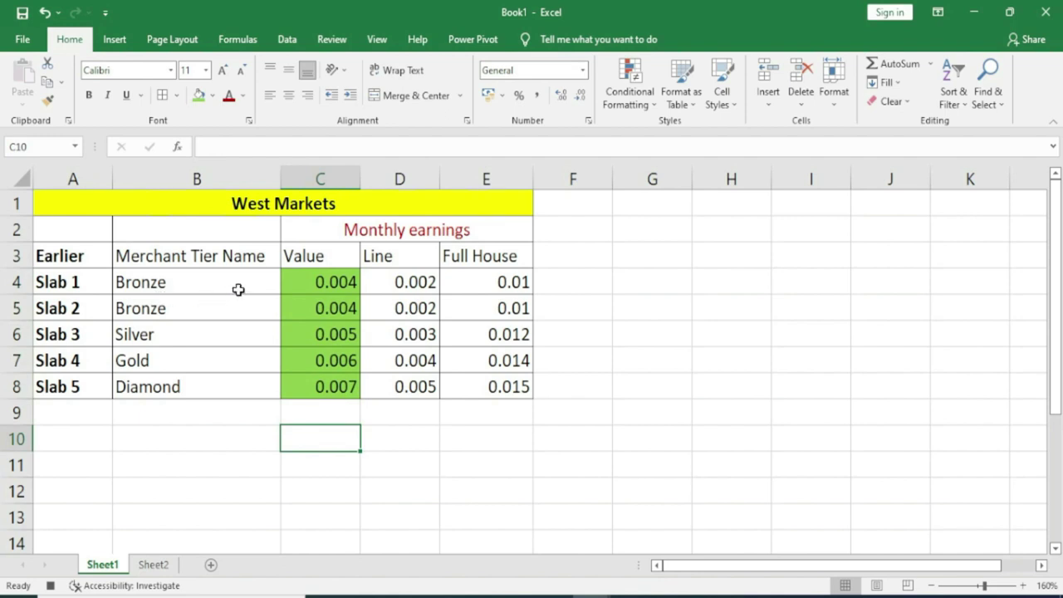
Step: Colour the header row A3:E3 text dark red, then check Sheet2 and return to Sheet1's B4
{"action": "left_click_drag", "start_coordinate": [67, 257], "coordinate": [456, 256]}
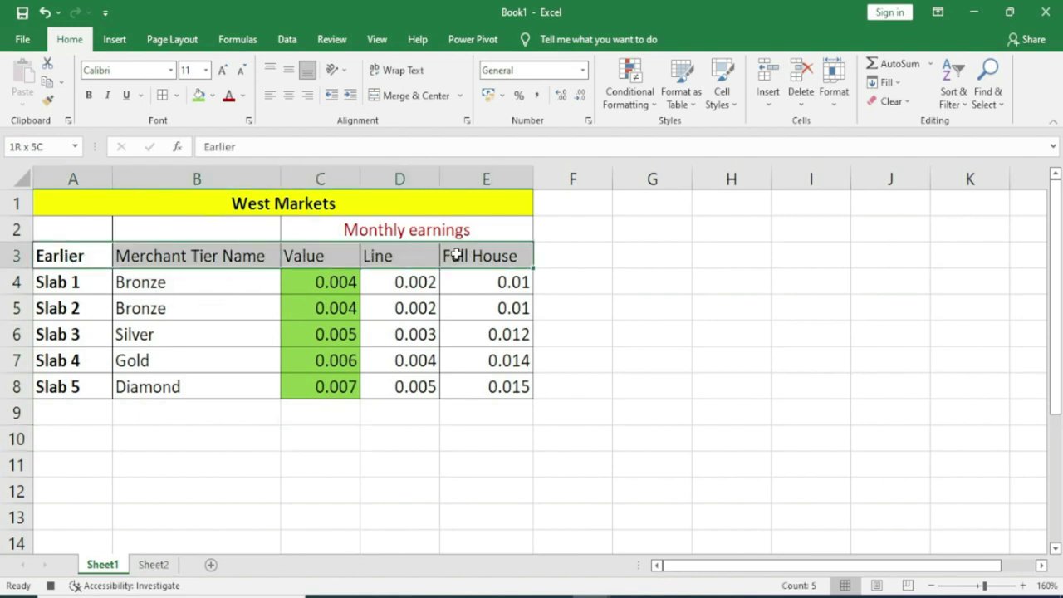
{"action": "left_click", "coordinate": [244, 95]}
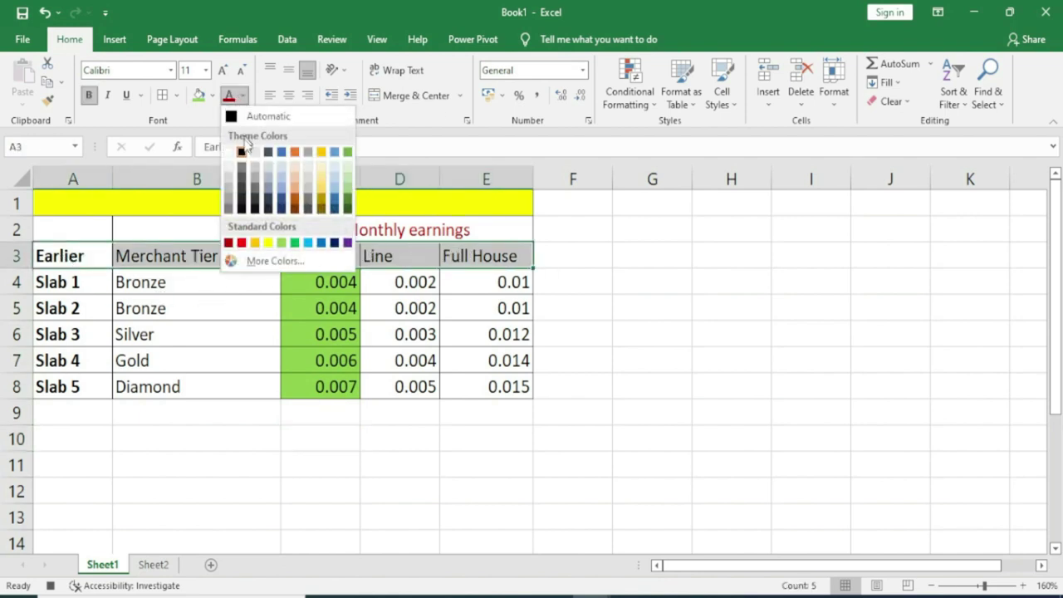
{"action": "left_click", "coordinate": [232, 244]}
{"action": "left_click", "coordinate": [243, 453]}
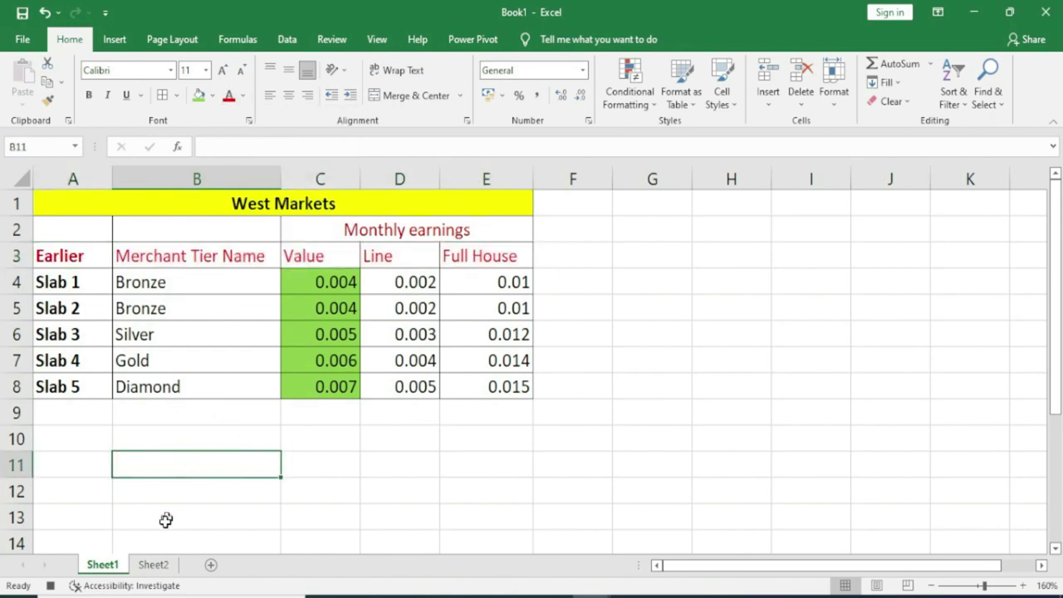
{"action": "left_click", "coordinate": [153, 568]}
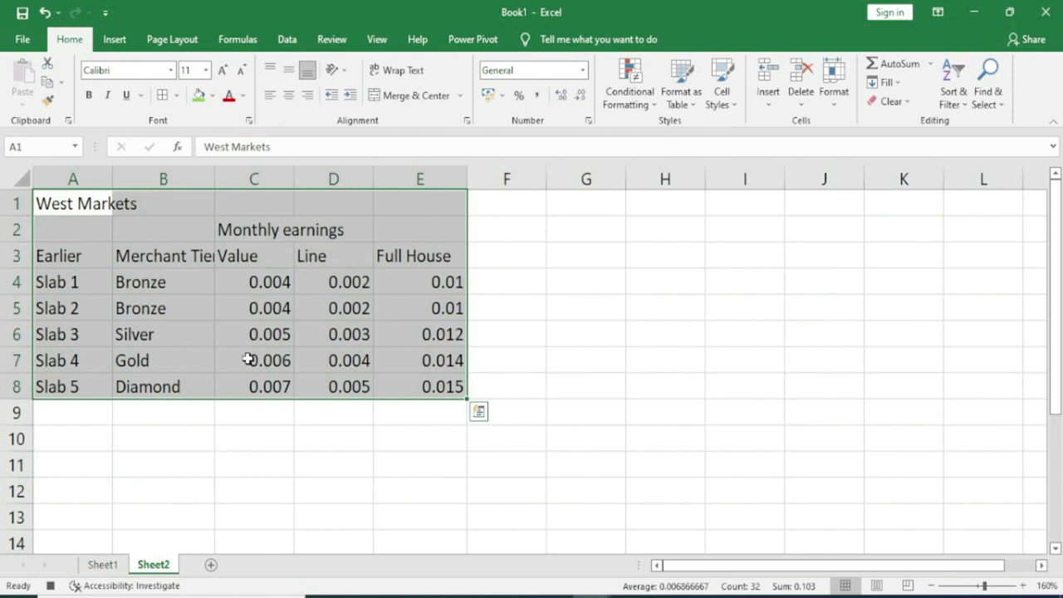
{"action": "left_click", "coordinate": [106, 567]}
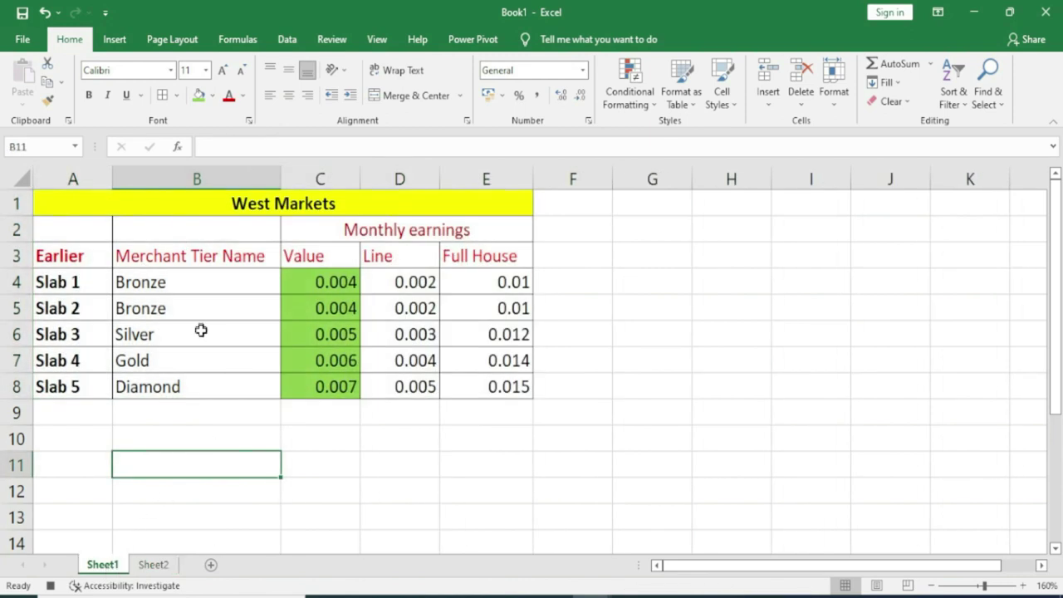
{"action": "left_click", "coordinate": [174, 272]}
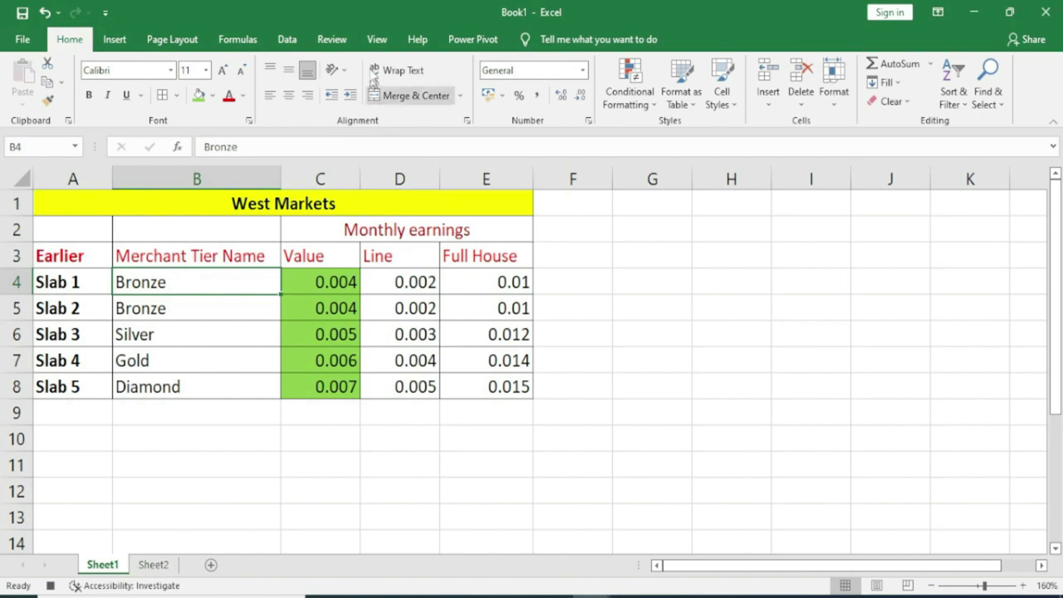
Step: Stop recording the Formatting macro from View > Macros
{"action": "left_click", "coordinate": [376, 39]}
{"action": "left_click", "coordinate": [802, 104]}
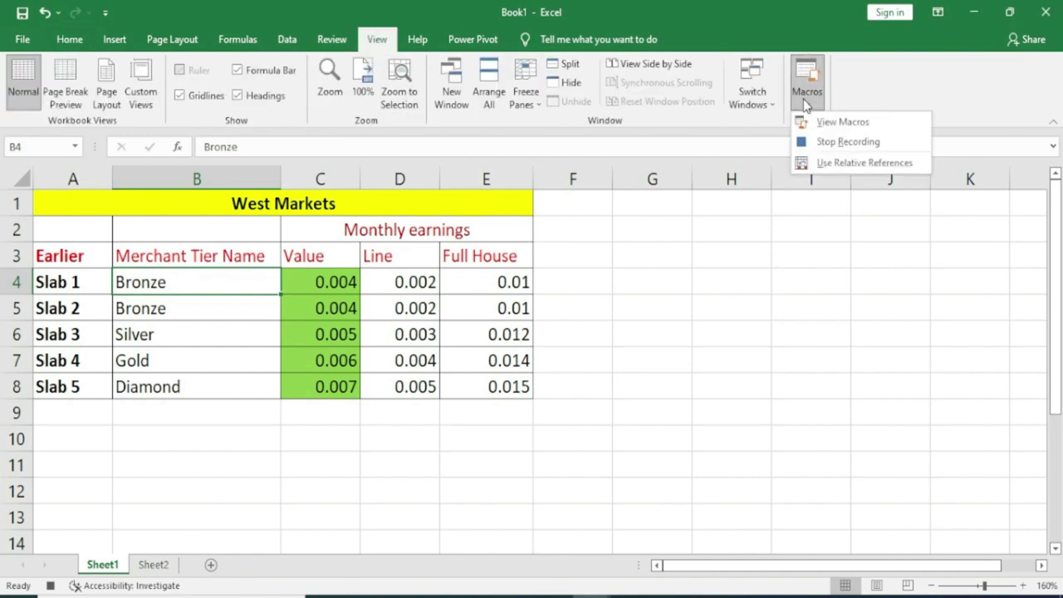
{"action": "left_click", "coordinate": [847, 143]}
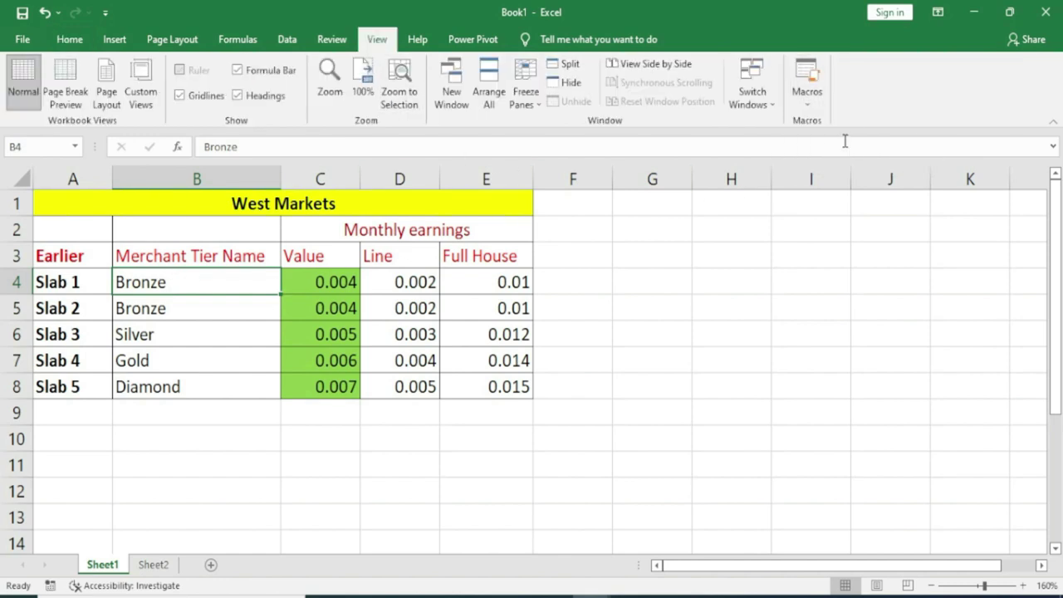
Step: Go to Sheet2's unformatted table, dismiss the accessibility results, and compare it with Sheet1
{"action": "left_click", "coordinate": [156, 567]}
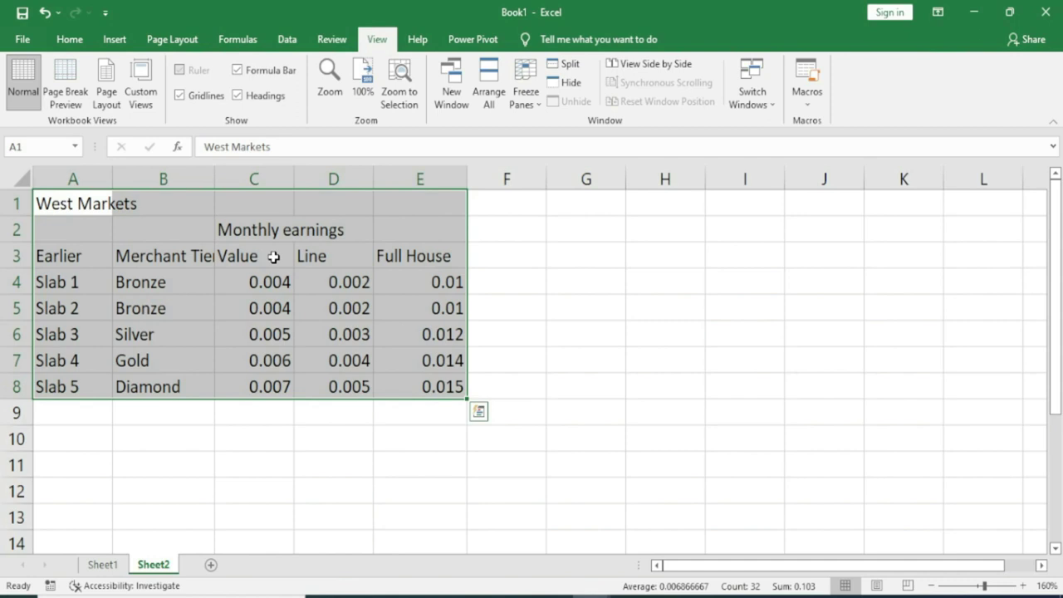
{"action": "left_click", "coordinate": [106, 584]}
{"action": "left_click", "coordinate": [102, 564]}
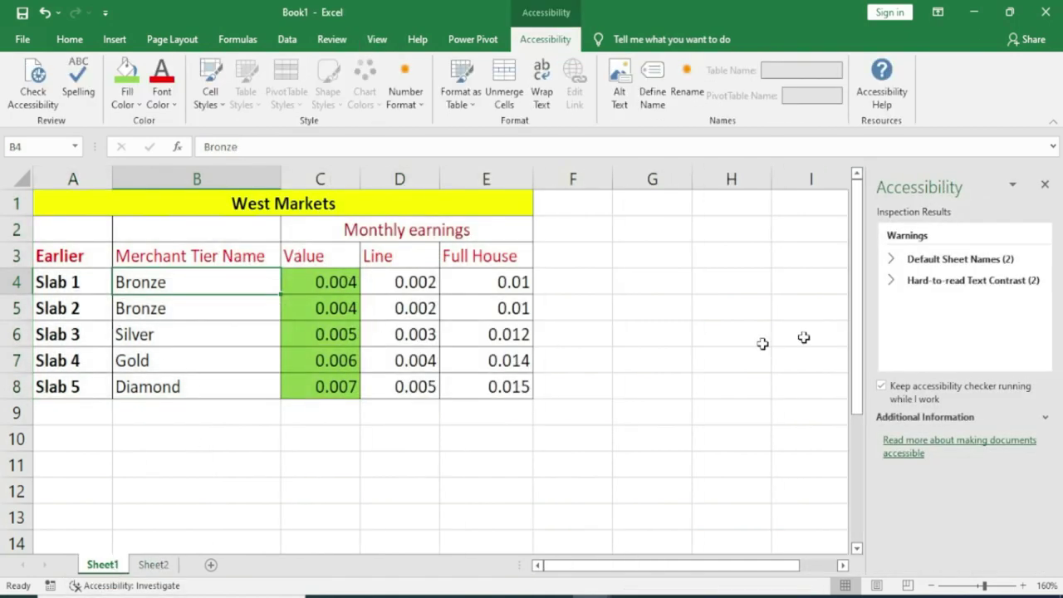
{"action": "left_click", "coordinate": [1045, 183]}
{"action": "left_click", "coordinate": [154, 565]}
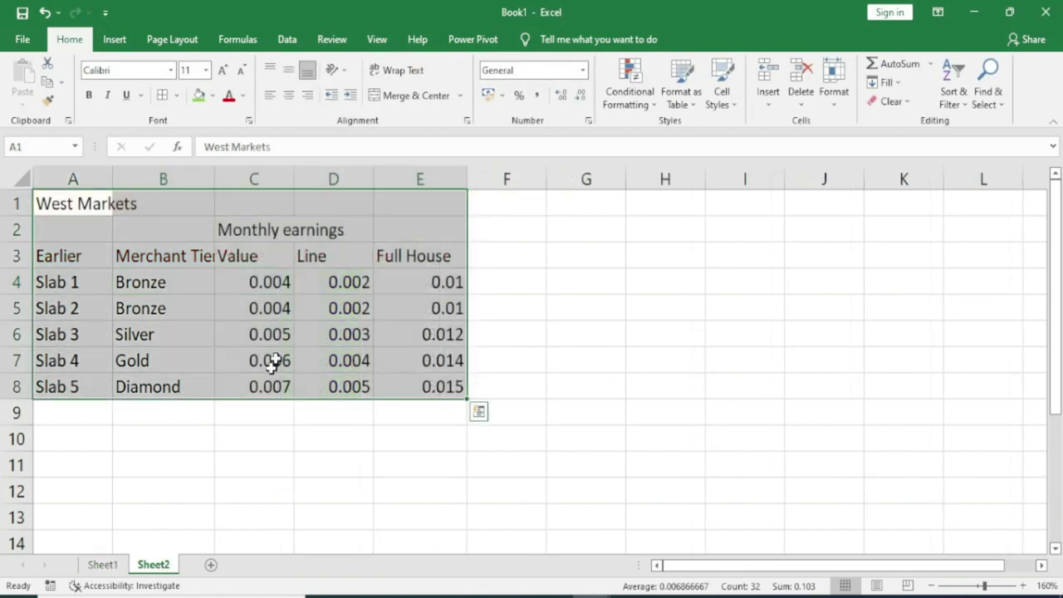
{"action": "left_click", "coordinate": [103, 565]}
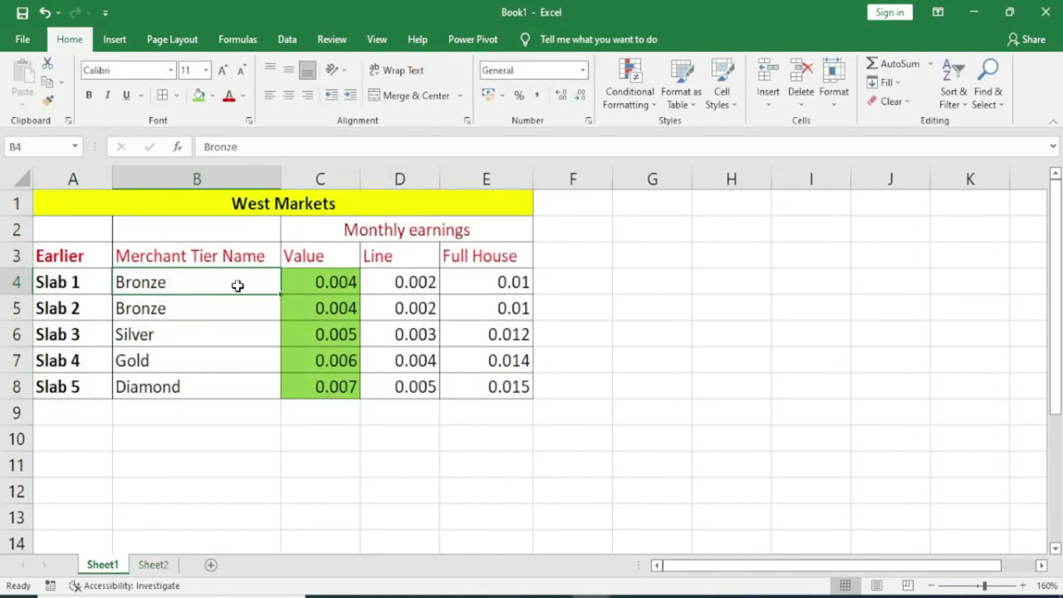
{"action": "left_click", "coordinate": [152, 564]}
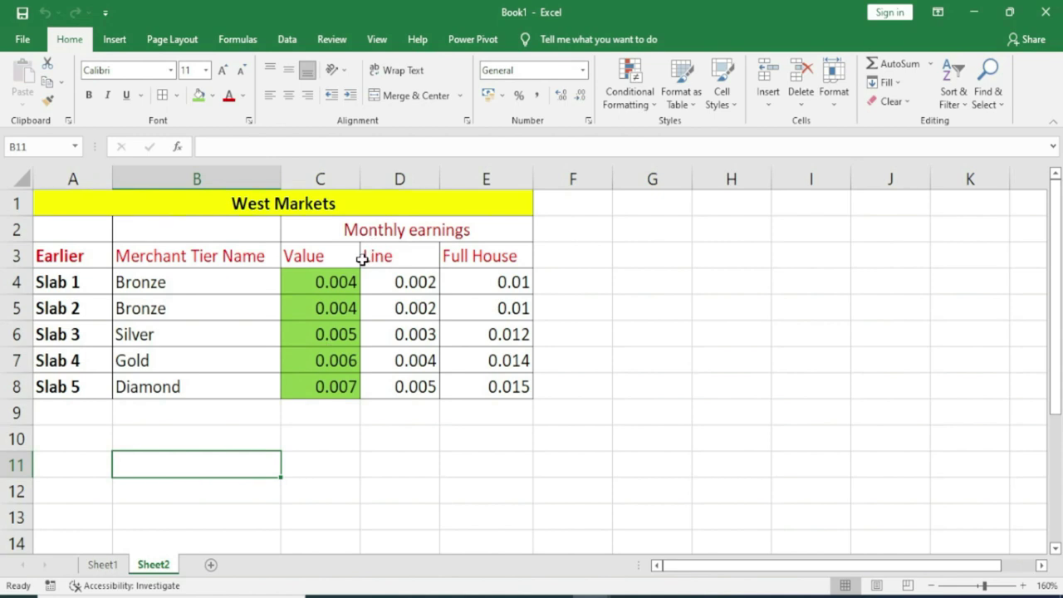
{"action": "left_click", "coordinate": [121, 568]}
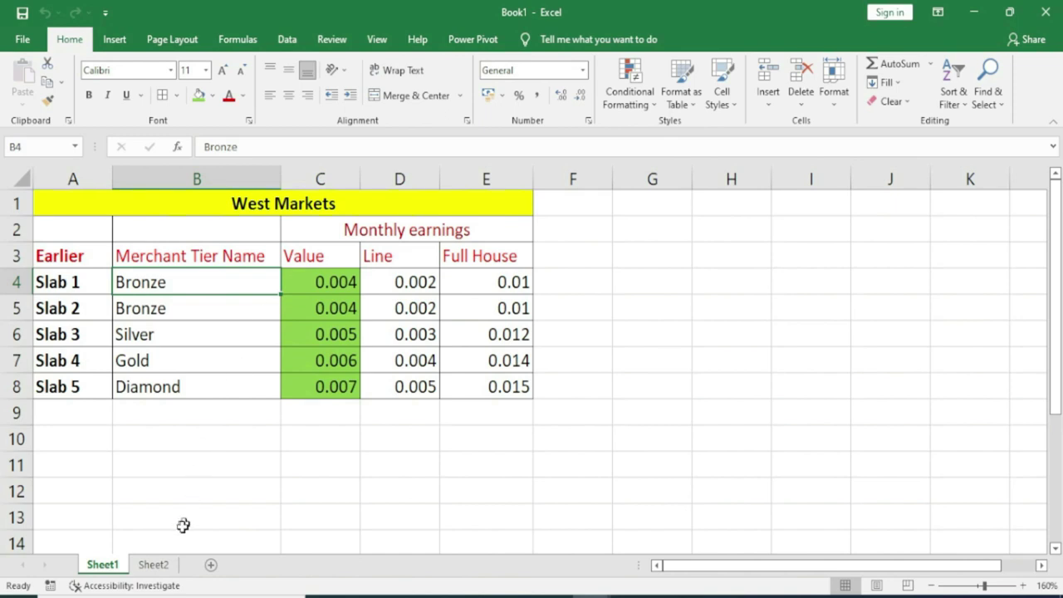
{"action": "left_click", "coordinate": [154, 565]}
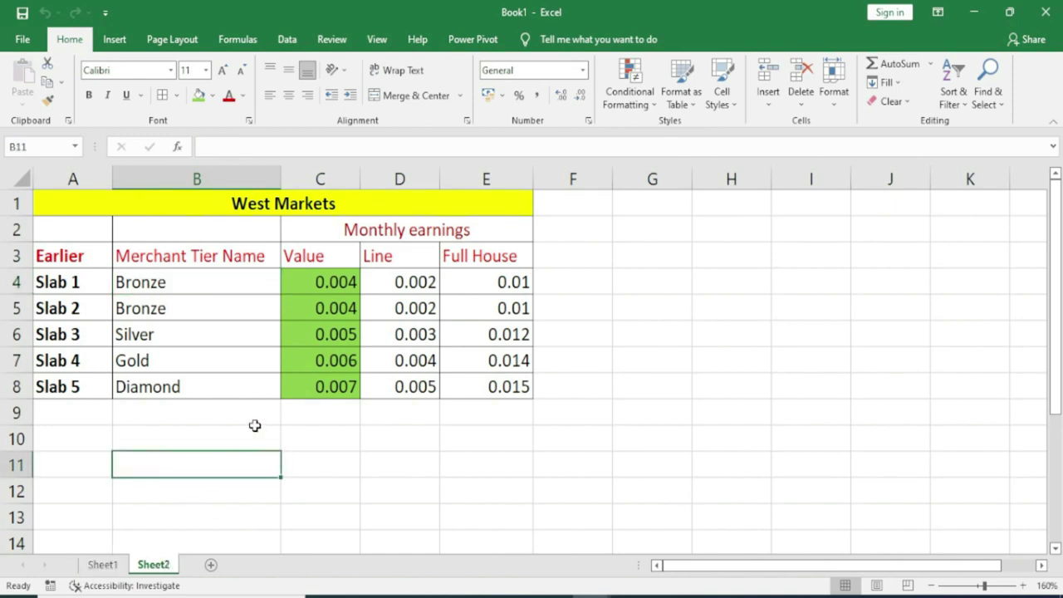
{"action": "left_click", "coordinate": [377, 39]}
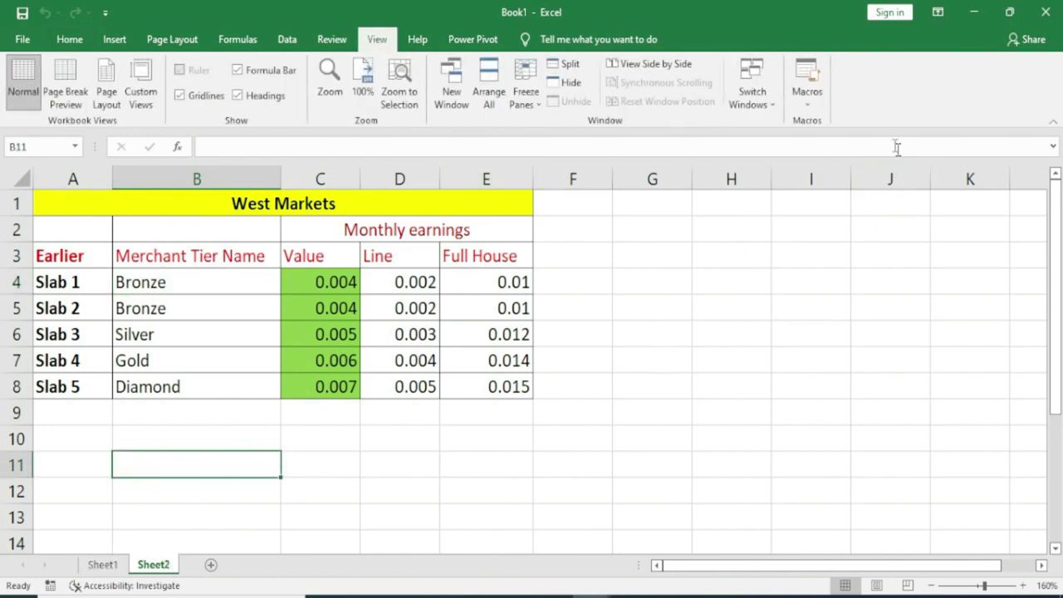
{"action": "left_click", "coordinate": [807, 93]}
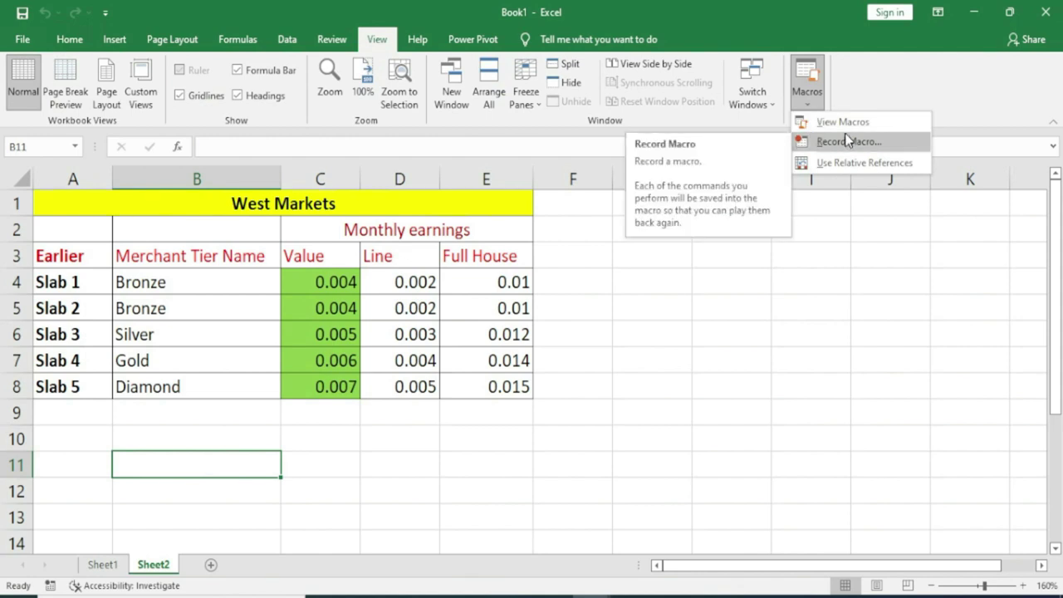
{"action": "left_click", "coordinate": [833, 125]}
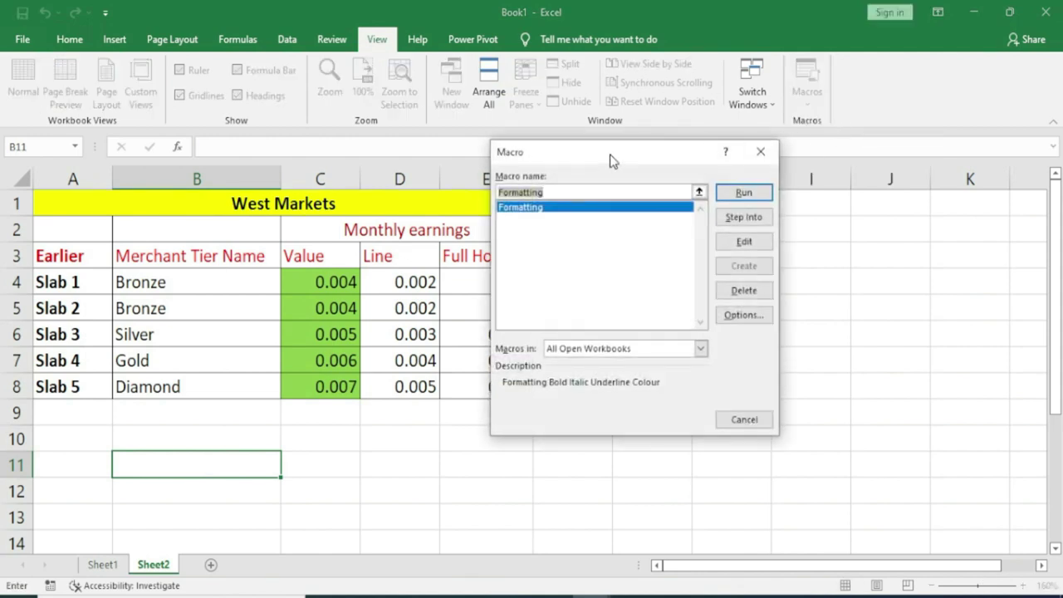
{"action": "left_click_drag", "start_coordinate": [610, 159], "coordinate": [678, 152]}
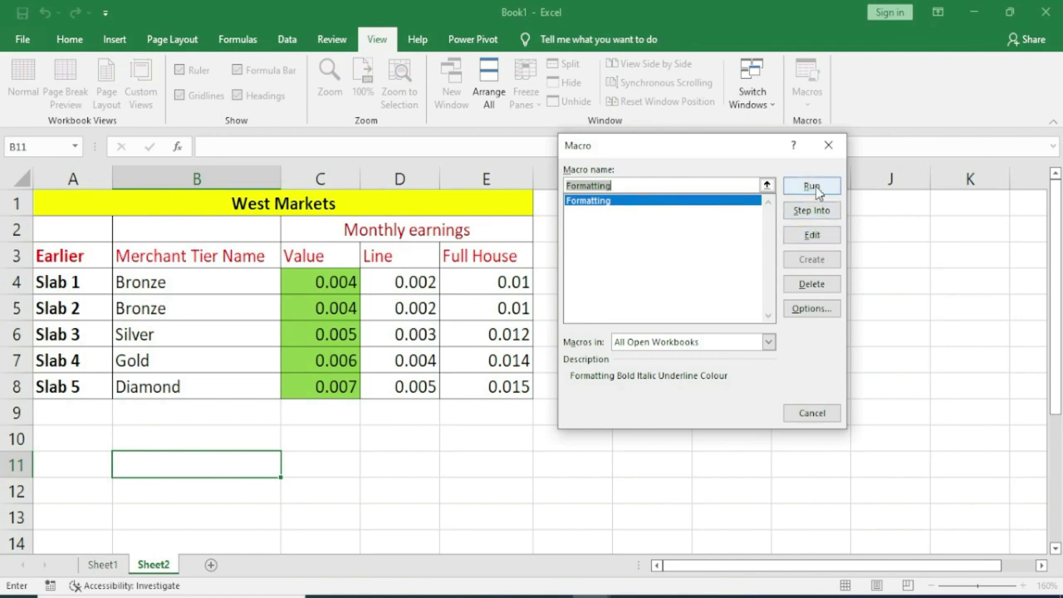
{"action": "left_click", "coordinate": [811, 413]}
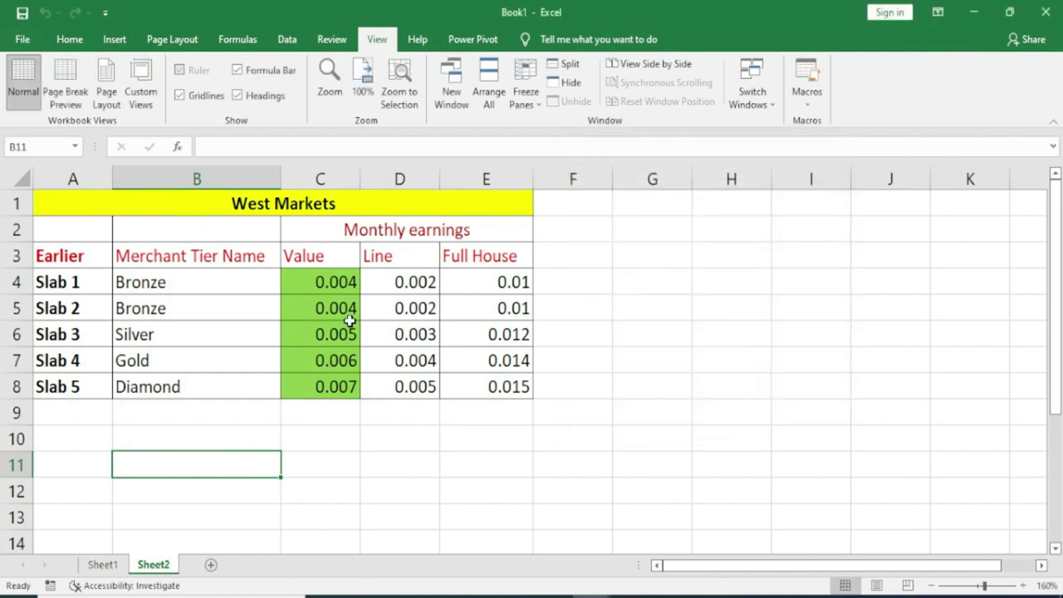